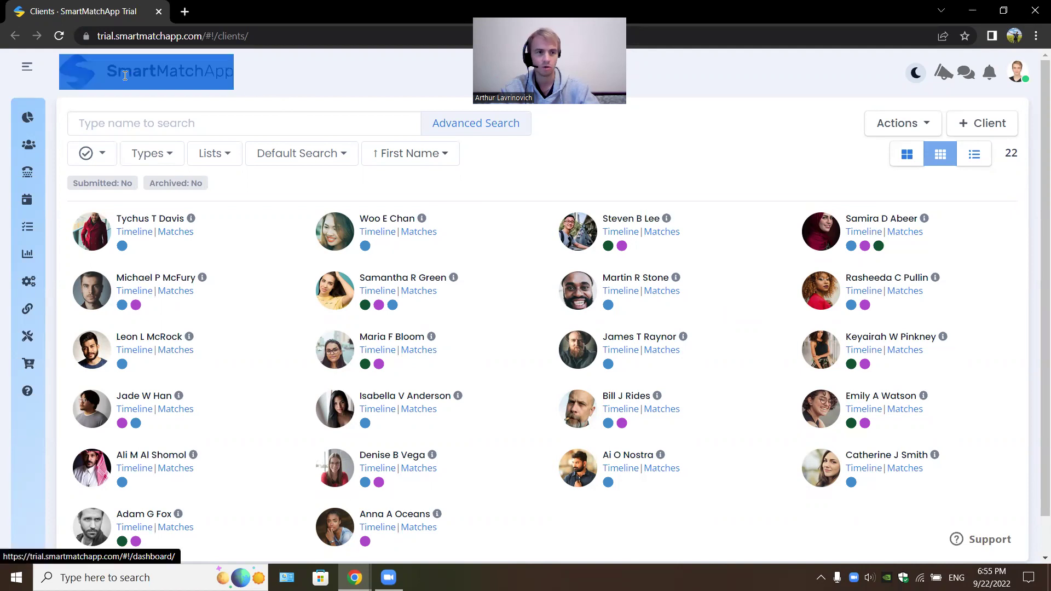
# Step: Open one client's profile by selecting their name in the Clients grid
pyautogui.moveTo(37, 255)
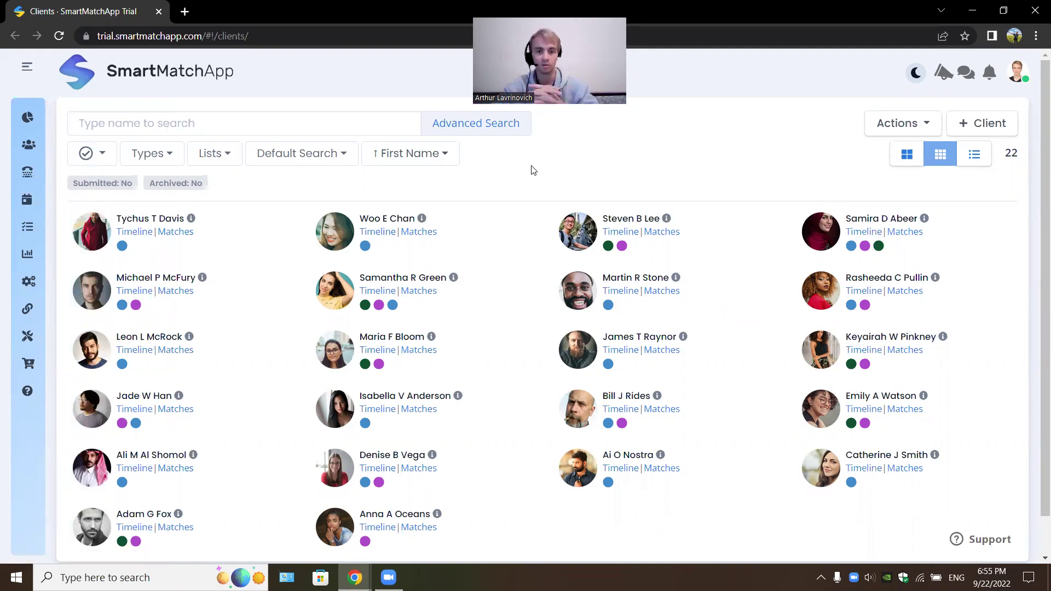
pyautogui.click(446, 277)
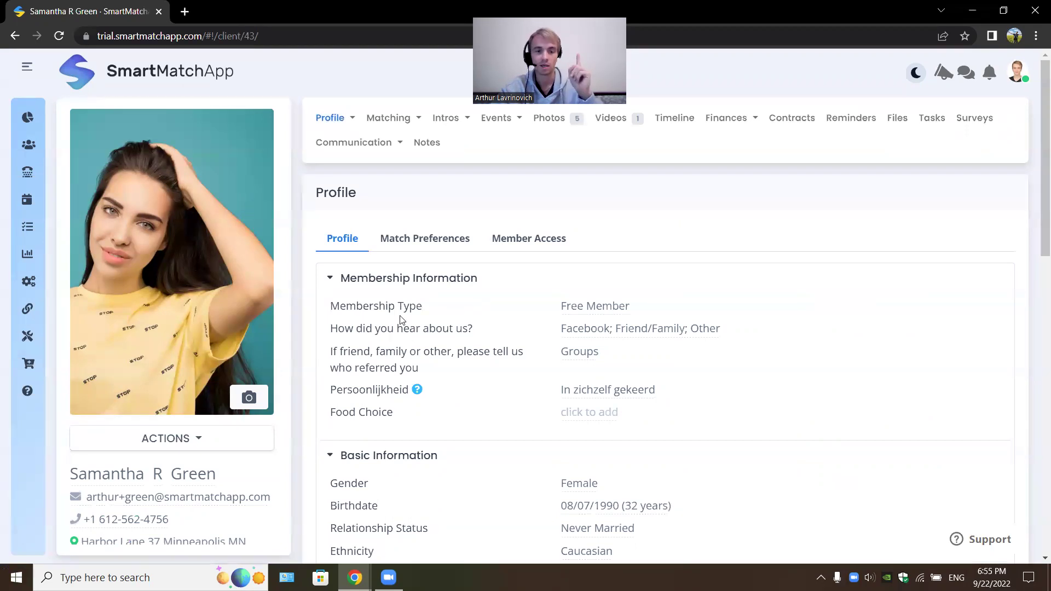
# Step: Review the client's membership and basic information answers on the Profile tab
pyautogui.moveTo(364, 305); pyautogui.dragTo(641, 541)
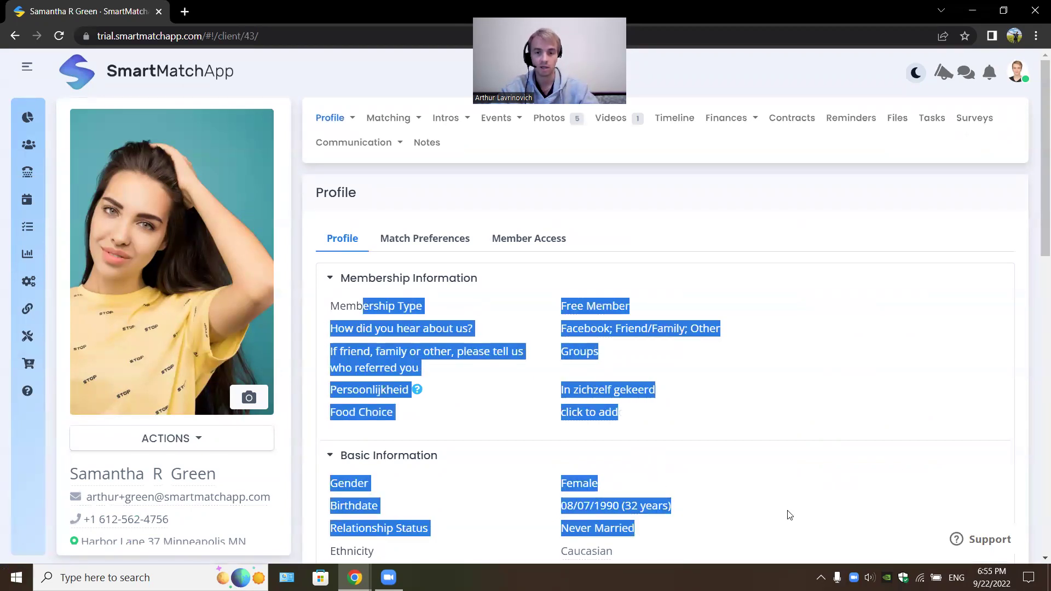
pyautogui.click(999, 208)
pyautogui.scroll(-10, 1000, 209)
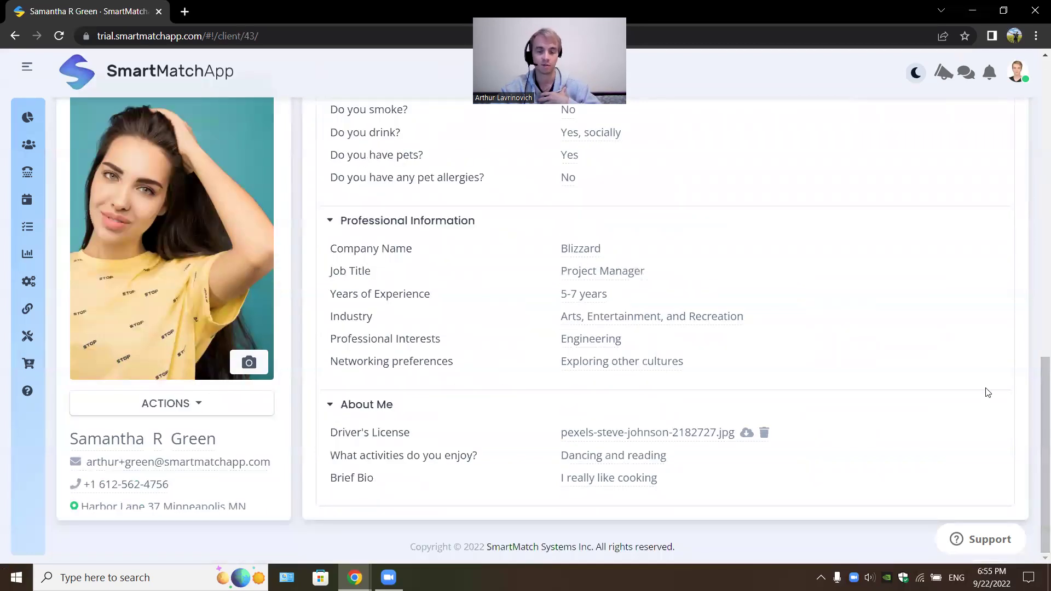
pyautogui.moveTo(1046, 394); pyautogui.dragTo(1046, 97)
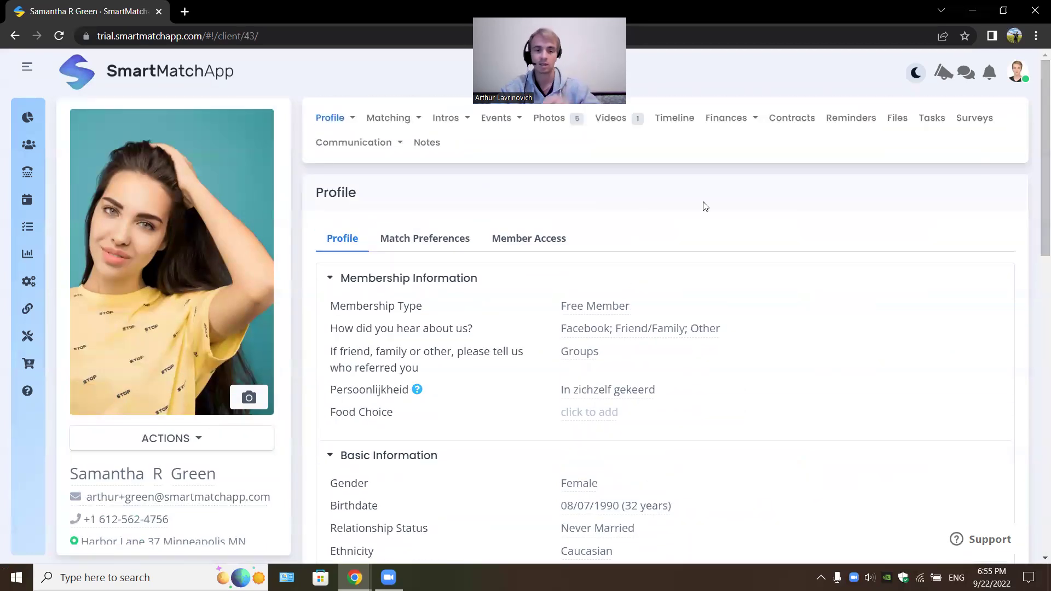
# Step: Glance at Match Preferences, then check the 'How did you hear about us?' choices without changing them
pyautogui.click(434, 243)
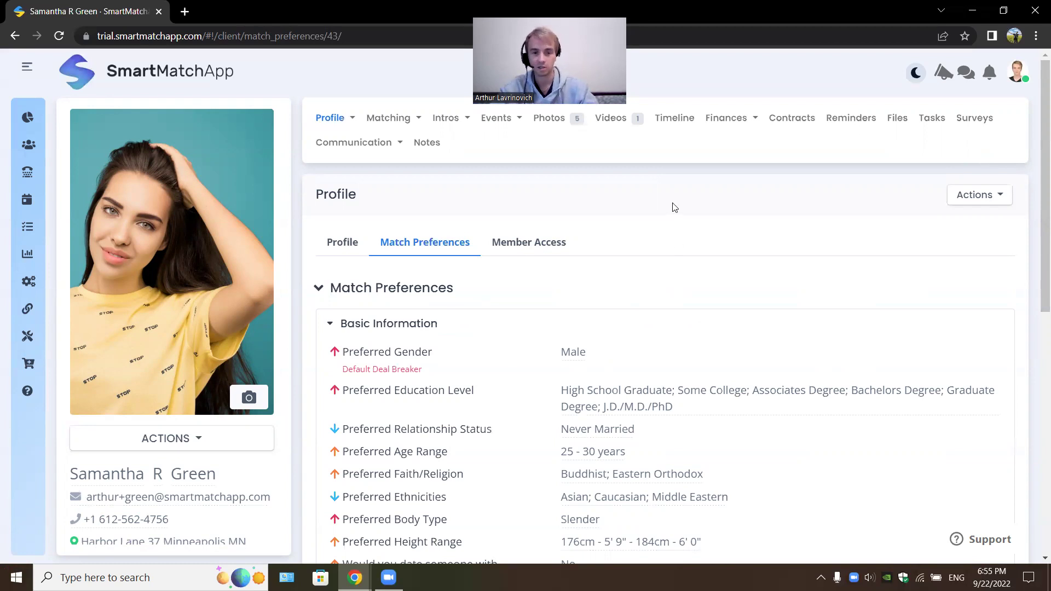
pyautogui.click(345, 247)
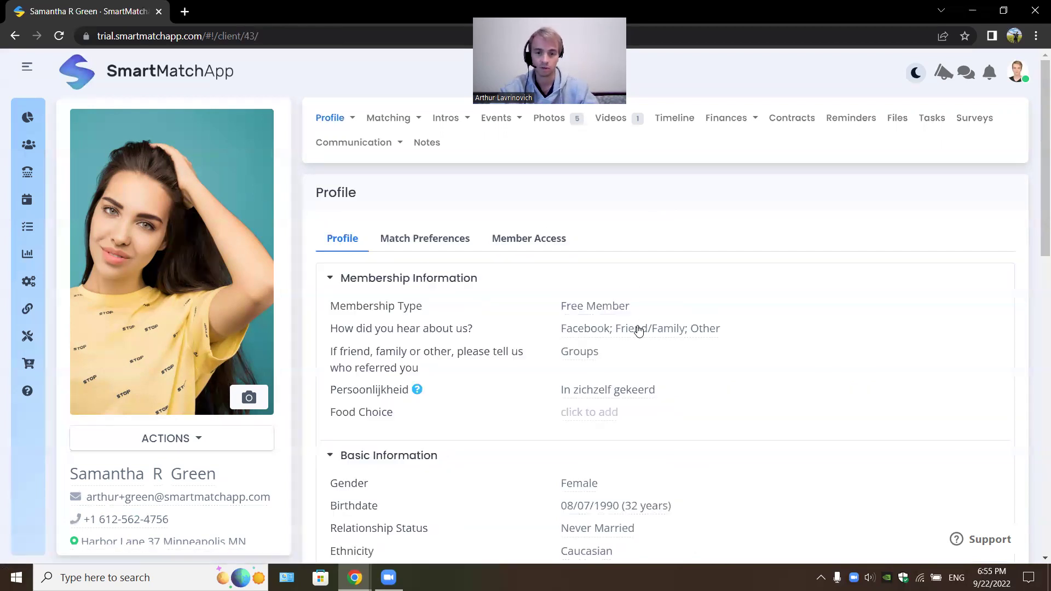
pyautogui.click(635, 333)
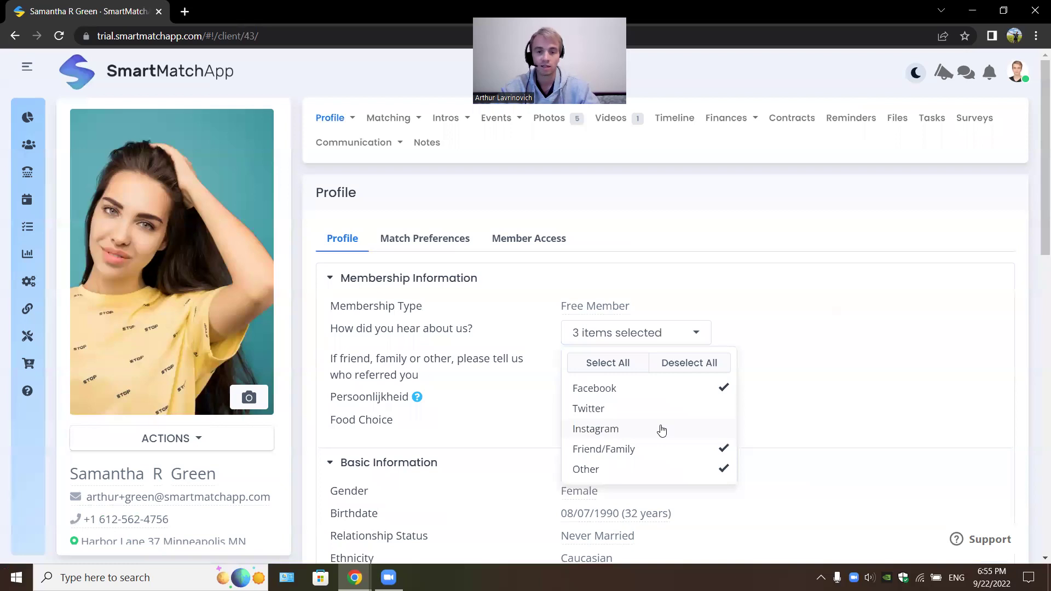
pyautogui.click(684, 339)
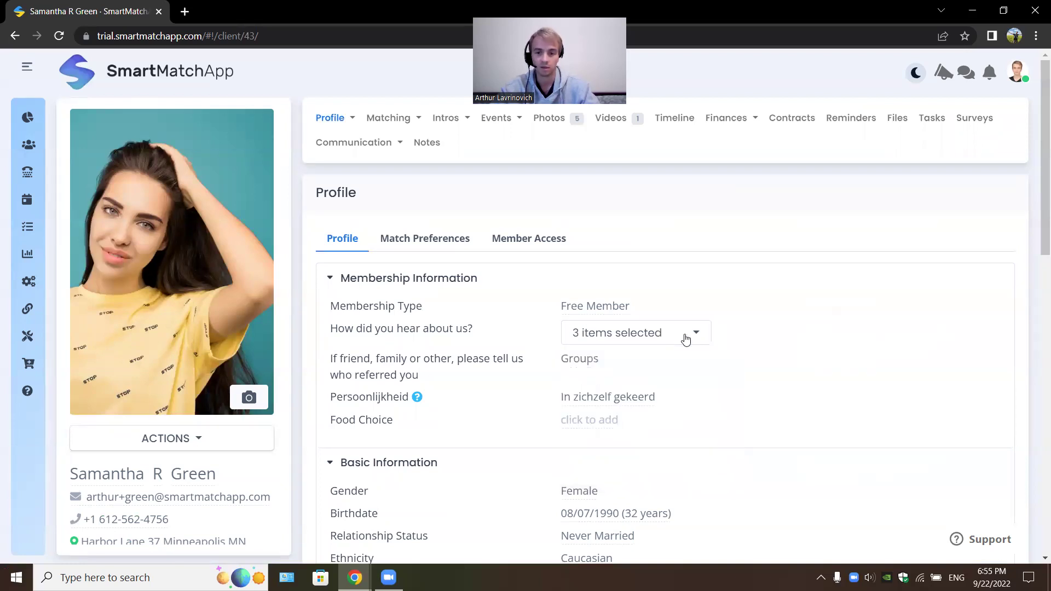
# Step: Open the client's Matching page in a new browser tab and switch to it
pyautogui.click(446, 236)
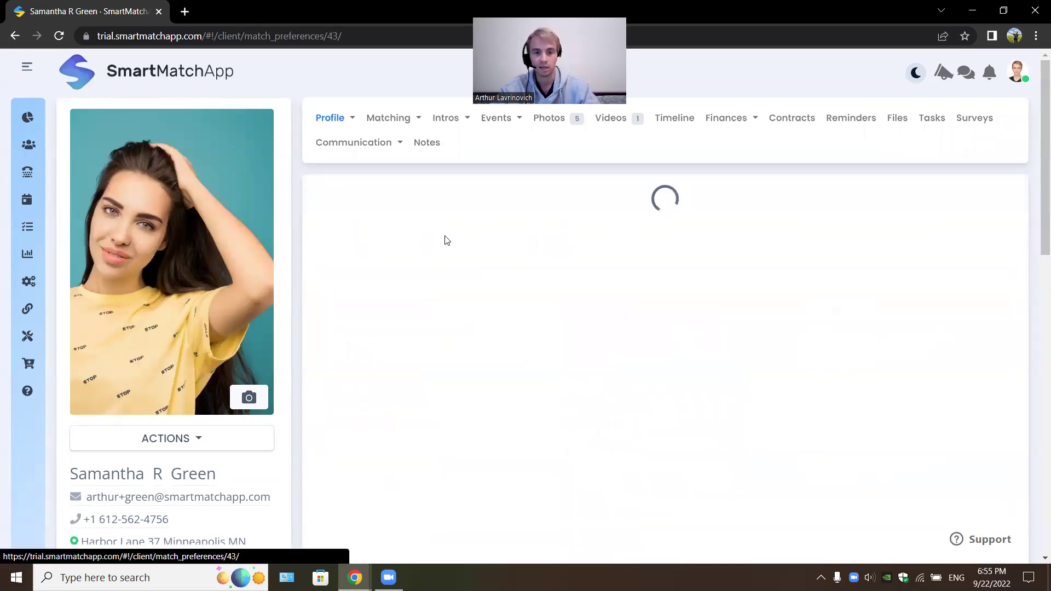
pyautogui.middleClick(401, 119)
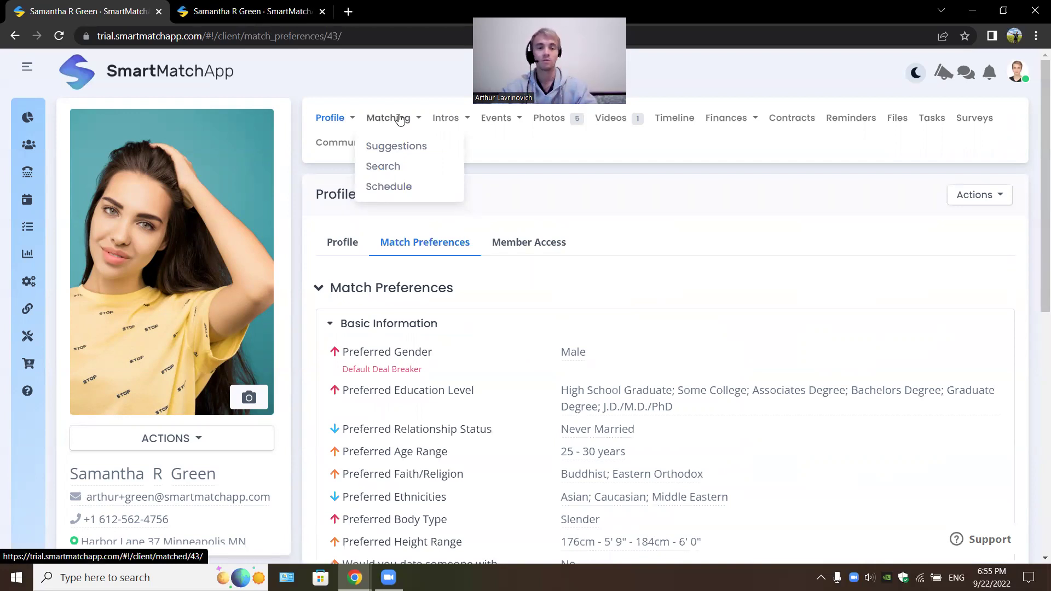
pyautogui.click(289, 7)
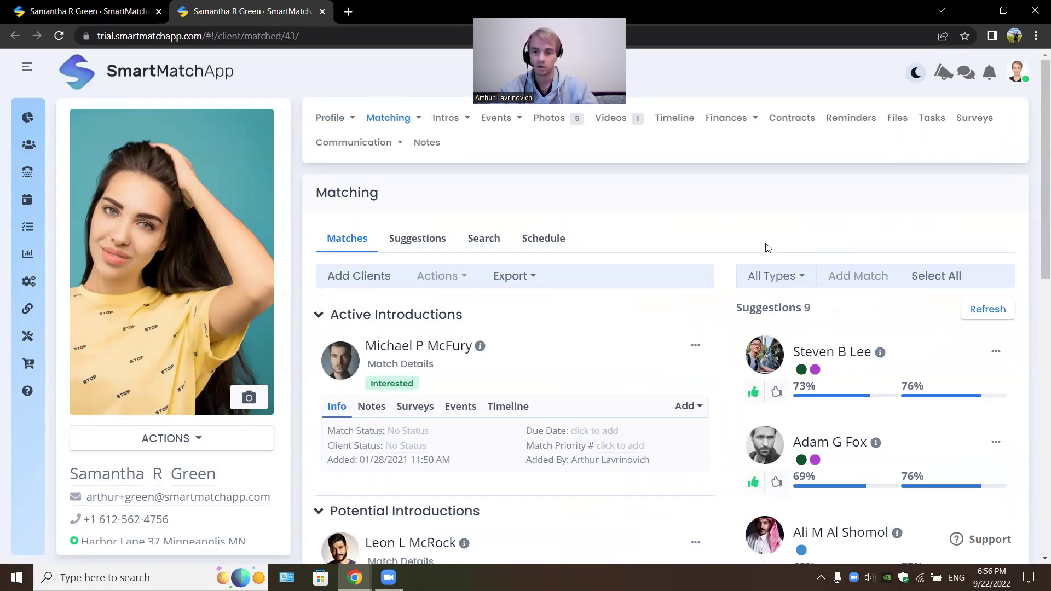
# Step: Review the 9 suggestions and the top suggestion's Match Details with 73%/76% compatibility
pyautogui.moveTo(747, 306); pyautogui.dragTo(924, 479)
pyautogui.click(924, 478)
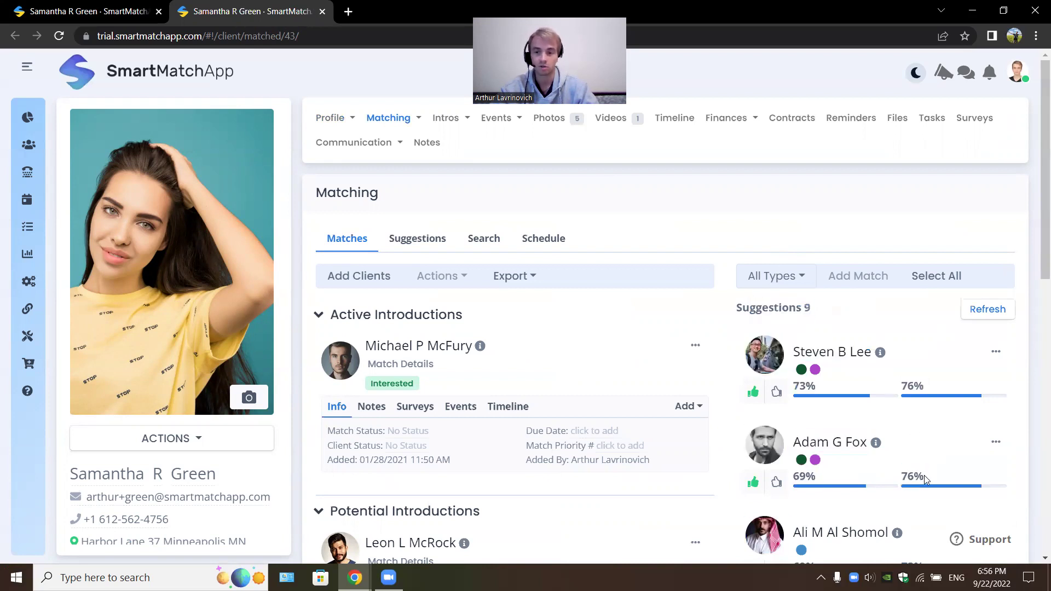
pyautogui.click(995, 355)
pyautogui.click(980, 374)
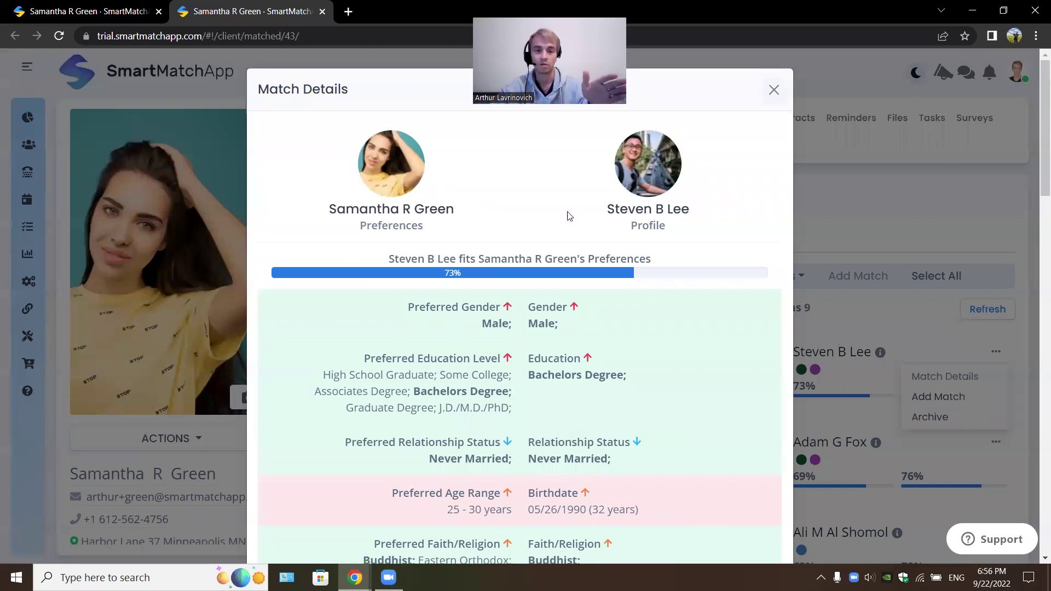
pyautogui.scroll(-15, 655, 275)
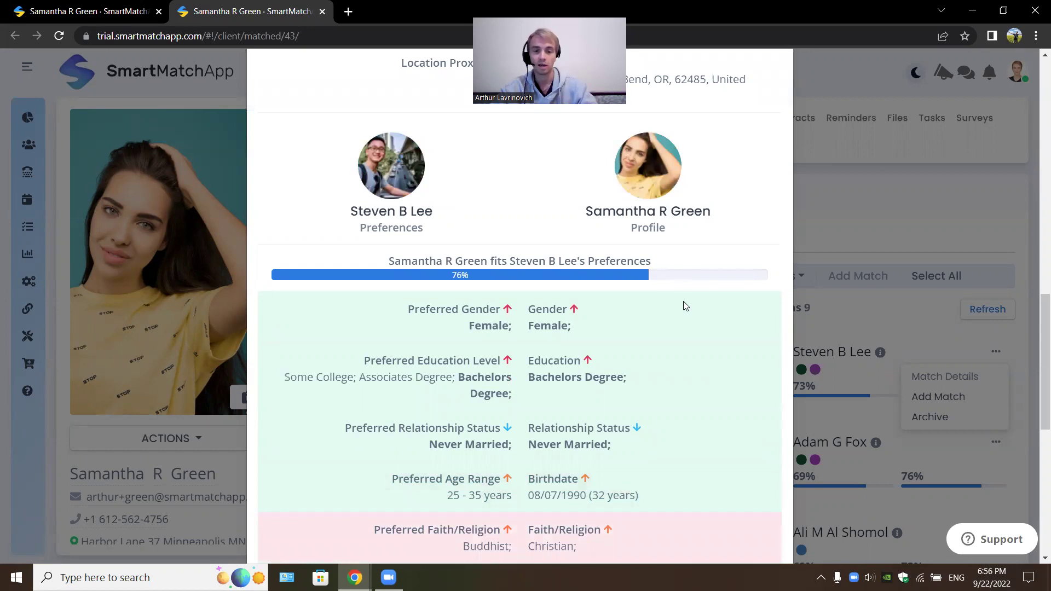
pyautogui.scroll(15, 684, 306)
# Step: Close the match details and highlight the top suggestion's 73% and 76% scores and name
pyautogui.click(774, 94)
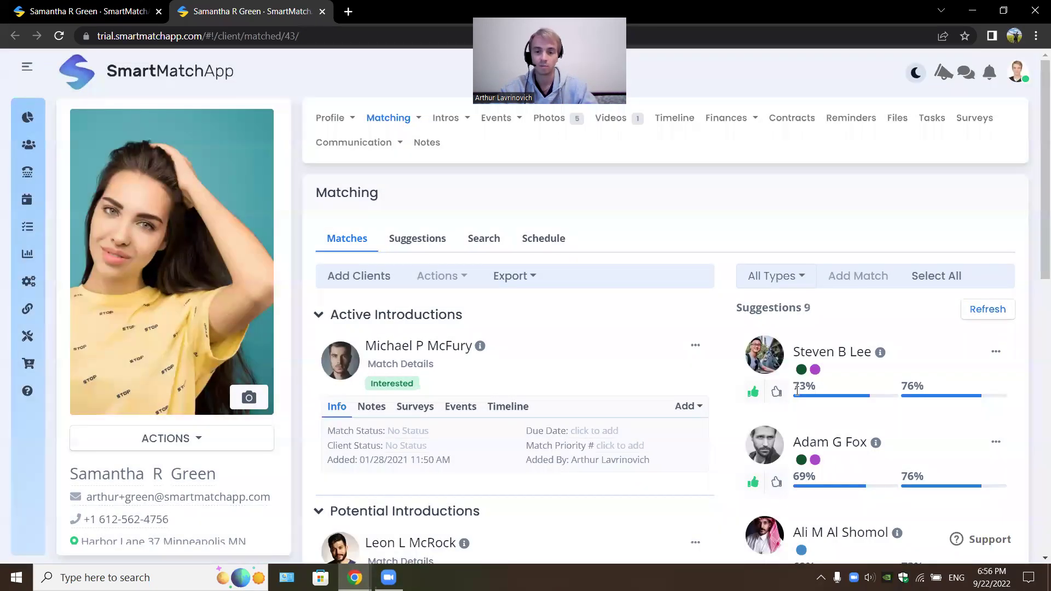
pyautogui.moveTo(794, 387); pyautogui.dragTo(943, 388)
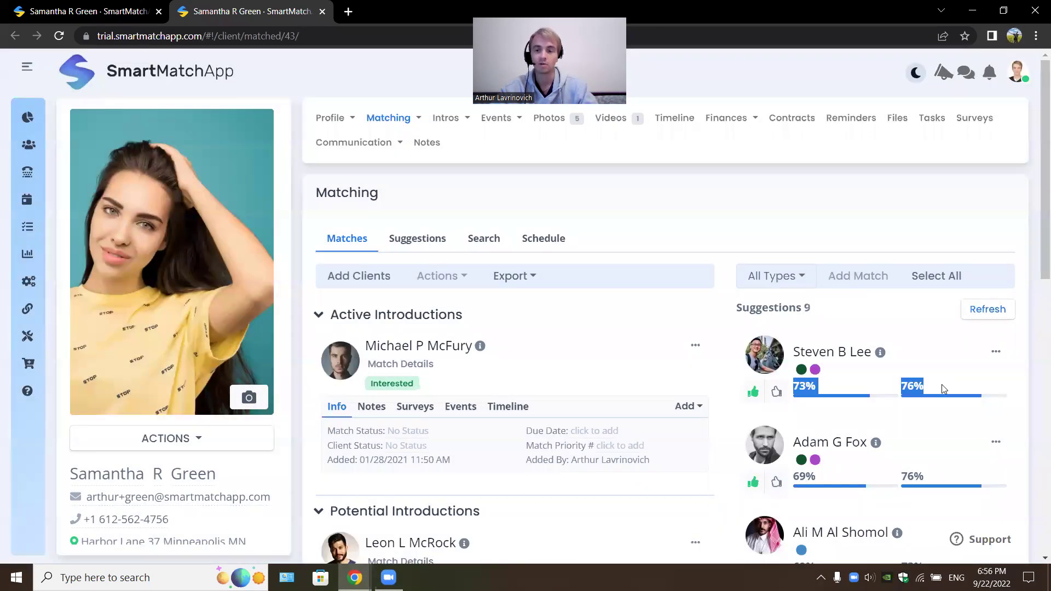
pyautogui.click(847, 387)
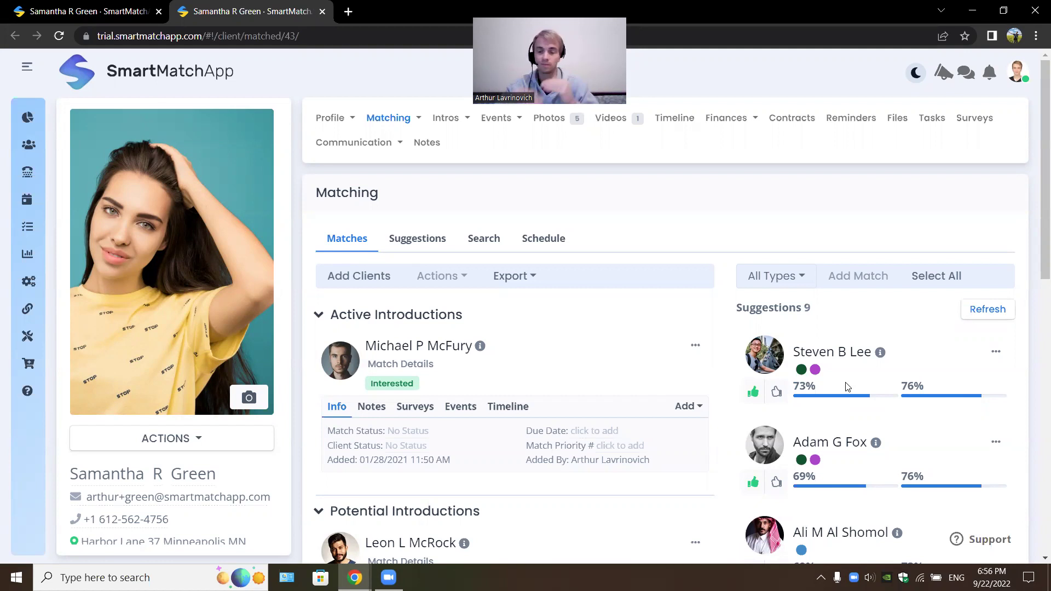
pyautogui.moveTo(824, 386); pyautogui.dragTo(794, 390)
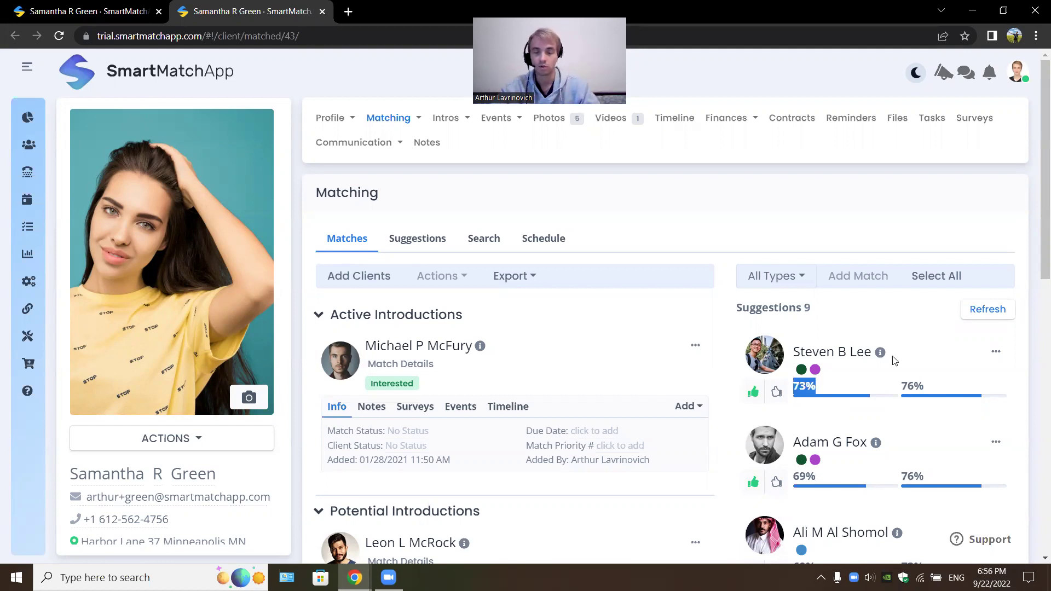
pyautogui.click(910, 355)
pyautogui.moveTo(910, 356); pyautogui.dragTo(800, 341)
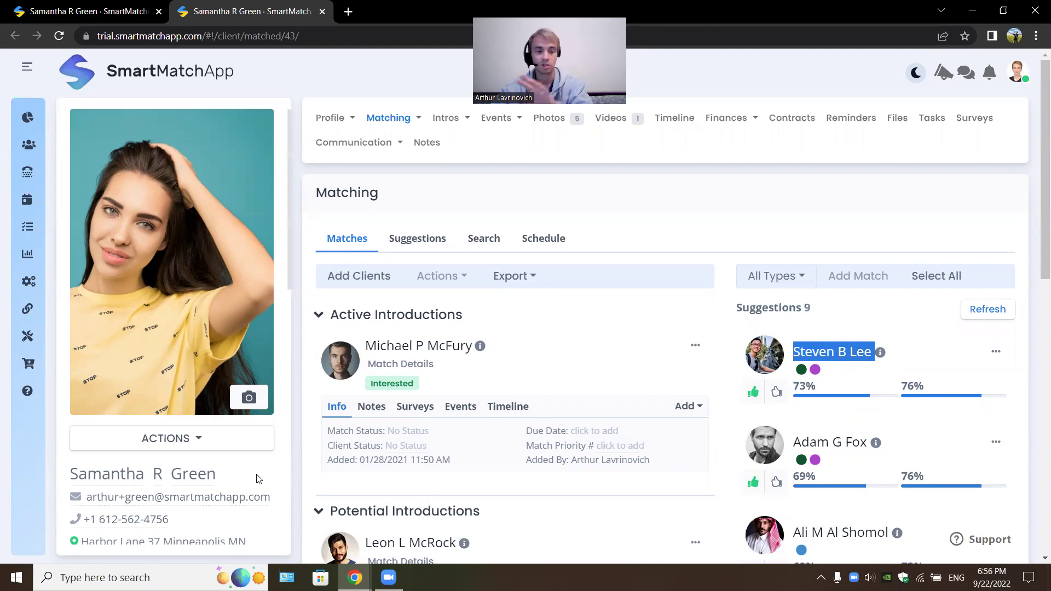
# Step: Highlight the client's name, the 76% score and the suggestion's name, then return to the first tab
pyautogui.moveTo(217, 474); pyautogui.dragTo(68, 487)
pyautogui.moveTo(927, 387); pyautogui.dragTo(902, 393)
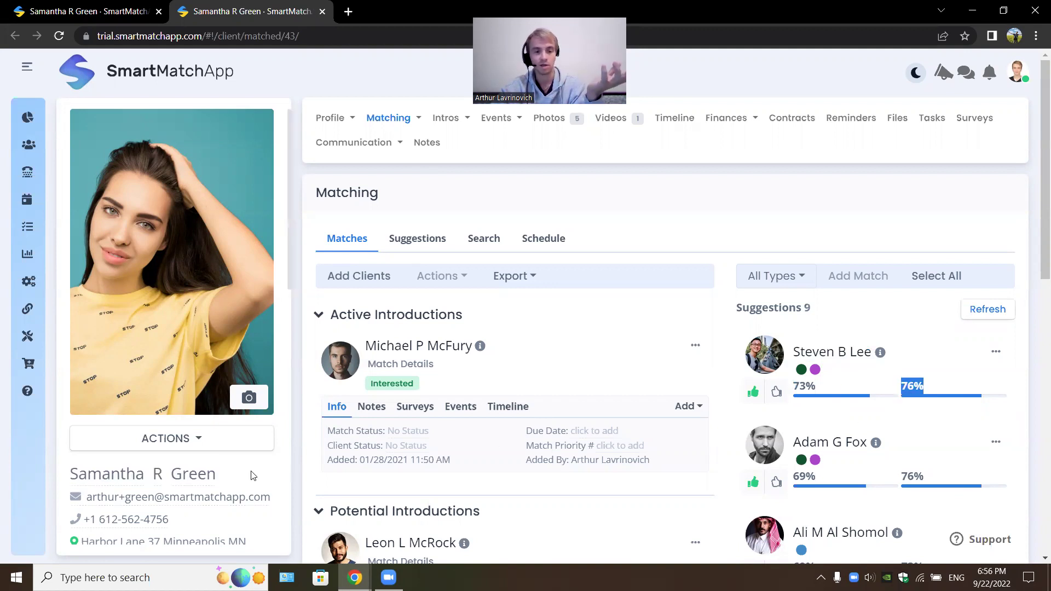
pyautogui.moveTo(242, 475); pyautogui.dragTo(74, 481)
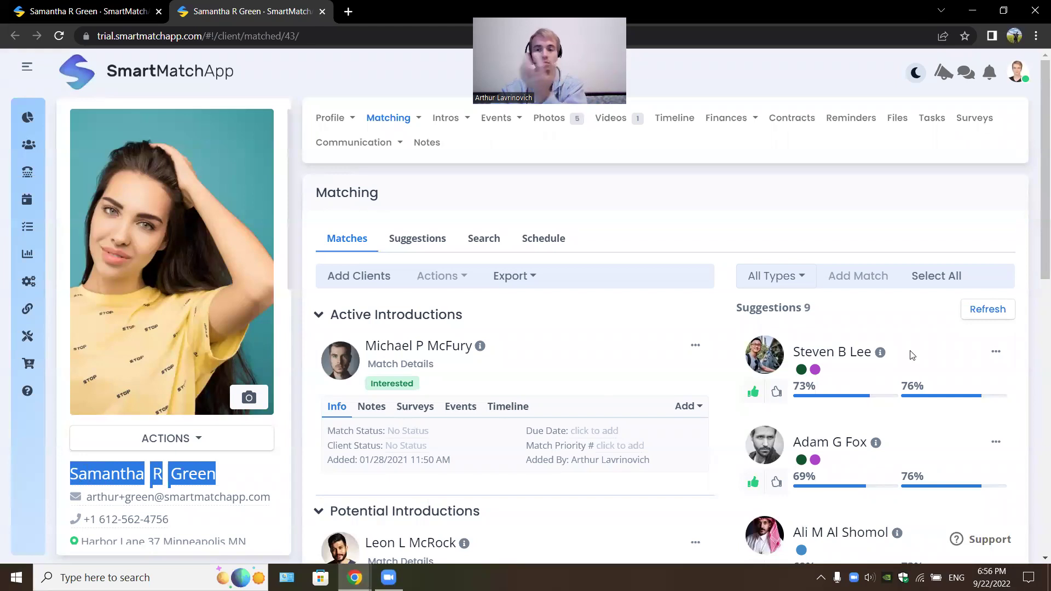
pyautogui.moveTo(878, 352); pyautogui.dragTo(794, 335)
pyautogui.click(765, 219)
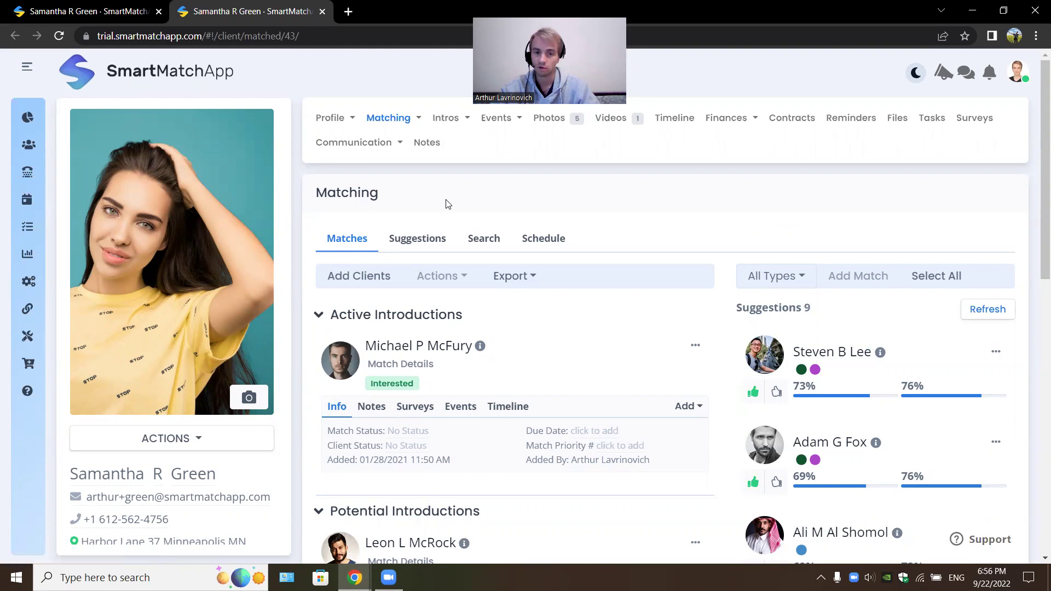
pyautogui.hotkey('ctrl', '1')
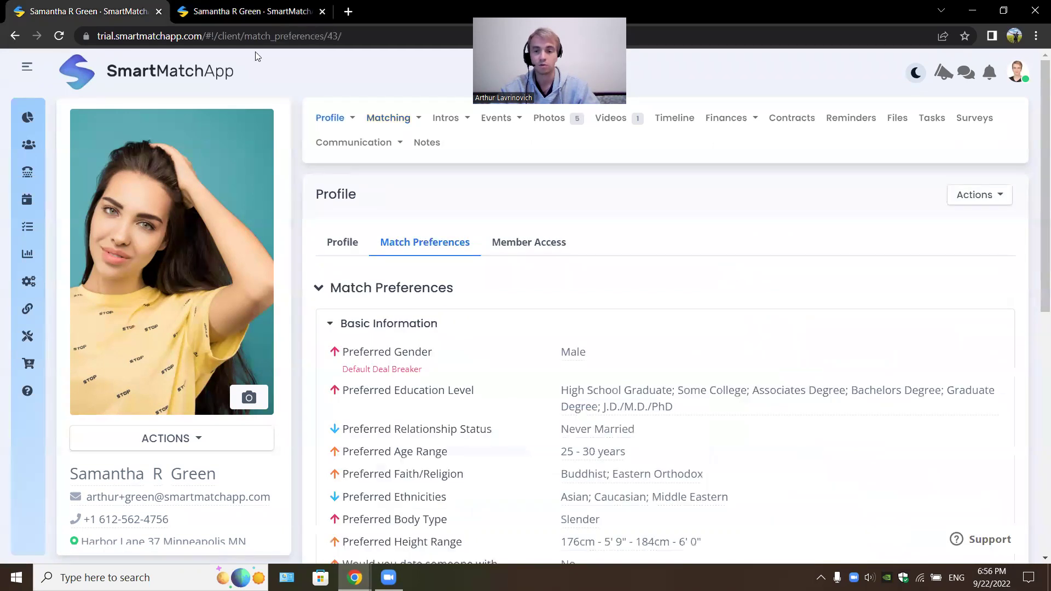
# Step: Glance at the deal breaker options and set the preferred age range to 25 - 30 years
pyautogui.click(990, 197)
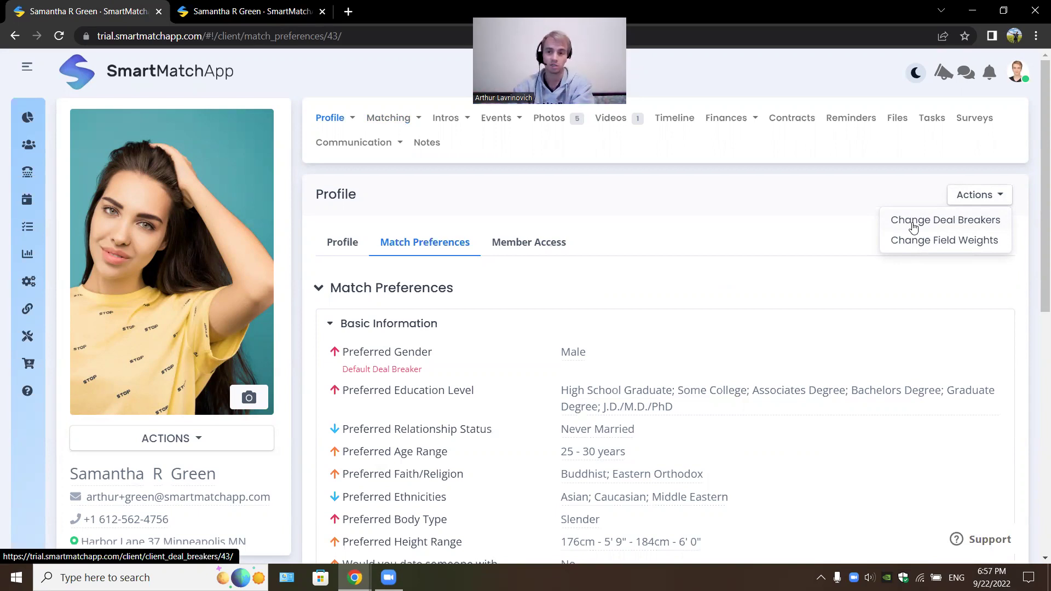
pyautogui.click(712, 277)
pyautogui.scroll(-1, 696, 345)
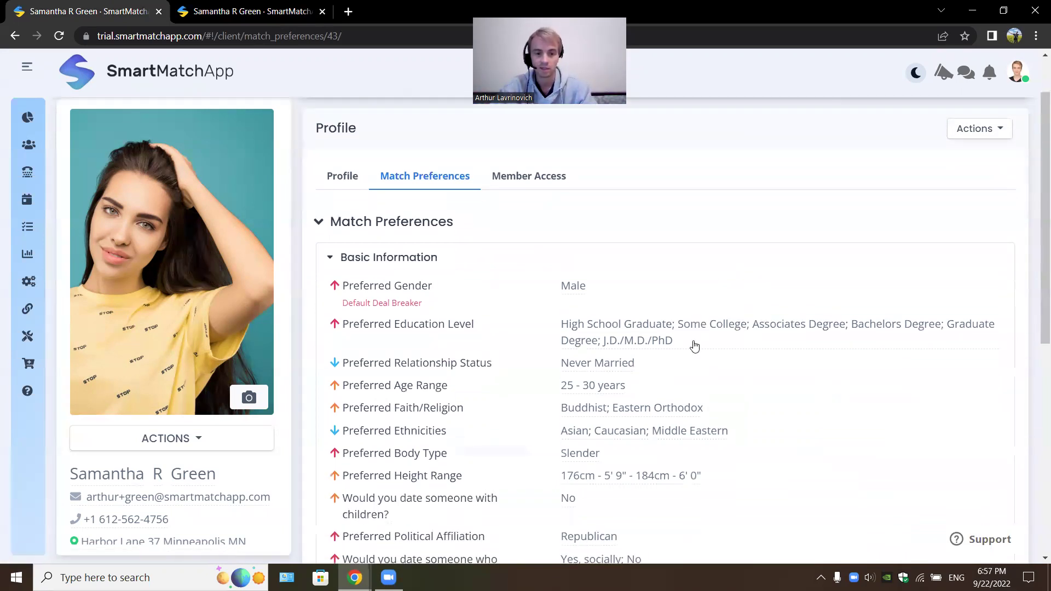
pyautogui.click(589, 385)
pyautogui.click(846, 385)
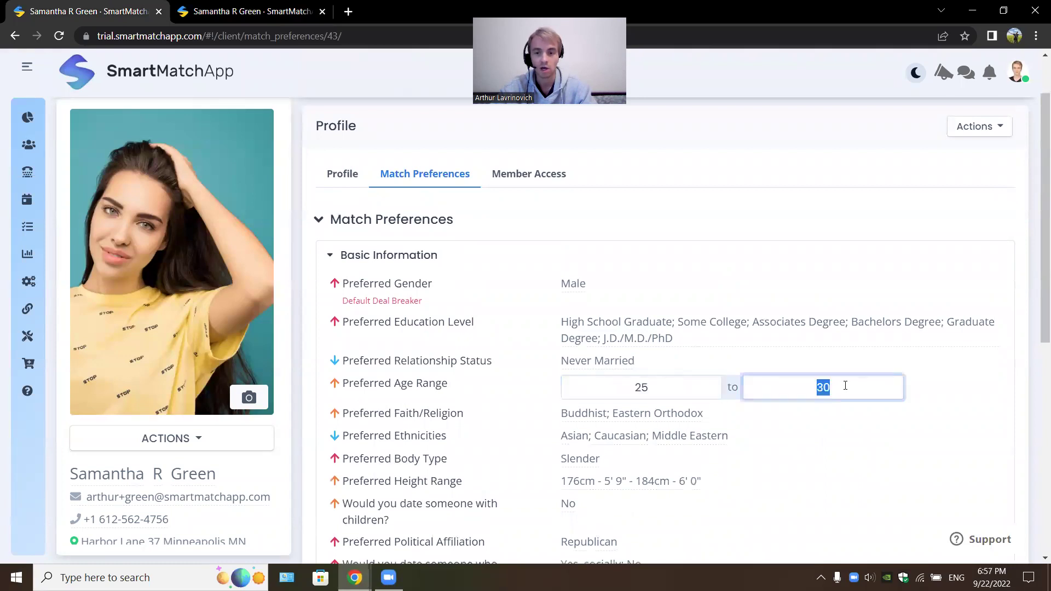
pyautogui.click(925, 375)
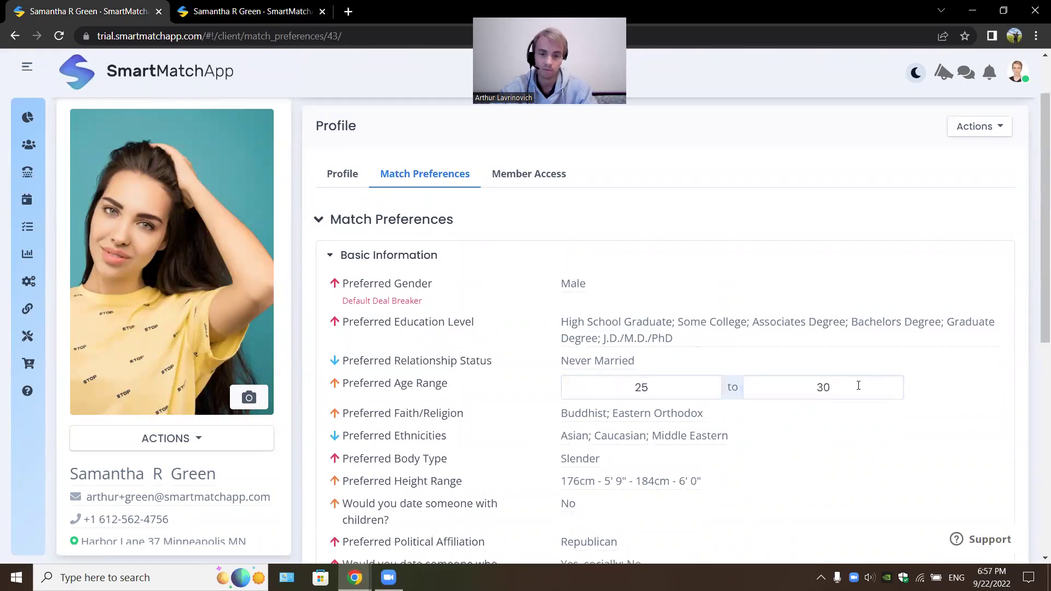
# Step: Check the political affiliation choices, leaving the preference unchanged
pyautogui.scroll(-3, 739, 369)
pyautogui.click(602, 339)
pyautogui.click(640, 333)
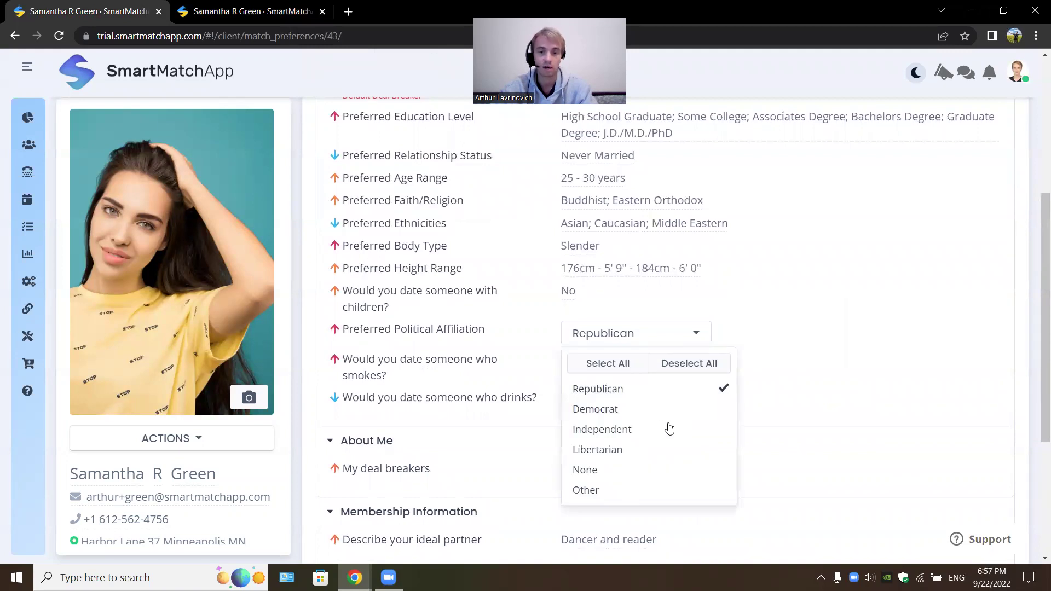
pyautogui.click(826, 375)
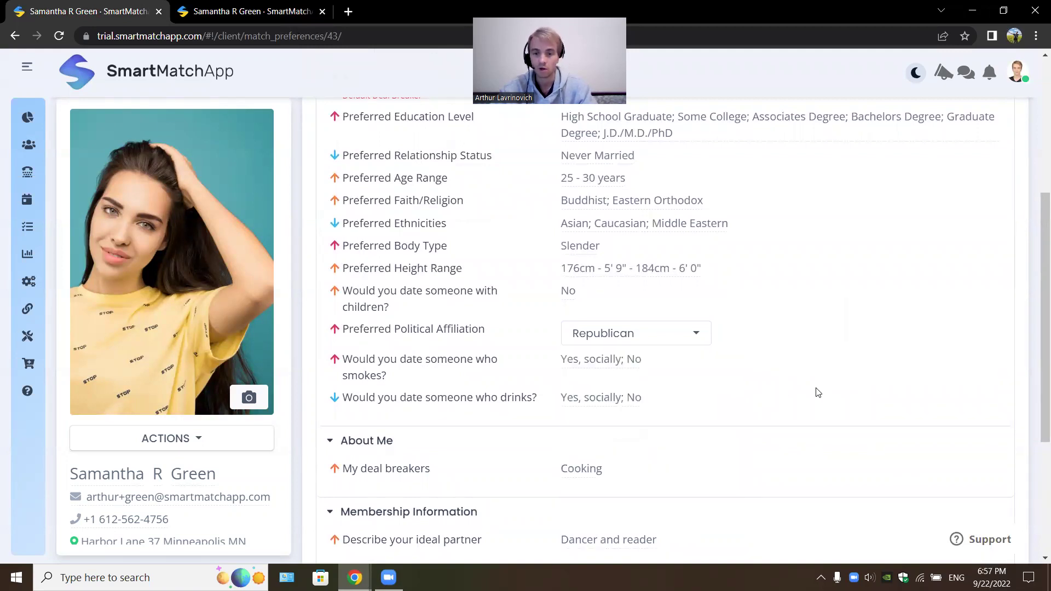
# Step: Set the location proximity distance to 0 miles and save it
pyautogui.scroll(-3, 819, 392)
pyautogui.click(634, 430)
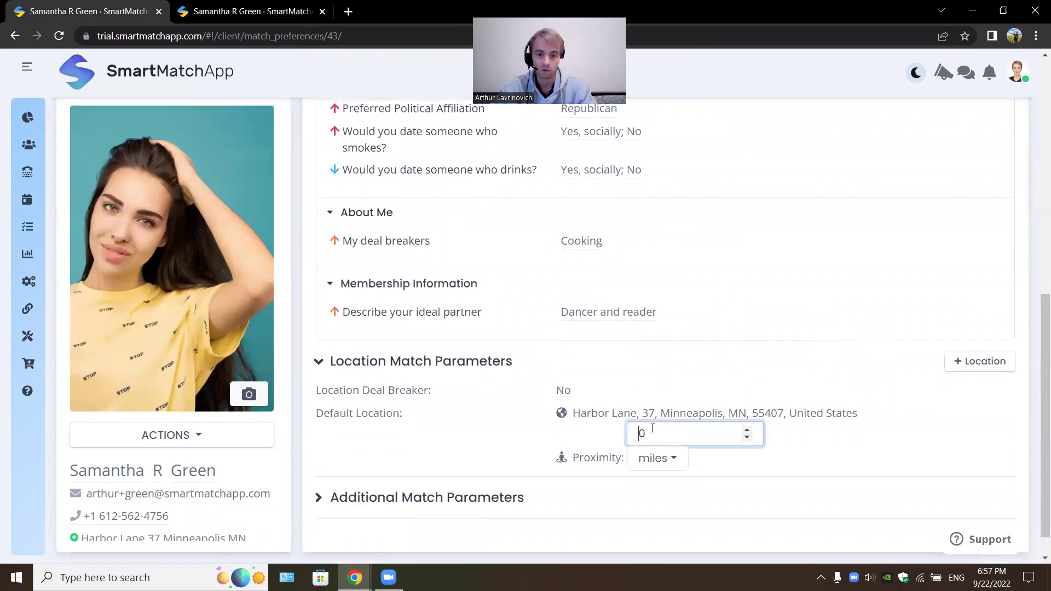
pyautogui.doubleClick(640, 434)
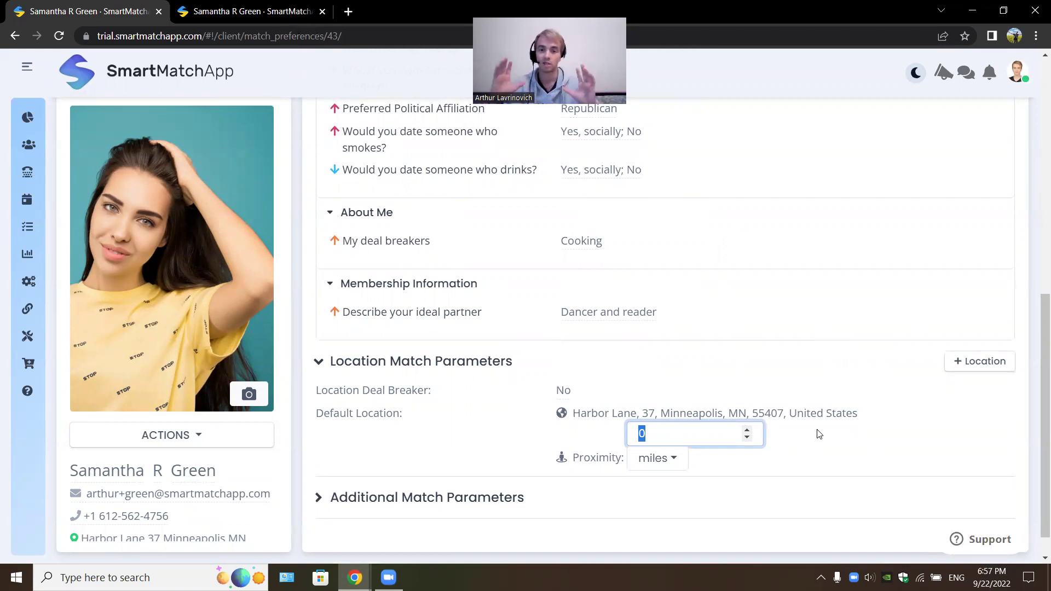
pyautogui.press('Return')
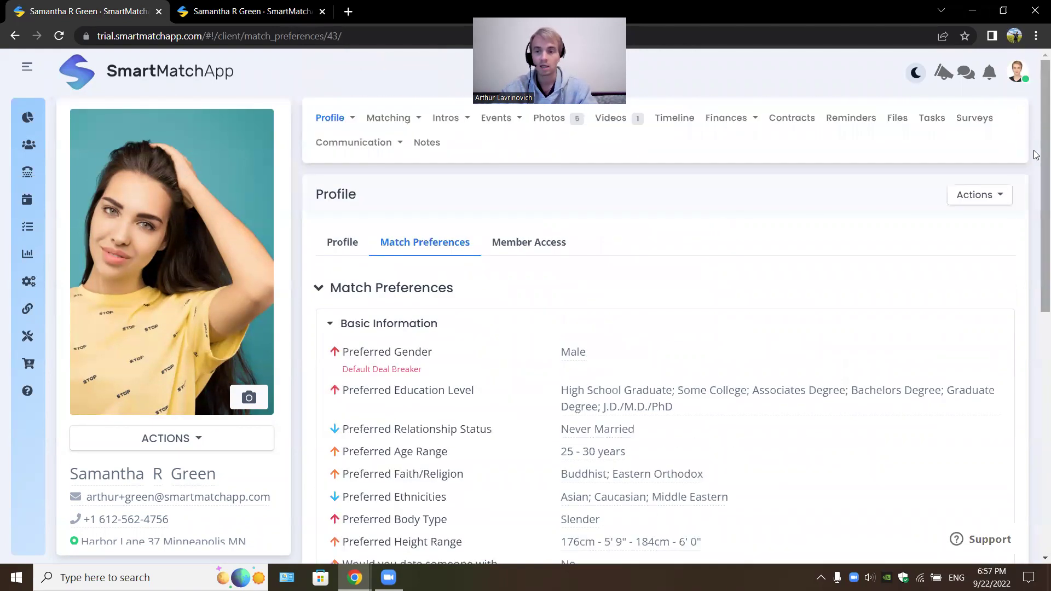
pyautogui.click(988, 206)
pyautogui.click(978, 215)
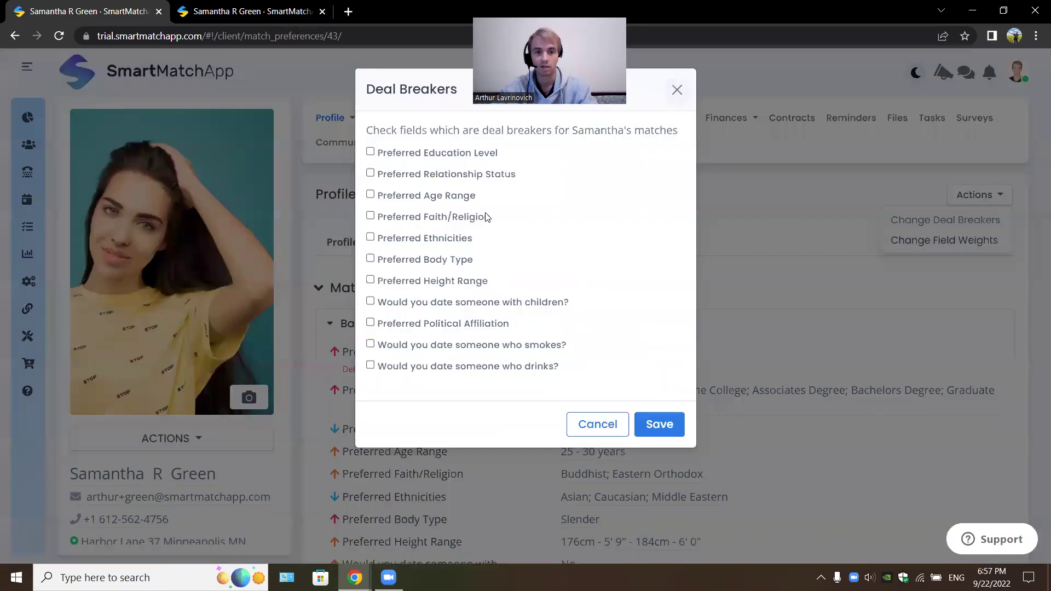
pyautogui.click(459, 218)
pyautogui.click(445, 239)
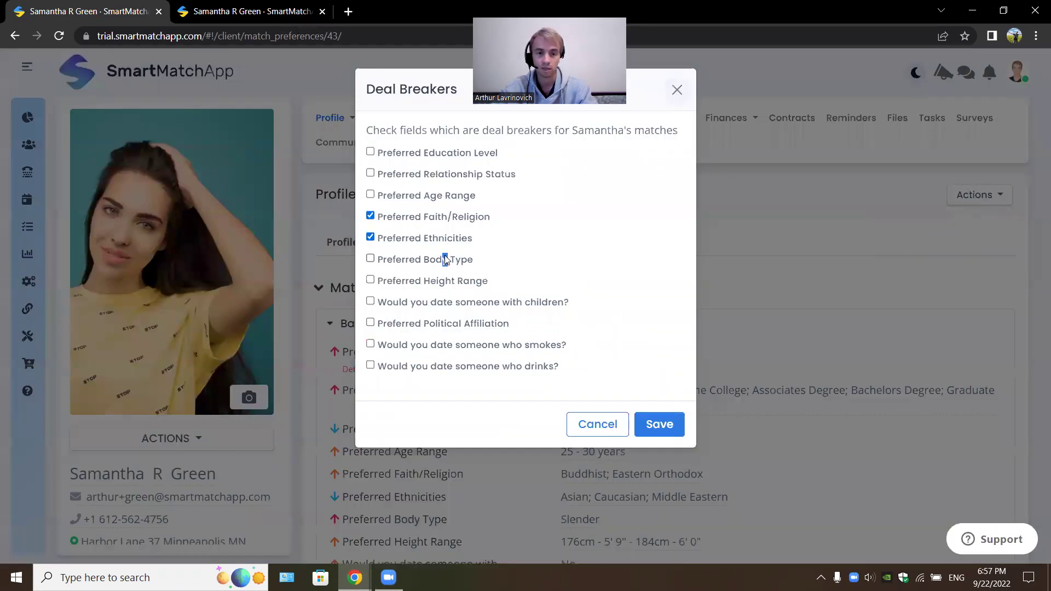
pyautogui.click(444, 257)
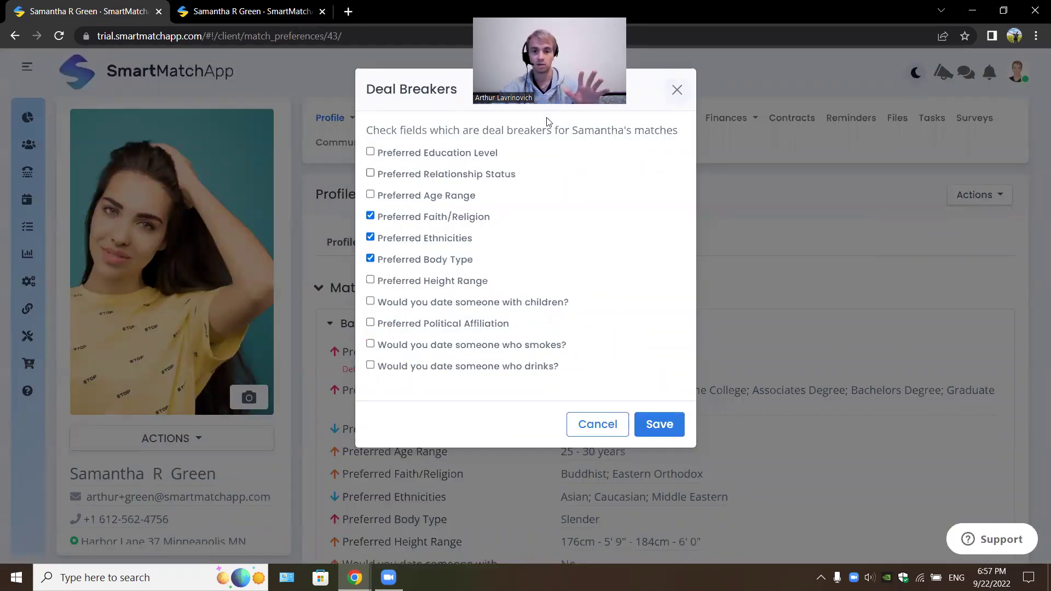
pyautogui.click(678, 88)
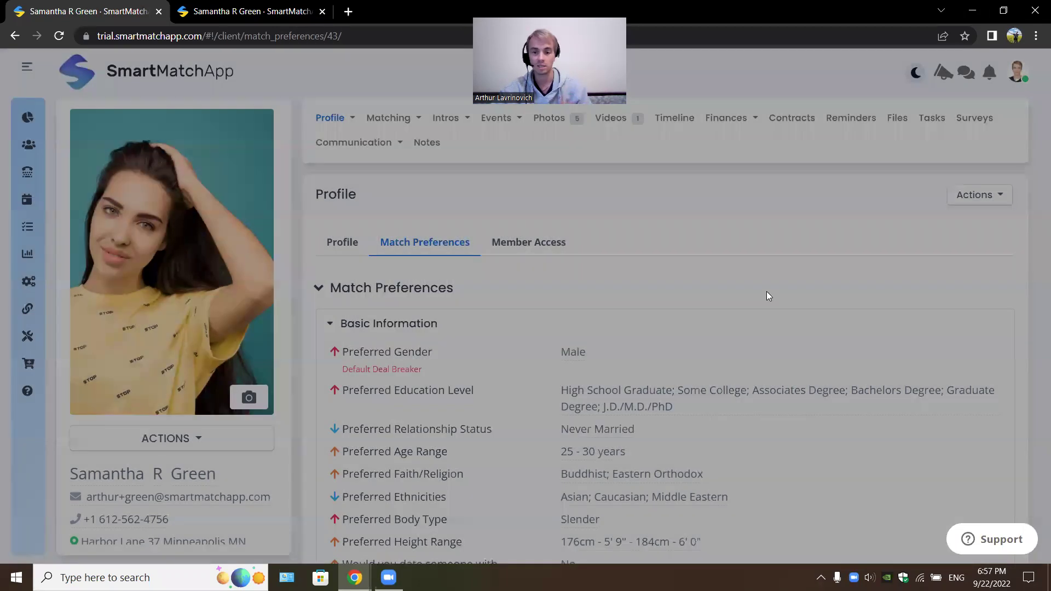
pyautogui.hotkey('ctrl', 'Tab')
pyautogui.moveTo(766, 296); pyautogui.dragTo(916, 382)
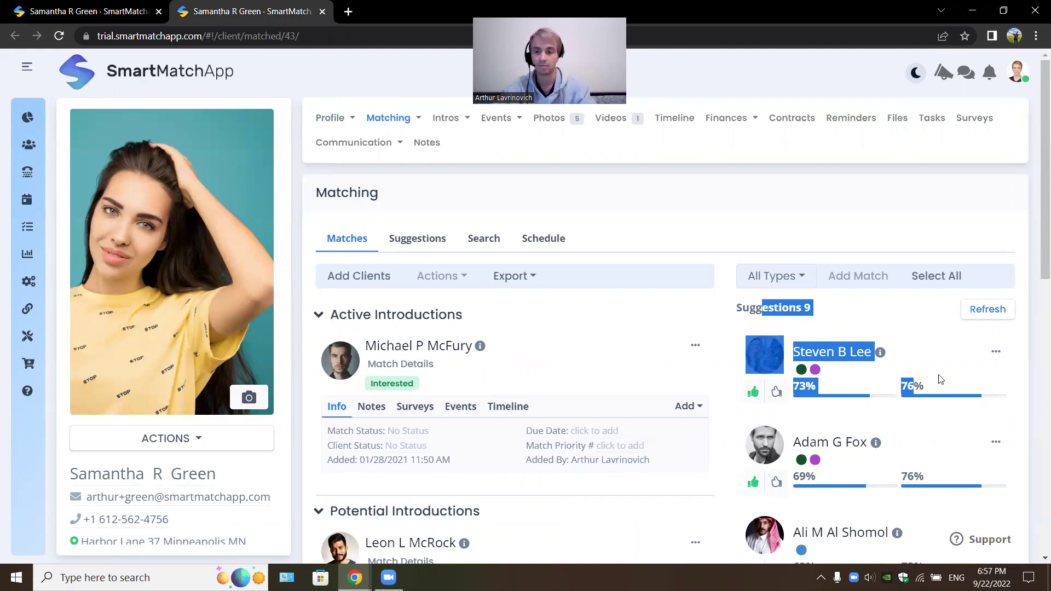
pyautogui.click(940, 379)
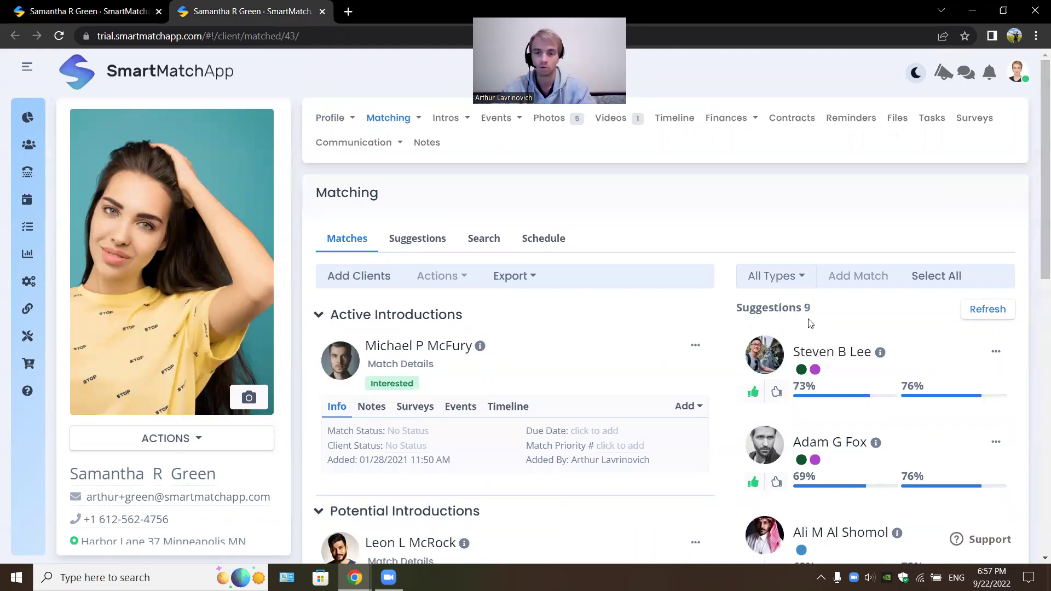
# Step: Review the Change Field Weights options unchanged, then return to the Matching tab's 76% top score
pyautogui.click(140, 22)
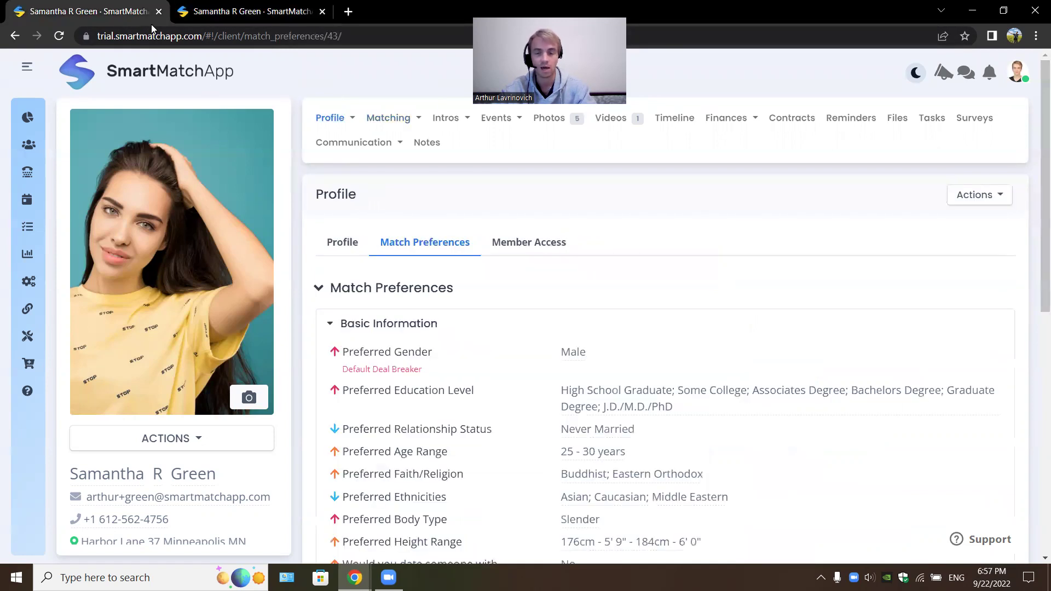
pyautogui.click(975, 198)
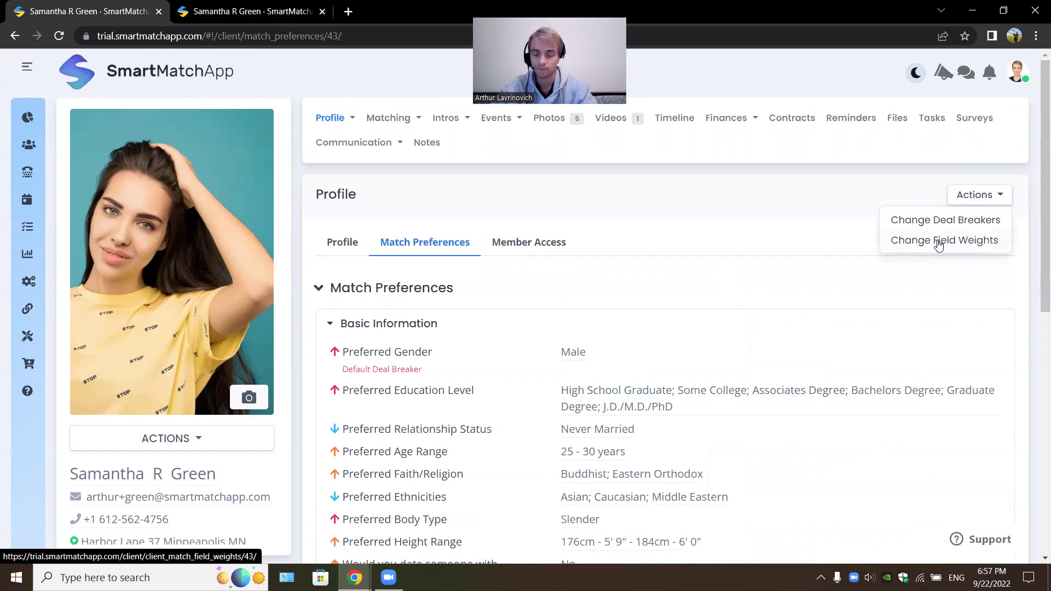
pyautogui.click(942, 245)
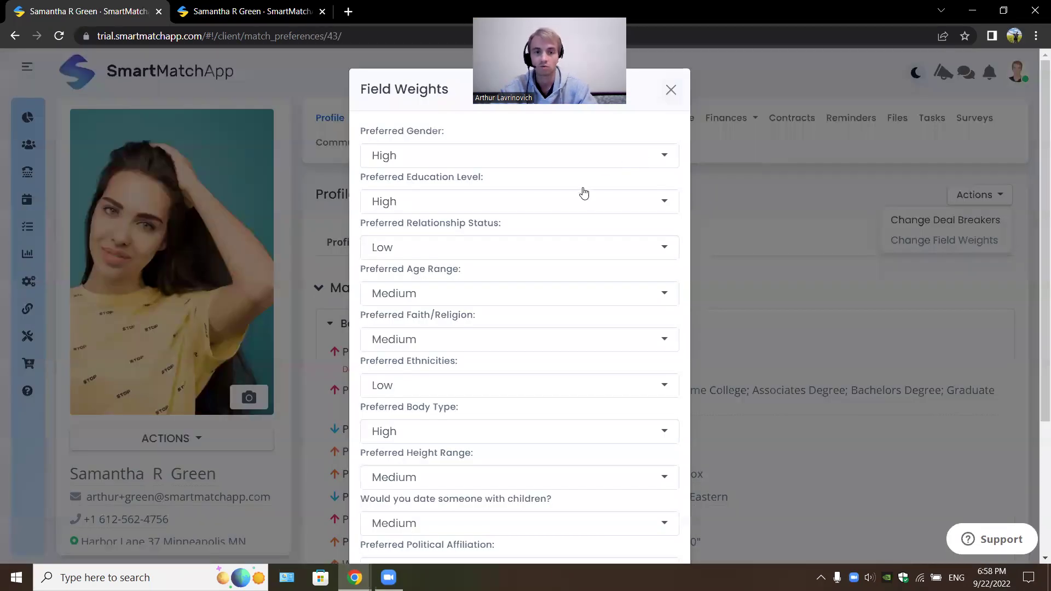
pyautogui.click(583, 197)
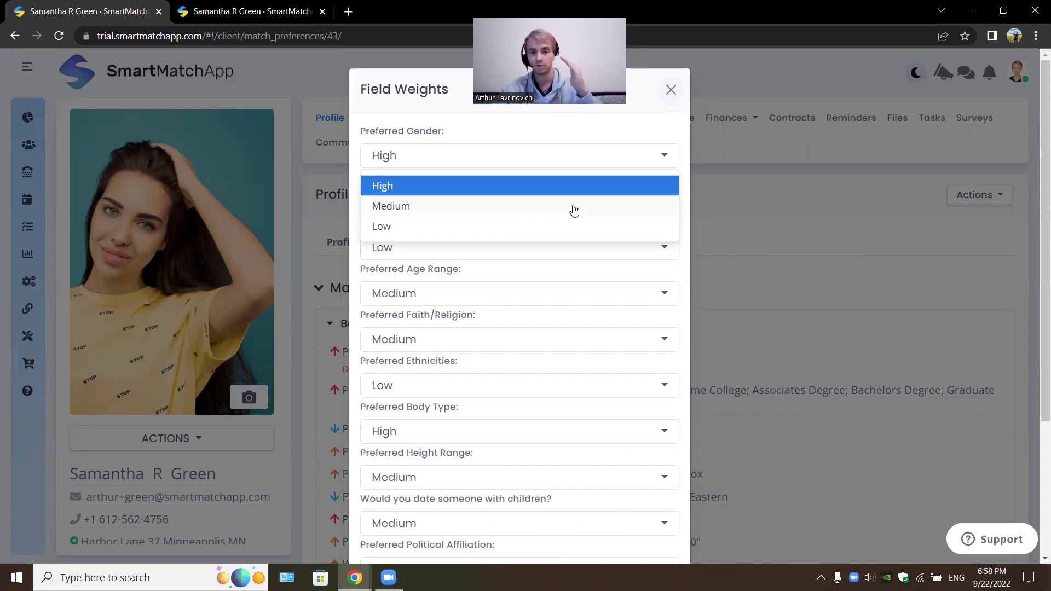
pyautogui.click(669, 94)
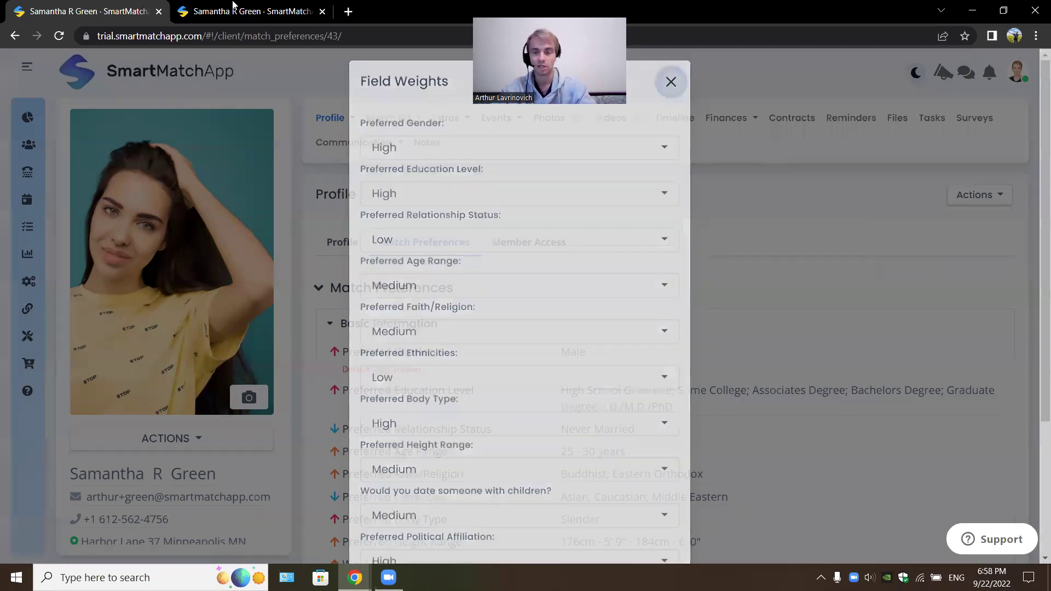
pyautogui.hotkey('ctrl', 'Tab')
pyautogui.moveTo(925, 386); pyautogui.dragTo(904, 385)
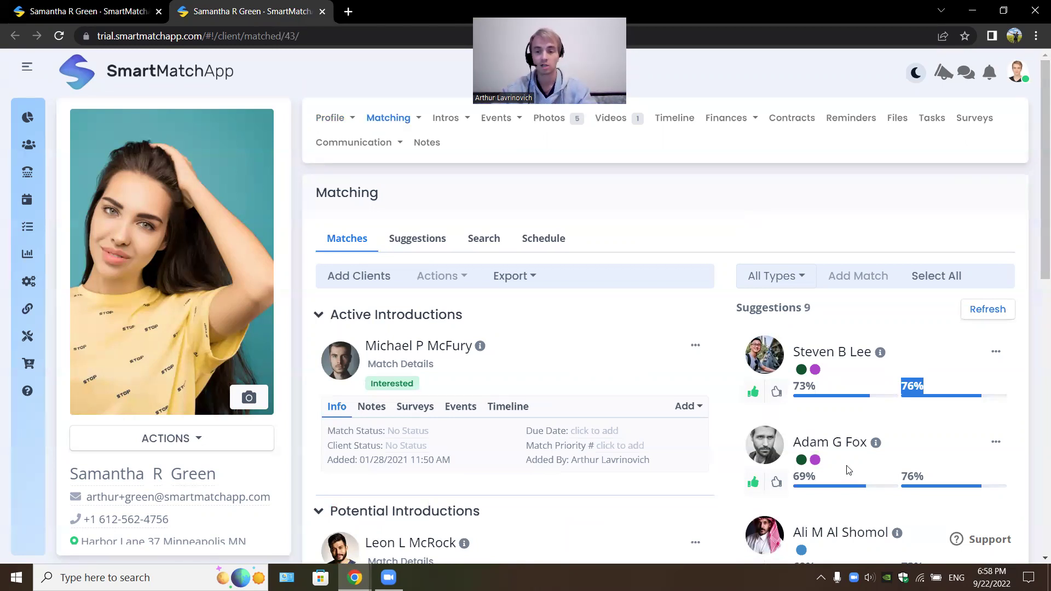
# Step: Point out the suggested matches' scores, including the second suggestion's 69%
pyautogui.moveTo(816, 476); pyautogui.dragTo(795, 477)
pyautogui.click(717, 248)
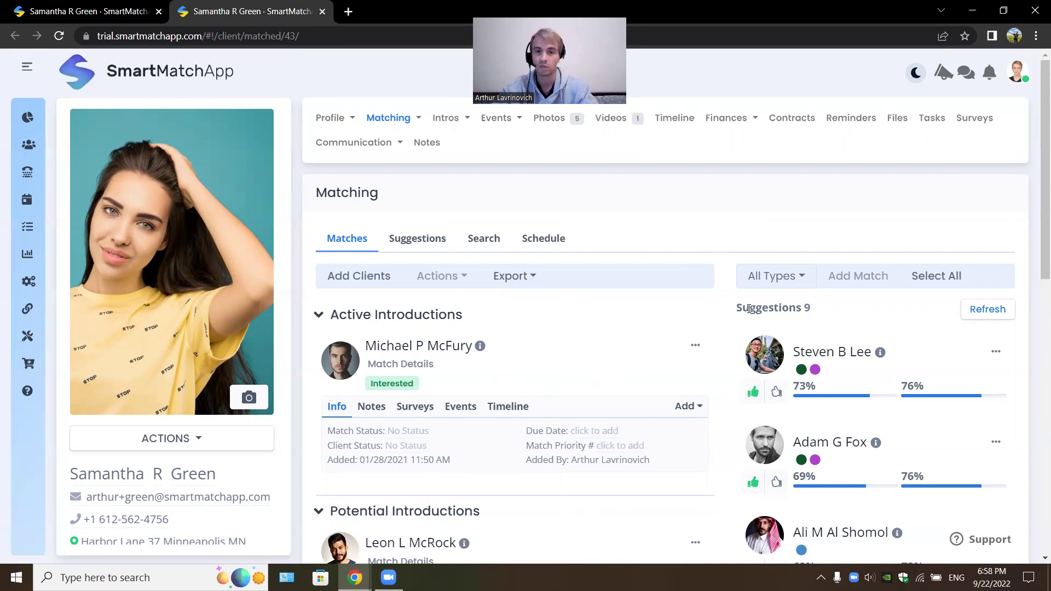
pyautogui.moveTo(749, 307); pyautogui.dragTo(918, 479)
pyautogui.click(722, 239)
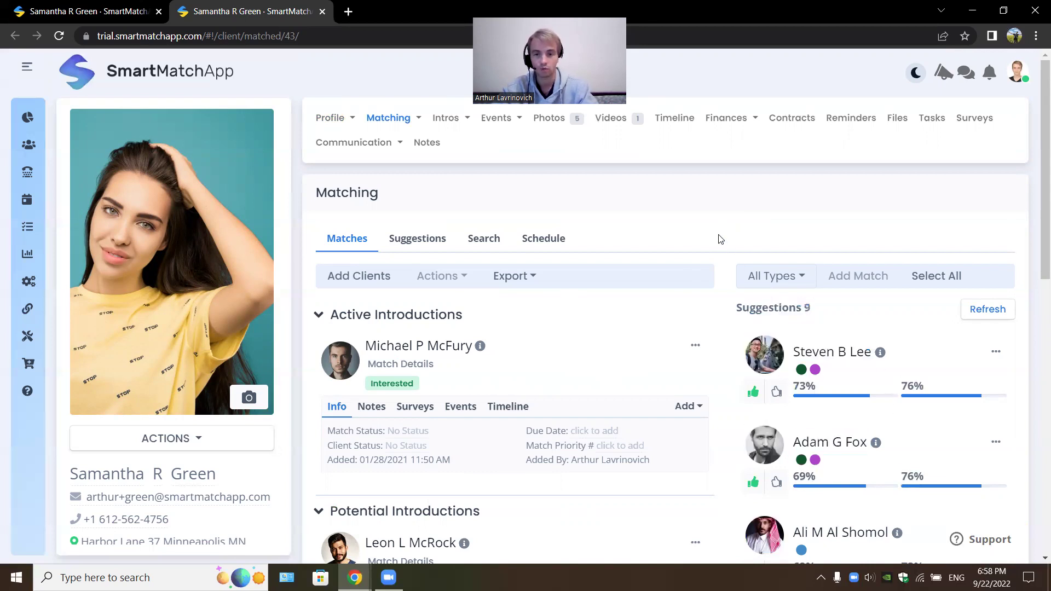
# Step: Collapse and re-expand the Active and Potential Introductions sections, then show the active introduction's actions
pyautogui.click(425, 313)
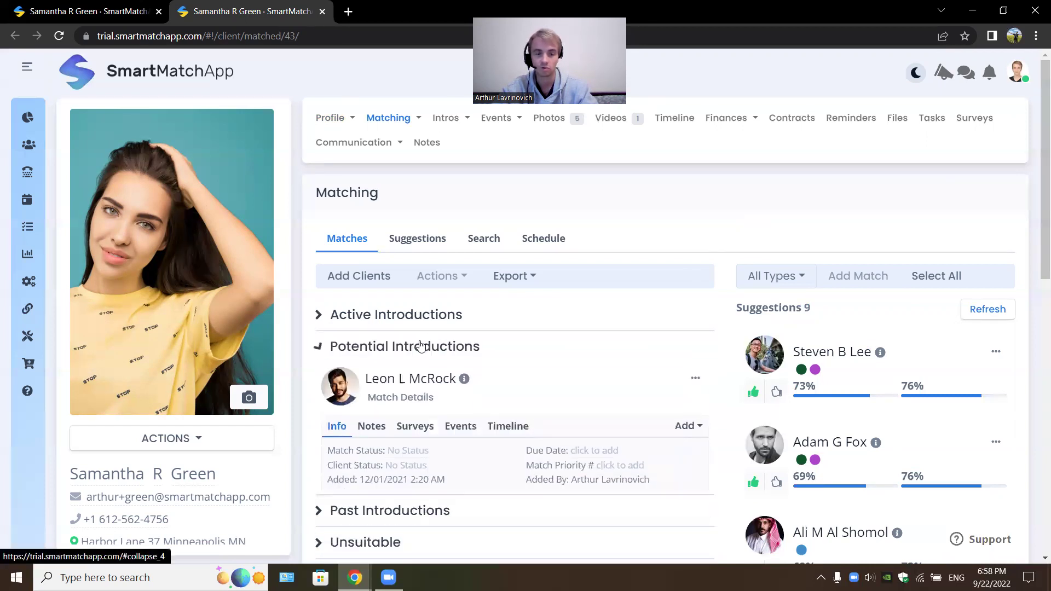
pyautogui.click(411, 346)
pyautogui.moveTo(422, 439); pyautogui.dragTo(330, 316)
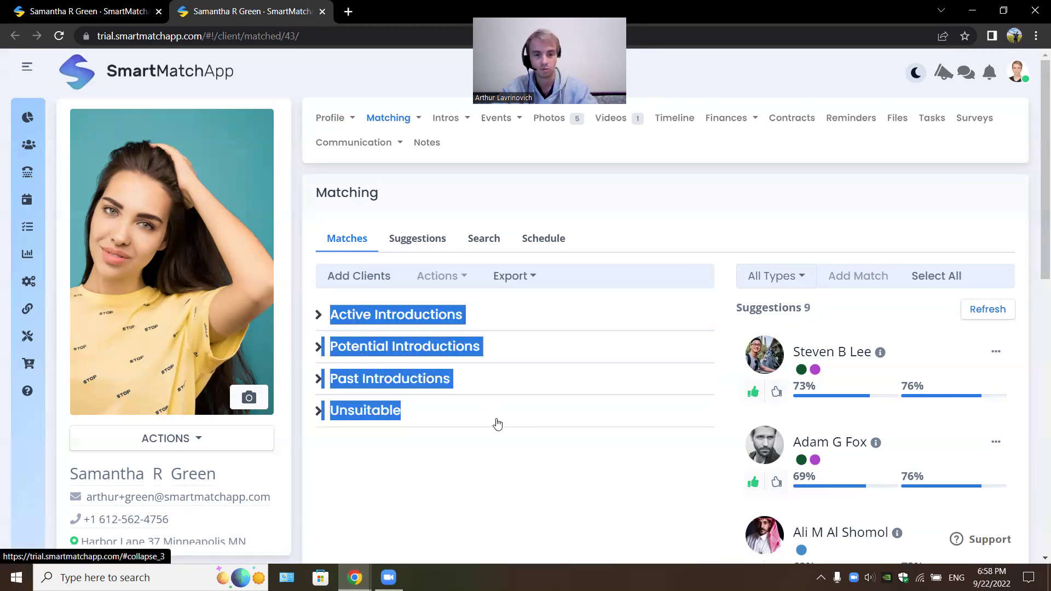
pyautogui.click(501, 445)
pyautogui.click(476, 347)
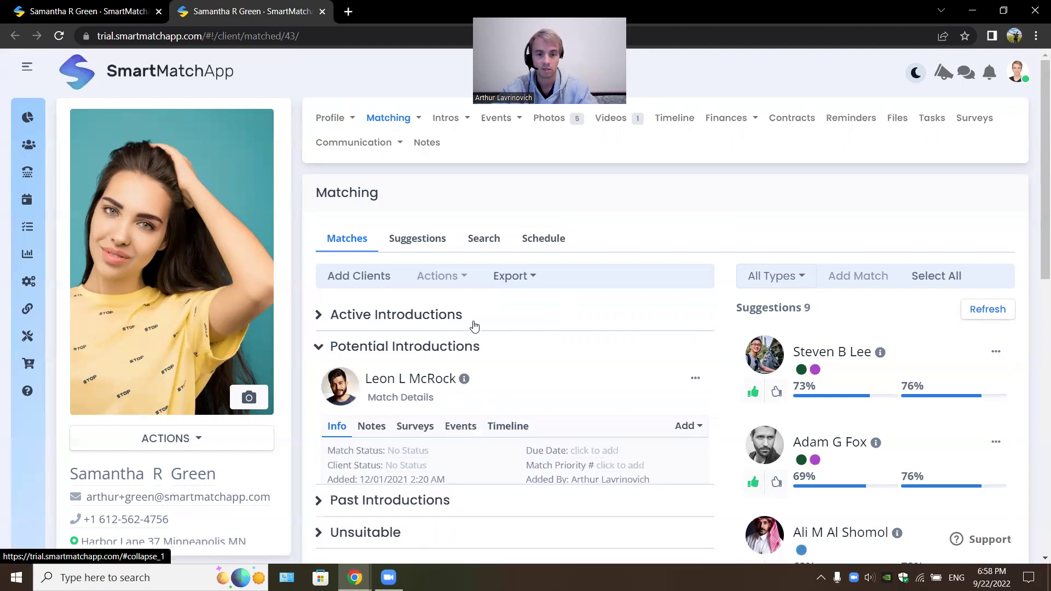
pyautogui.click(460, 315)
pyautogui.click(695, 346)
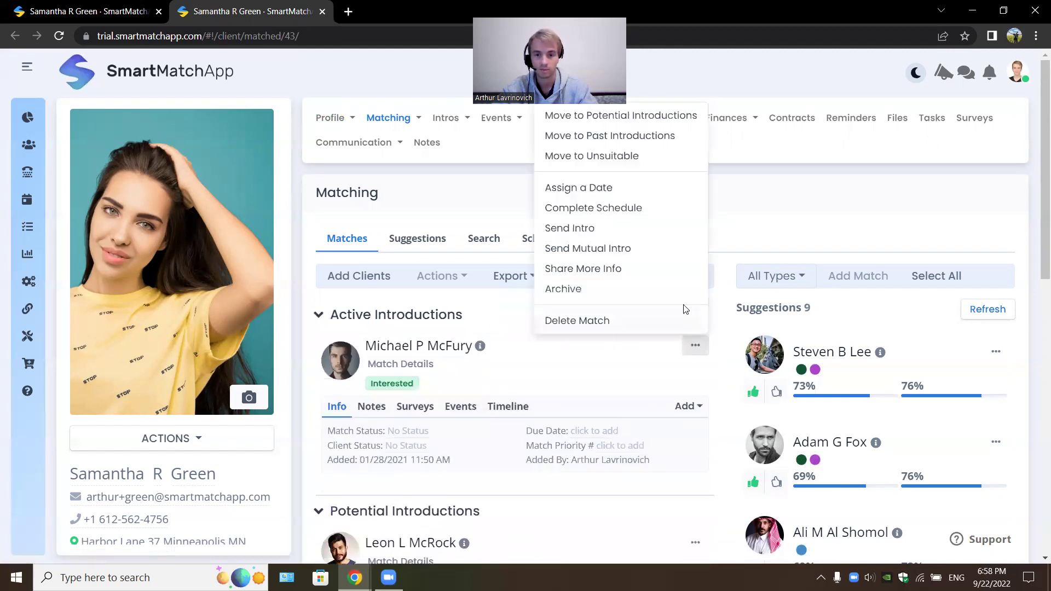
# Step: Start a mutual intro sharing all profile fields except phone, email, location, last and middle name
pyautogui.click(662, 243)
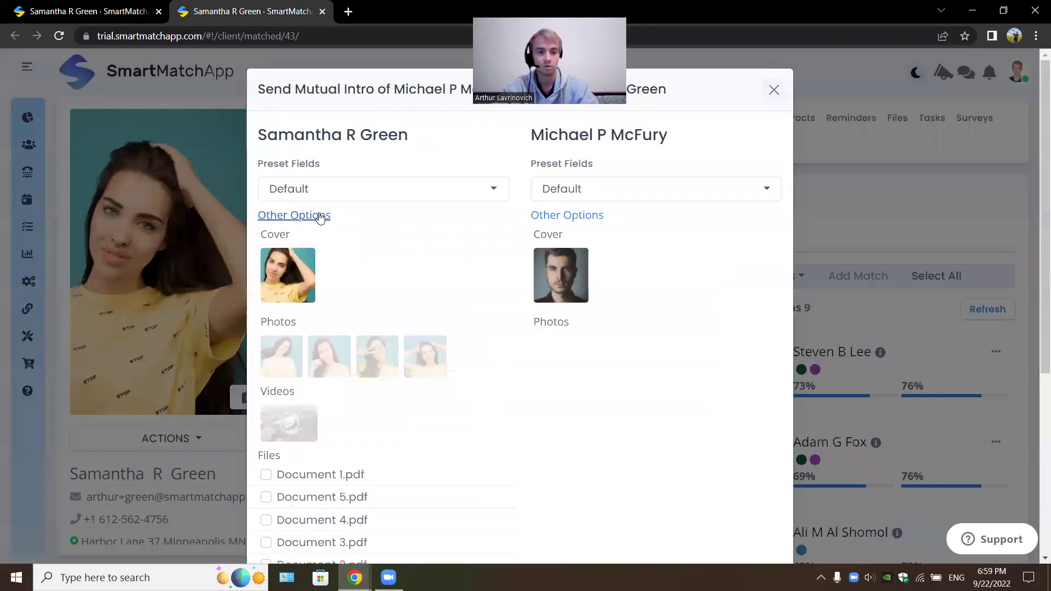
pyautogui.click(320, 215)
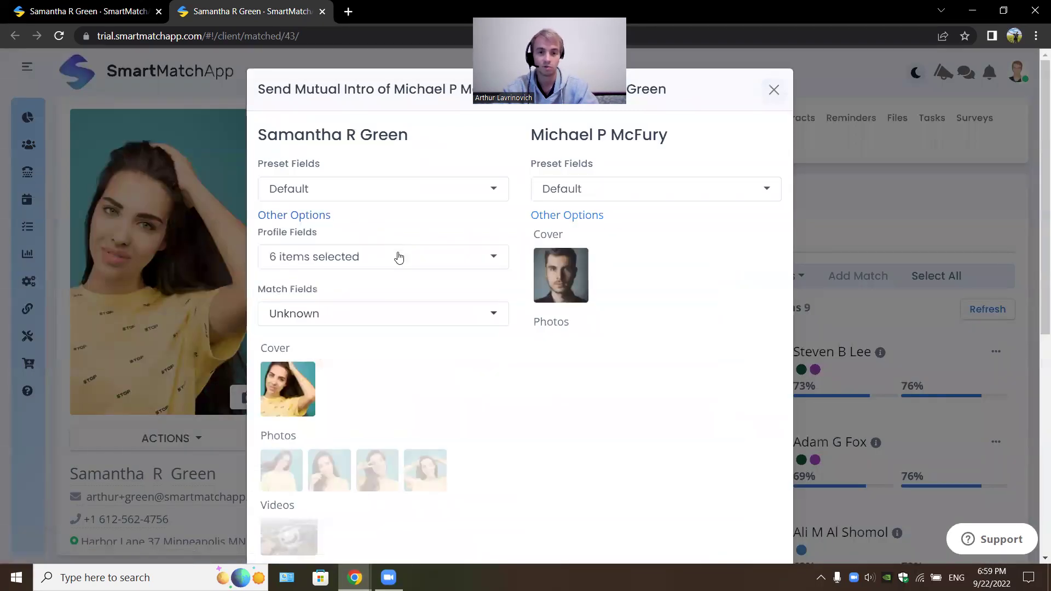
pyautogui.click(398, 257)
pyautogui.click(399, 257)
pyautogui.click(380, 286)
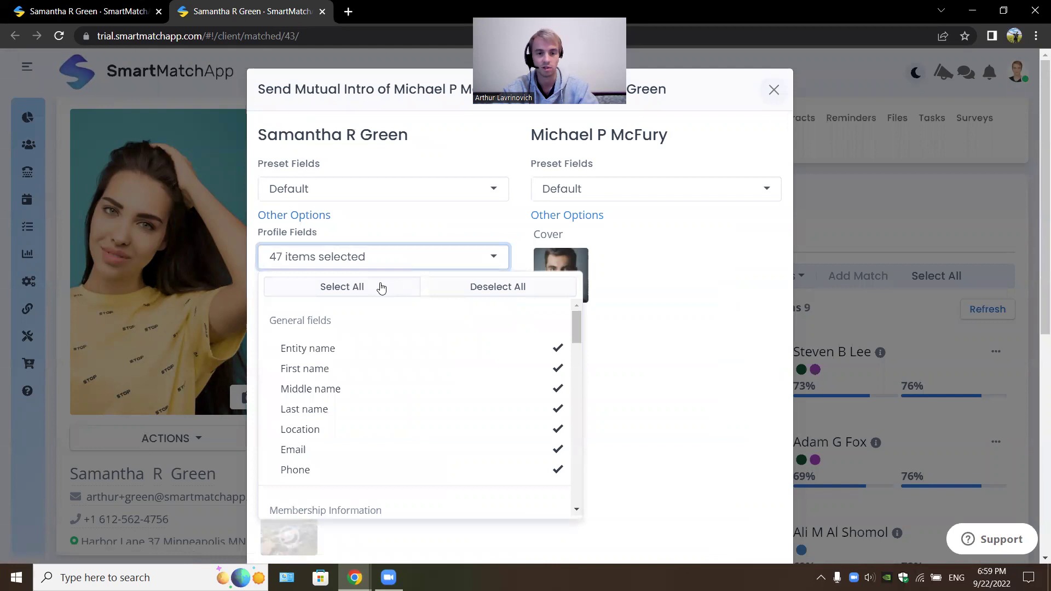
pyautogui.click(336, 470)
pyautogui.click(350, 450)
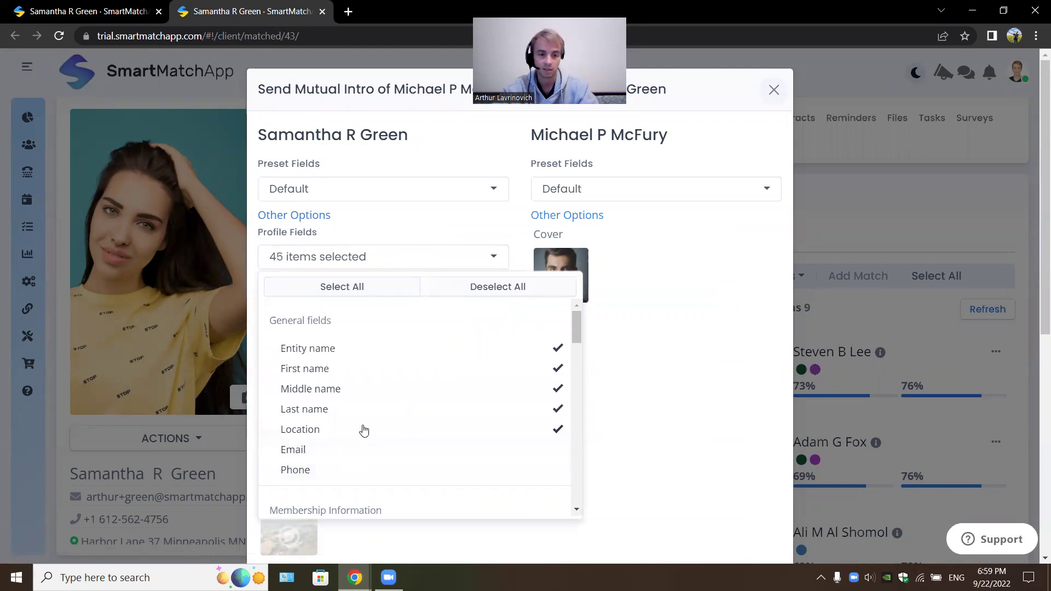
pyautogui.click(364, 429)
pyautogui.click(367, 411)
pyautogui.click(368, 389)
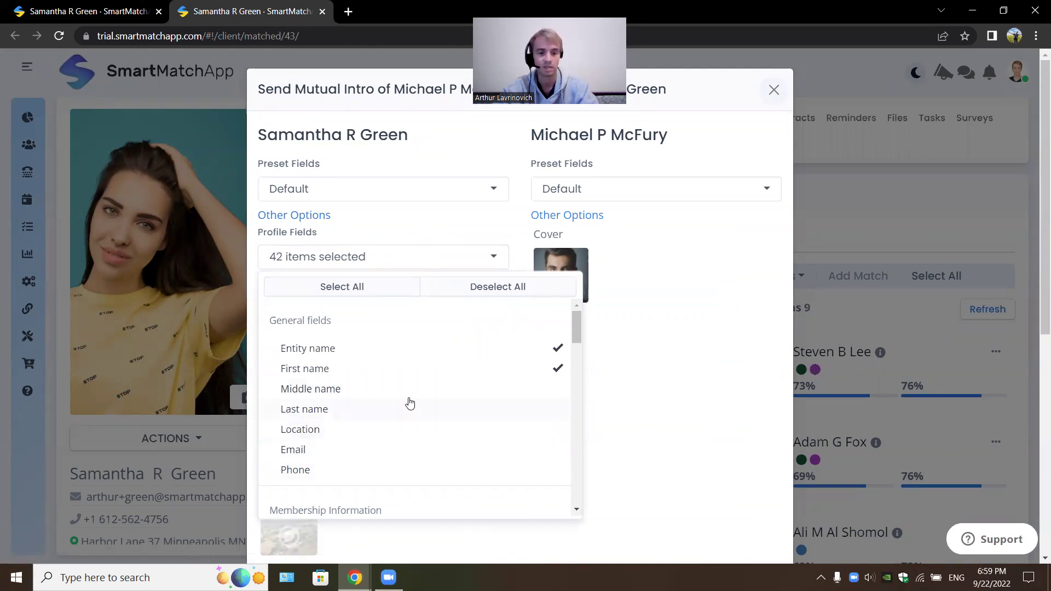
# Step: Also exclude has/wants children, height, body type and hair color from the shared fields
pyautogui.scroll(-5, 407, 398)
pyautogui.click(416, 340)
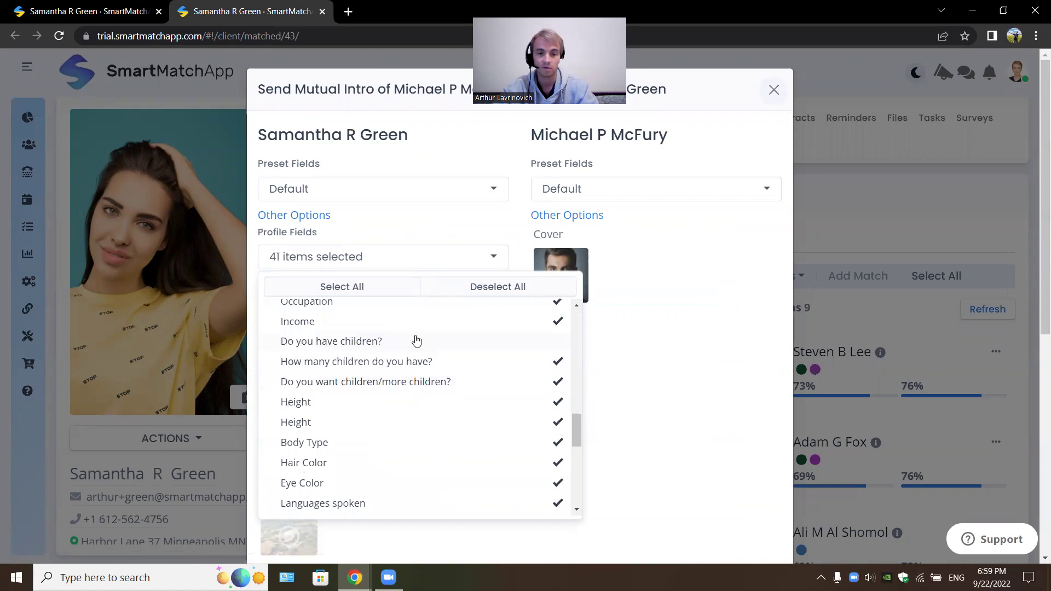
pyautogui.click(417, 382)
pyautogui.click(418, 406)
pyautogui.click(420, 444)
pyautogui.click(420, 465)
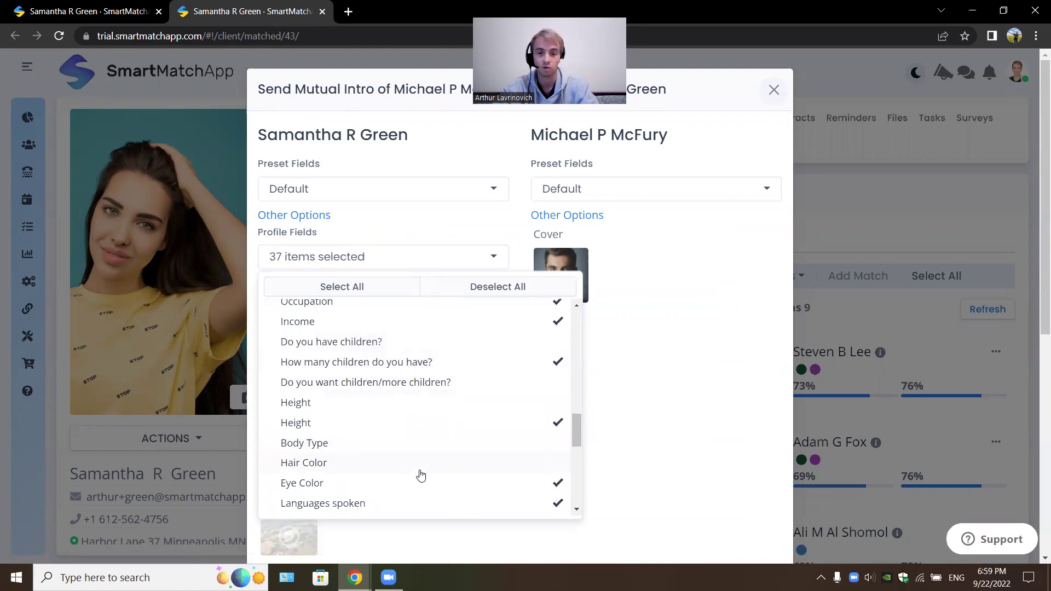
pyautogui.click(663, 412)
# Step: Attach Document 1.pdf and Document 5.pdf and continue to the message step
pyautogui.scroll(-3, 398, 342)
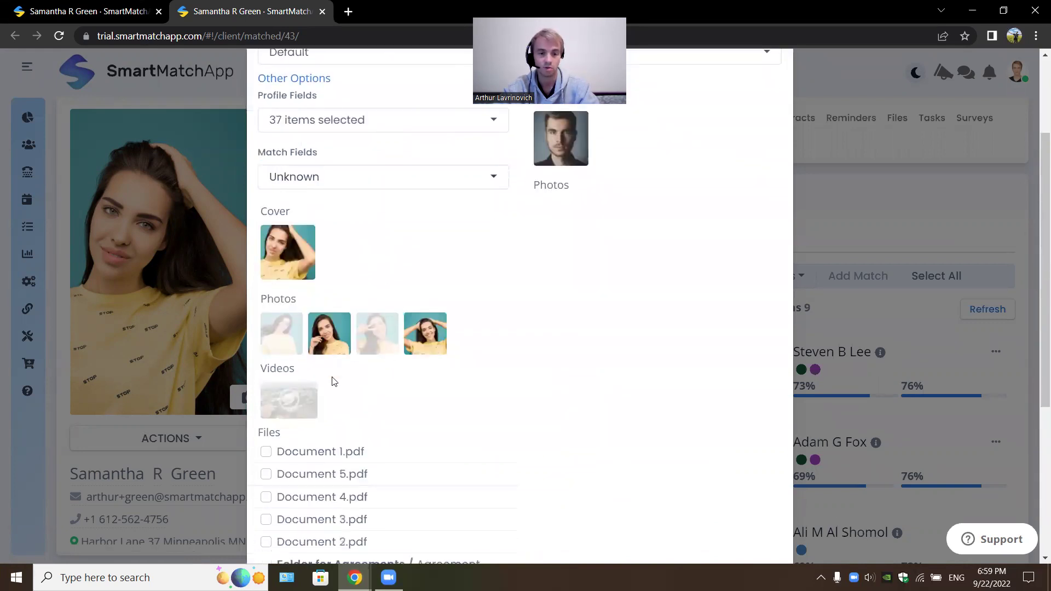
pyautogui.click(267, 452)
pyautogui.click(266, 474)
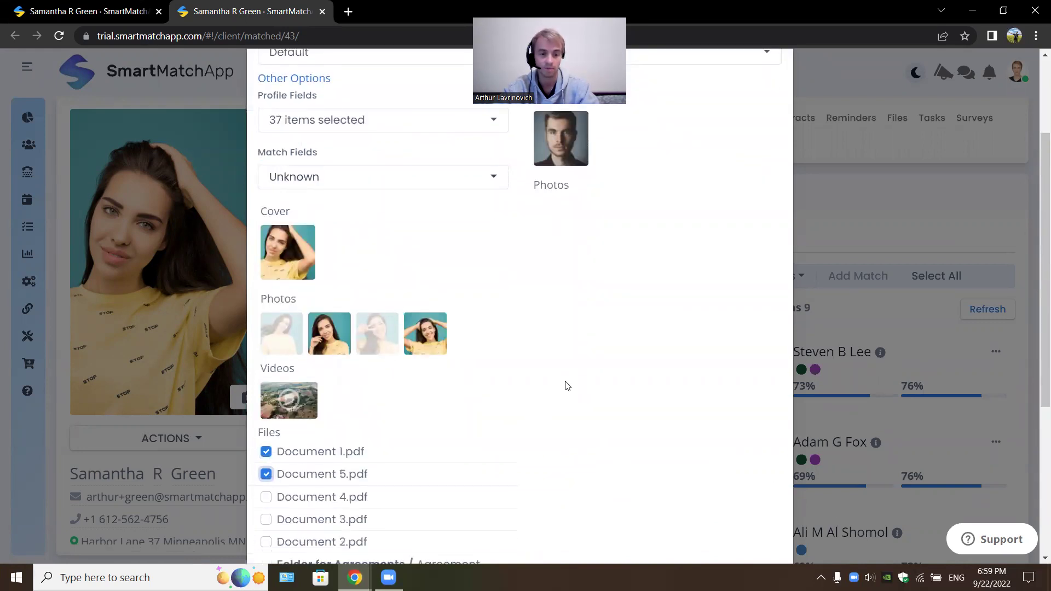
pyautogui.scroll(-5, 567, 386)
pyautogui.click(759, 521)
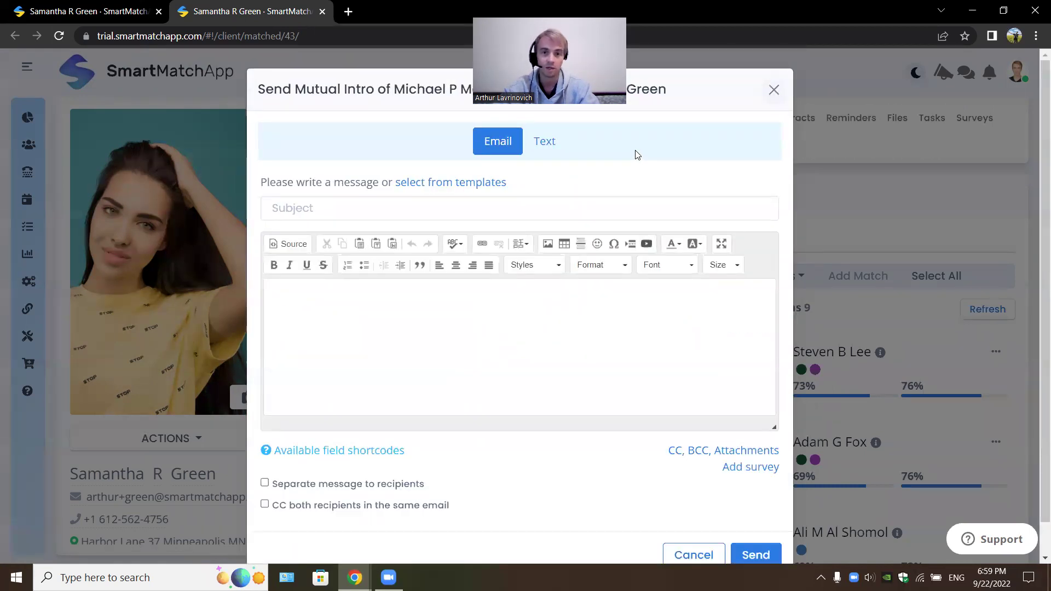
# Step: Fill the intro email's subject and body from the Contract Signature template
pyautogui.click(491, 184)
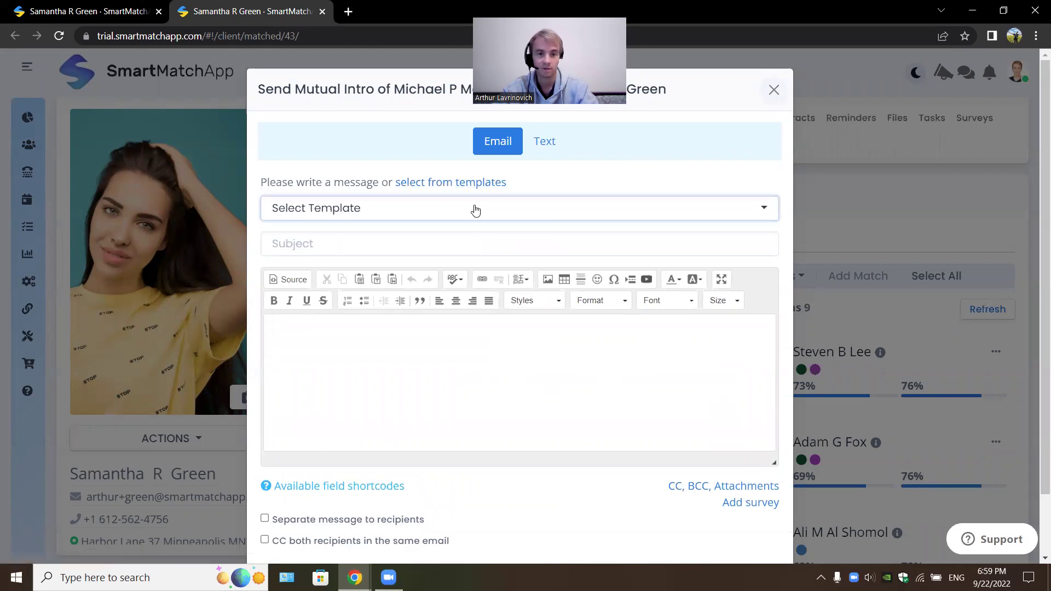
pyautogui.click(475, 210)
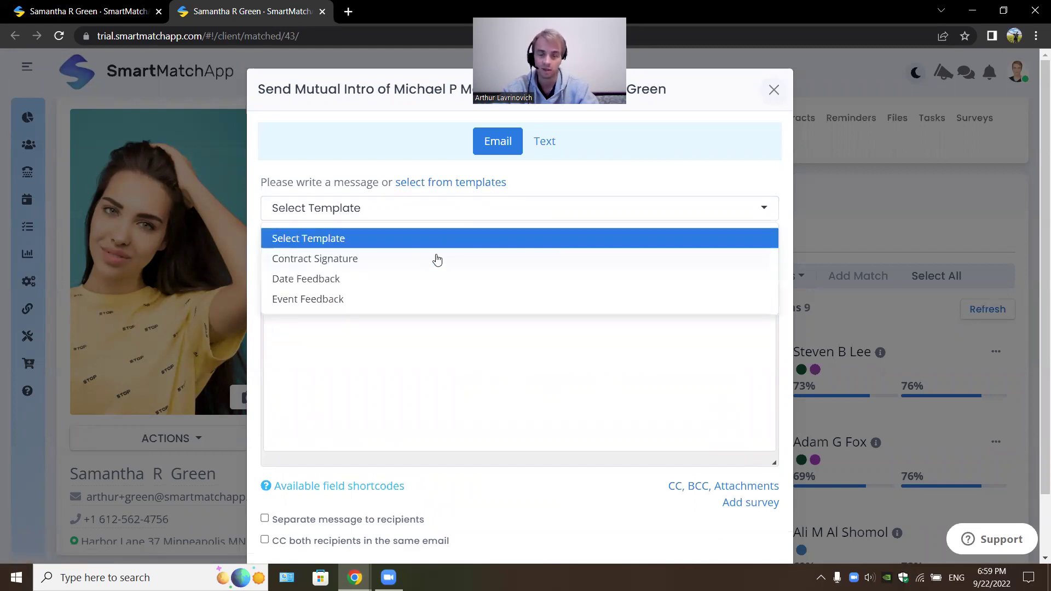
pyautogui.click(437, 259)
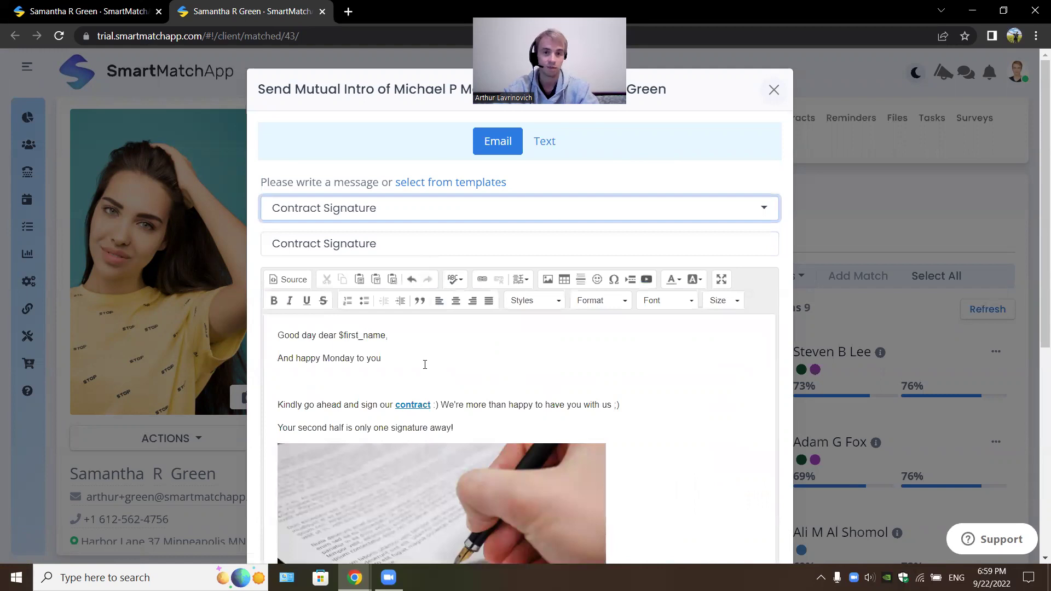
pyautogui.click(420, 370)
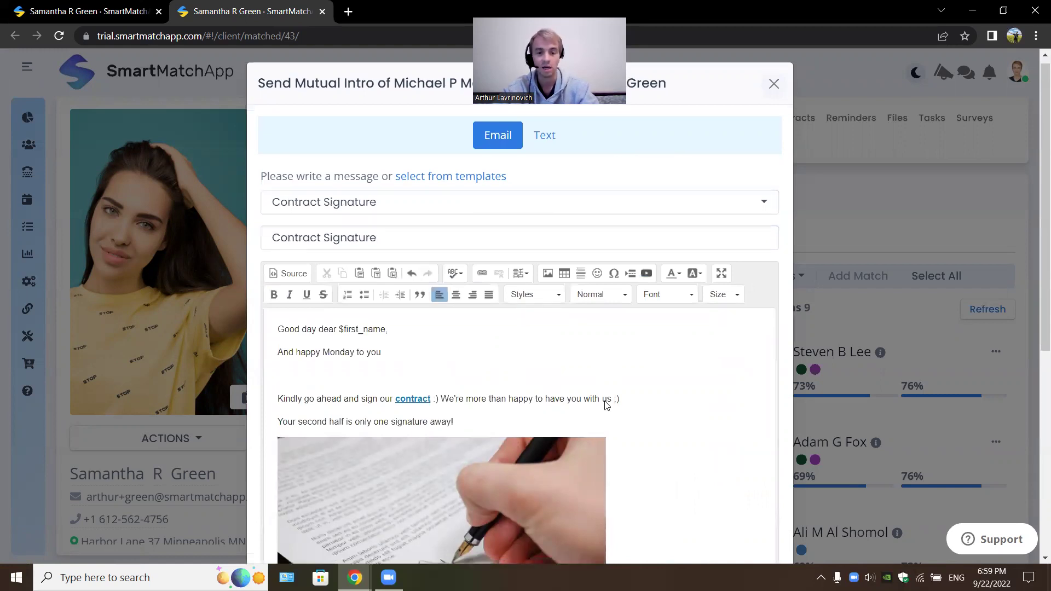
pyautogui.scroll(-5, 657, 449)
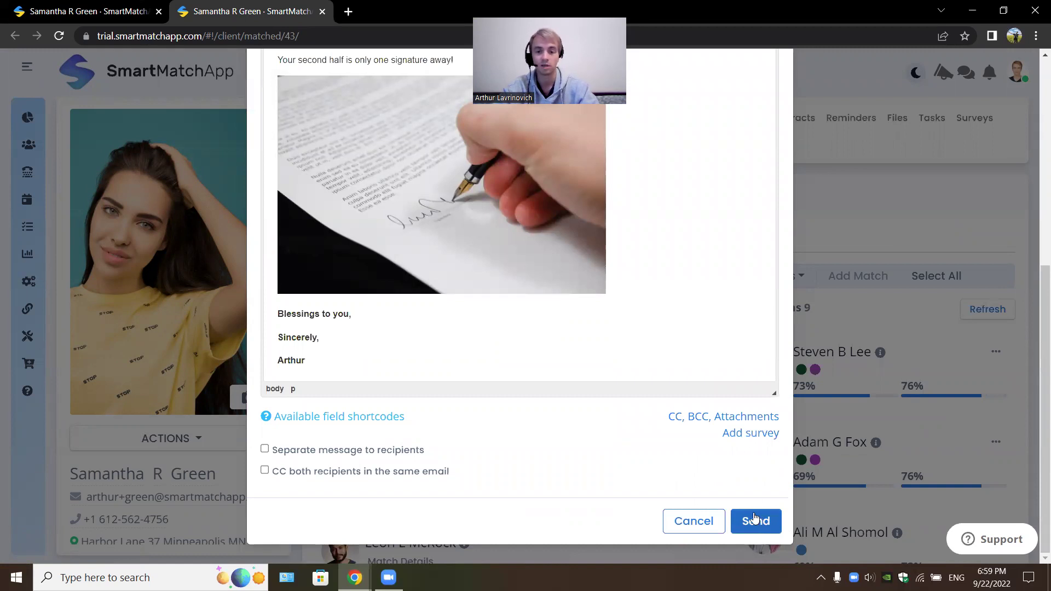
# Step: Cancel the intro email and browse the match card's Notes, Surveys and Events tabs
pyautogui.click(694, 521)
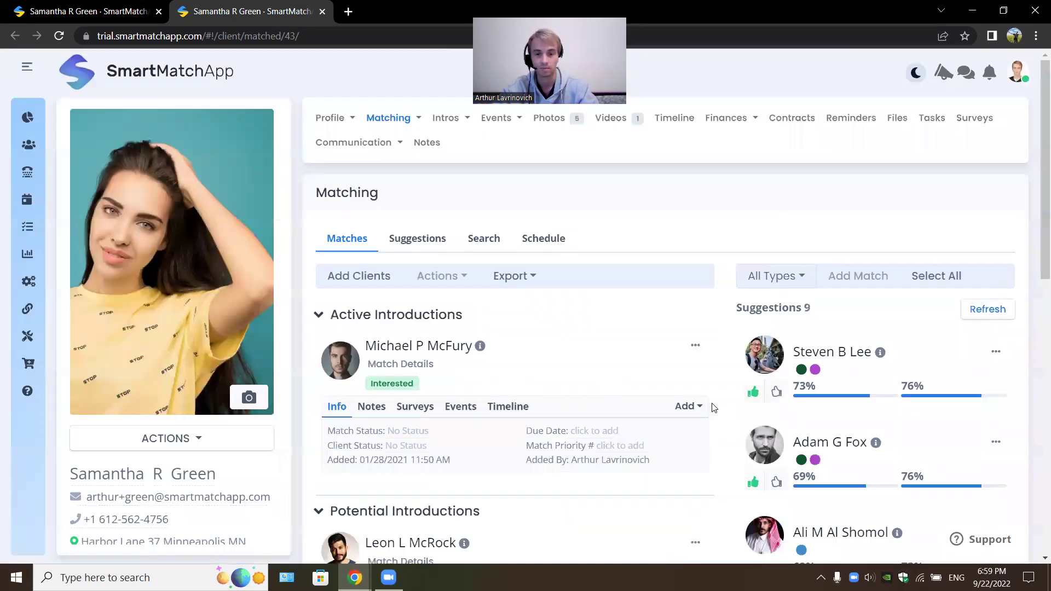
pyautogui.click(377, 407)
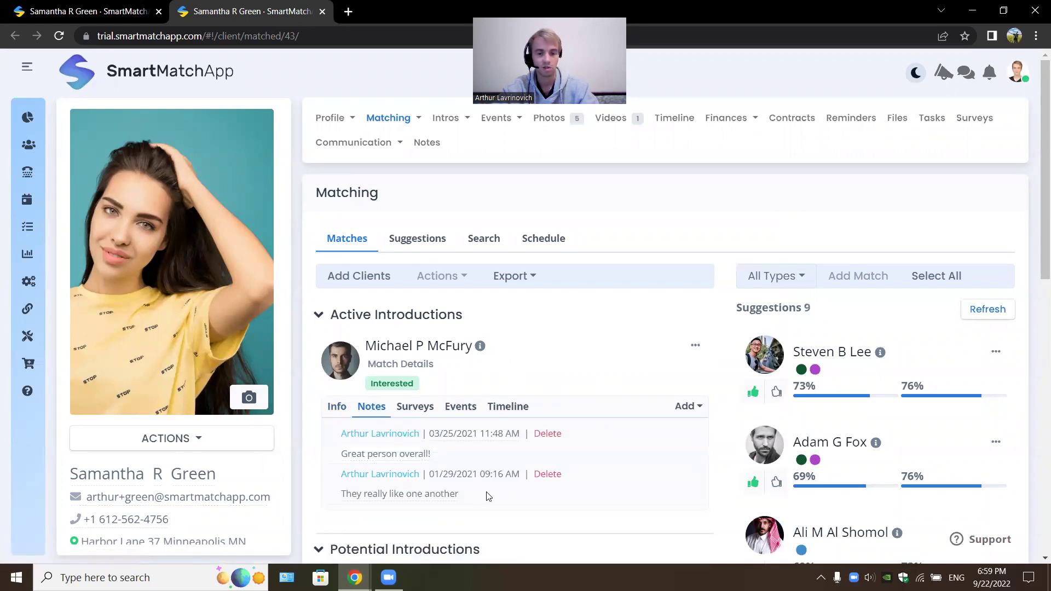
pyautogui.click(417, 407)
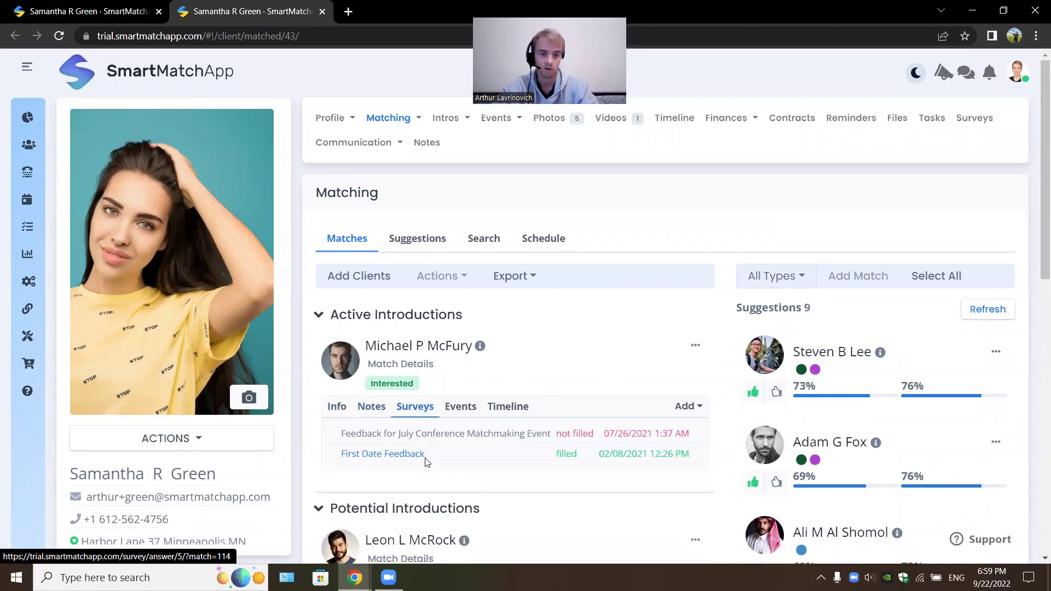
pyautogui.click(457, 406)
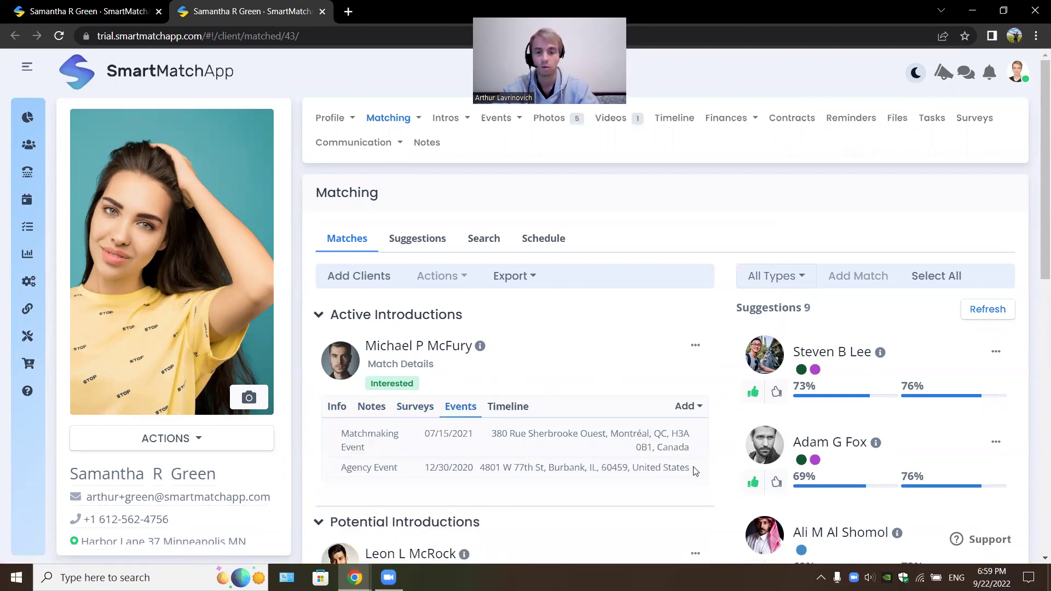
pyautogui.click(723, 130)
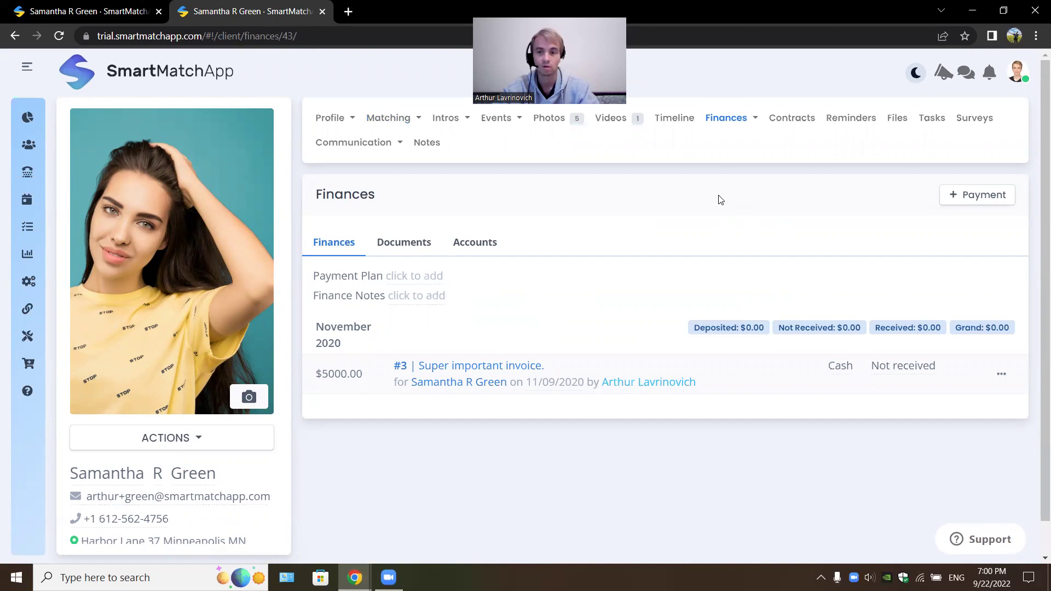
pyautogui.click(383, 118)
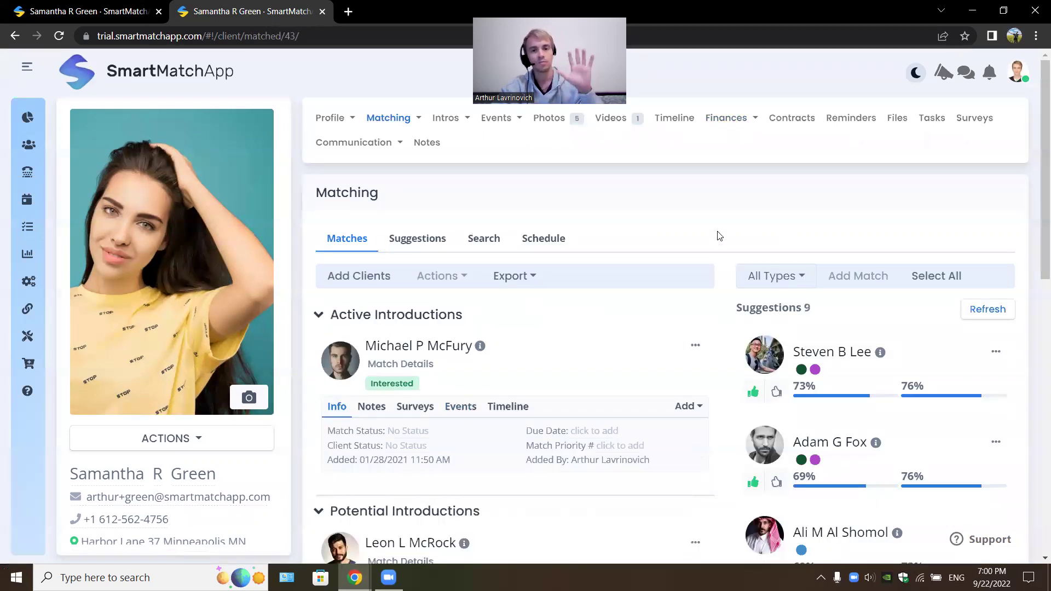
# Step: Log in as the client through the Actions list to open her member portal
pyautogui.click(236, 438)
pyautogui.scroll(-8, 183, 481)
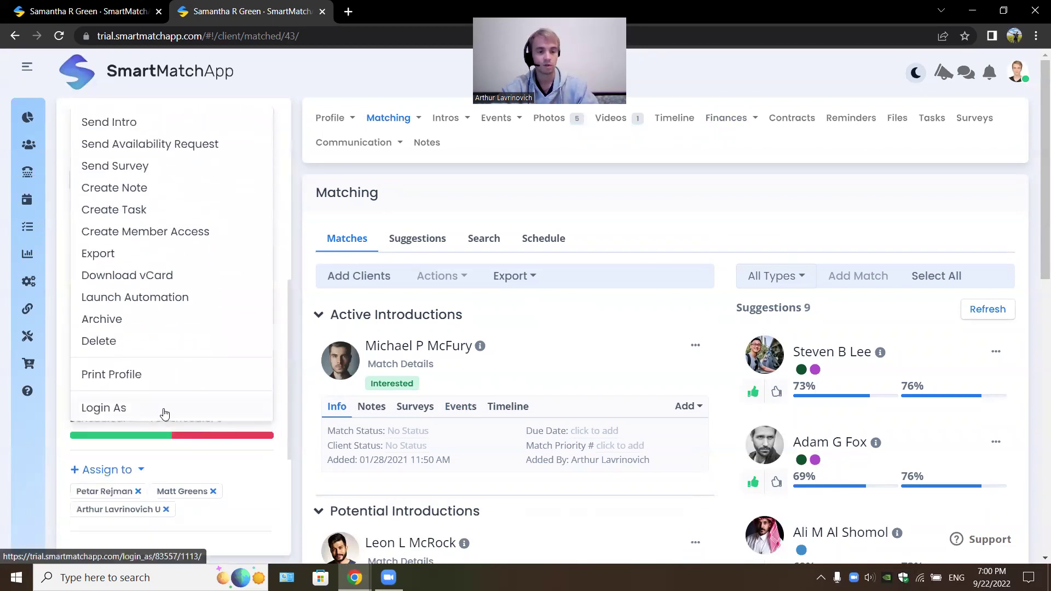
pyautogui.click(164, 413)
# Step: Open the portal's Profile page and scroll through her contact details and photos
pyautogui.moveTo(164, 406)
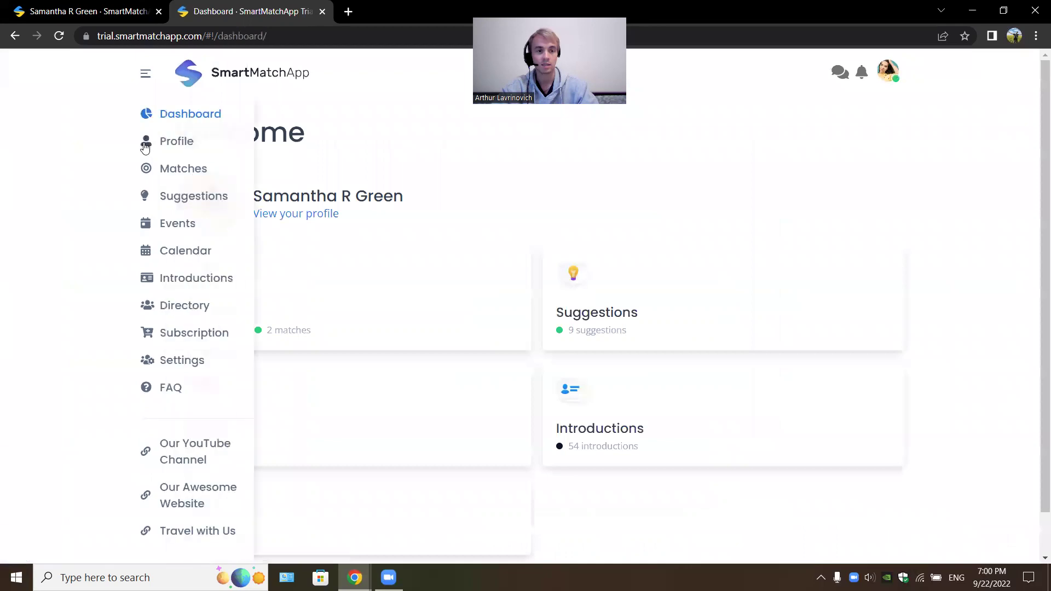
pyautogui.click(169, 143)
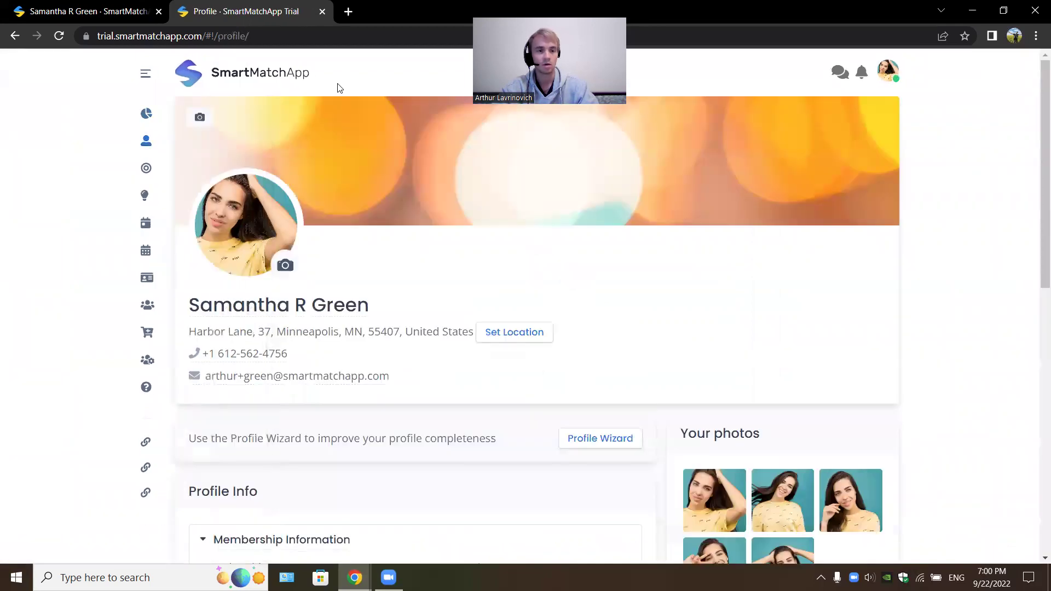
pyautogui.tripleClick(205, 76)
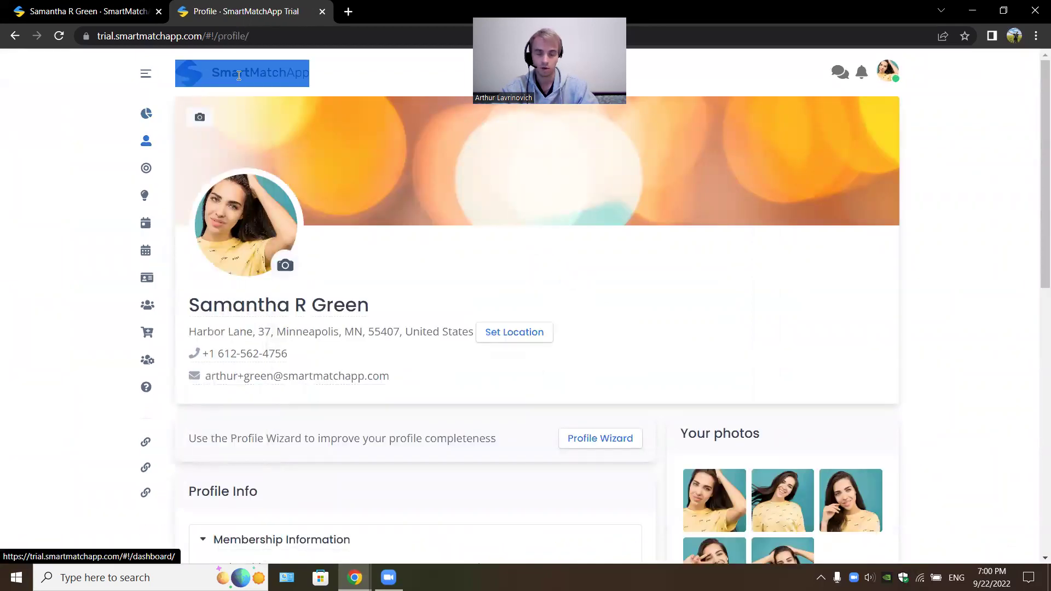
pyautogui.click(239, 75)
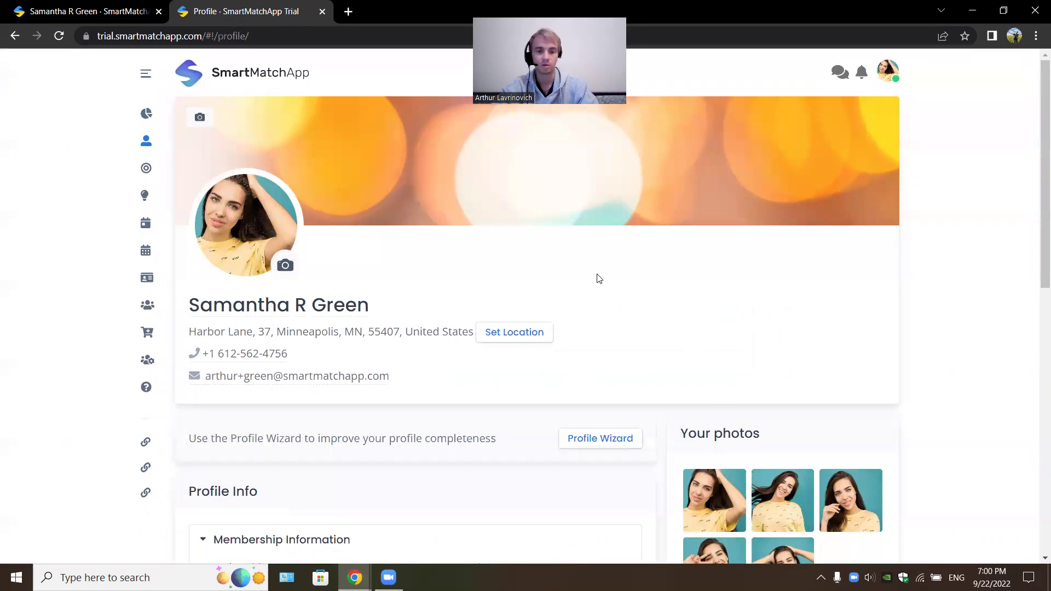
pyautogui.scroll(-5, 595, 281)
pyautogui.moveTo(226, 309); pyautogui.dragTo(267, 420)
pyautogui.scroll(-6, 265, 387)
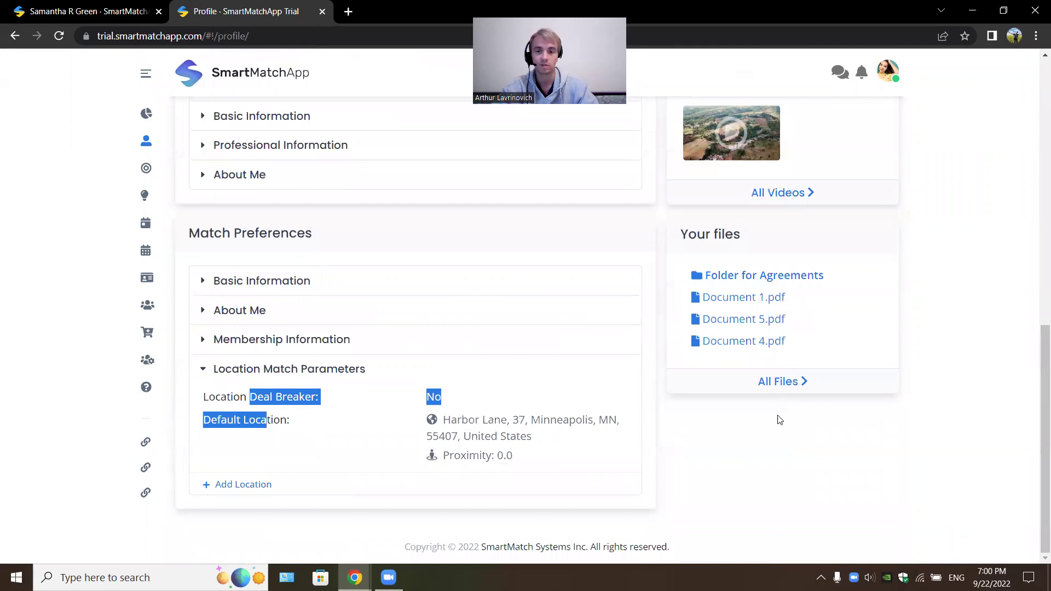
pyautogui.moveTo(779, 420); pyautogui.dragTo(732, 248)
pyautogui.scroll(7, 757, 314)
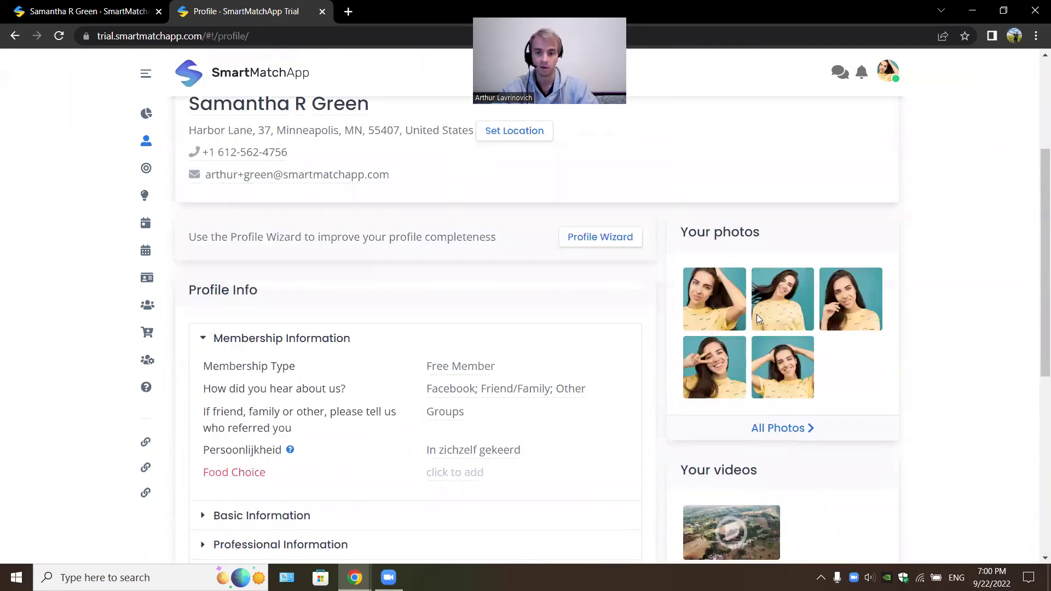
pyautogui.scroll(4, 744, 315)
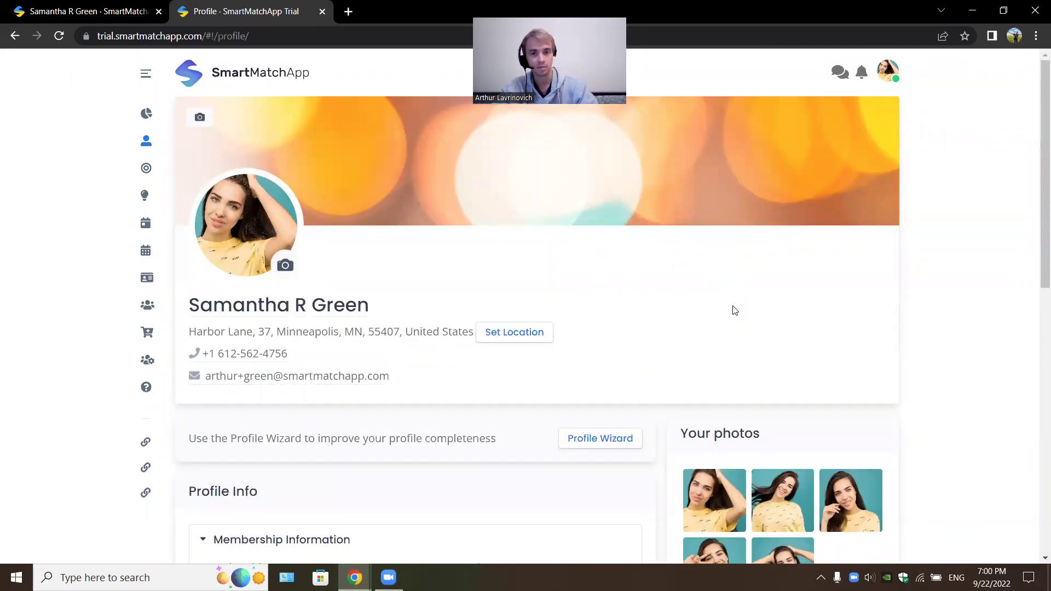
pyautogui.hotkey('ctrl', 'shift', 'i')
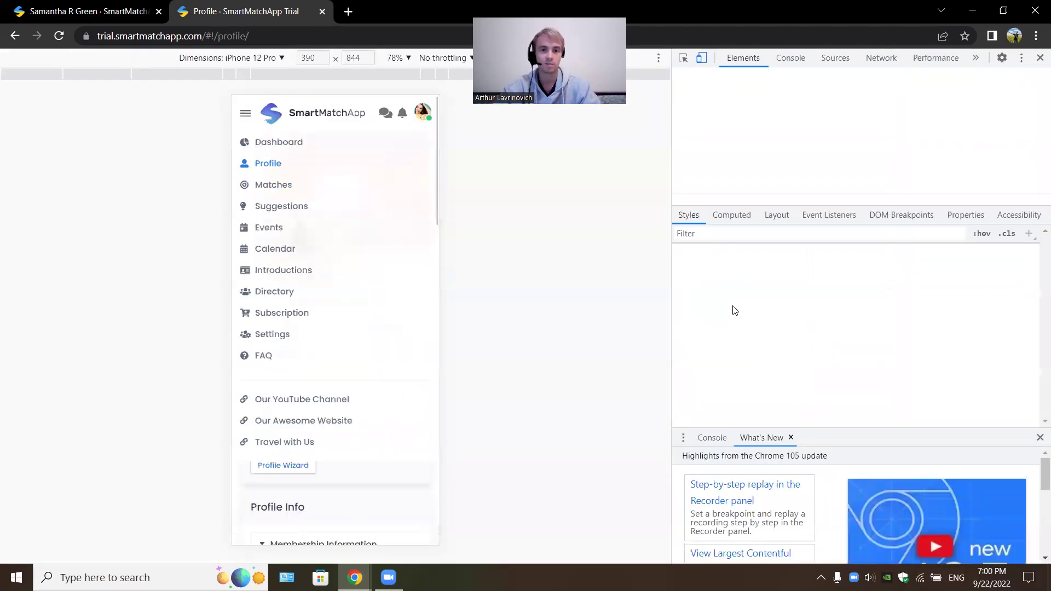
pyautogui.click(250, 111)
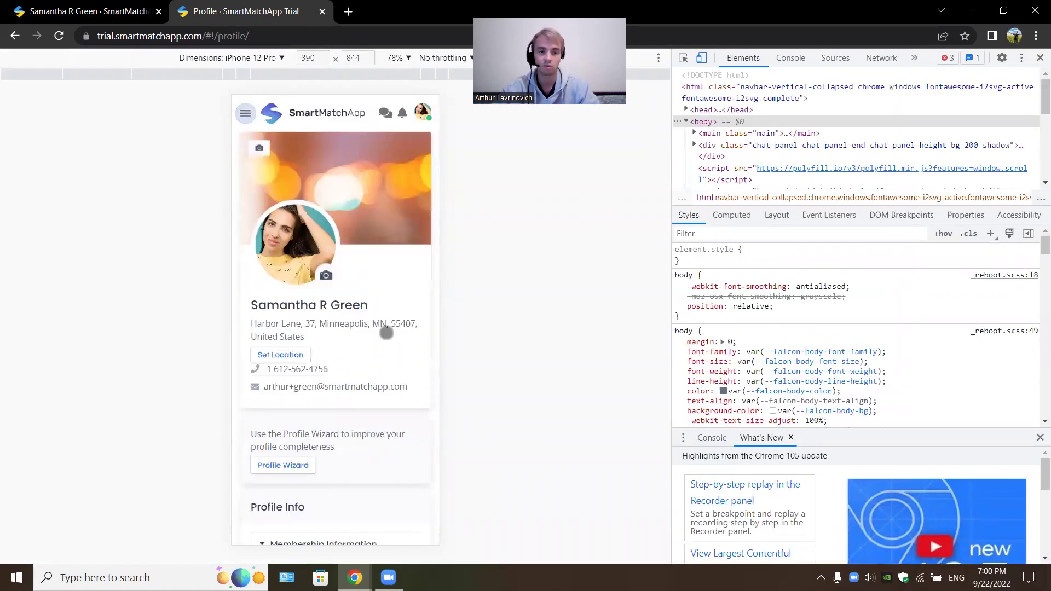
pyautogui.scroll(-8, 381, 438)
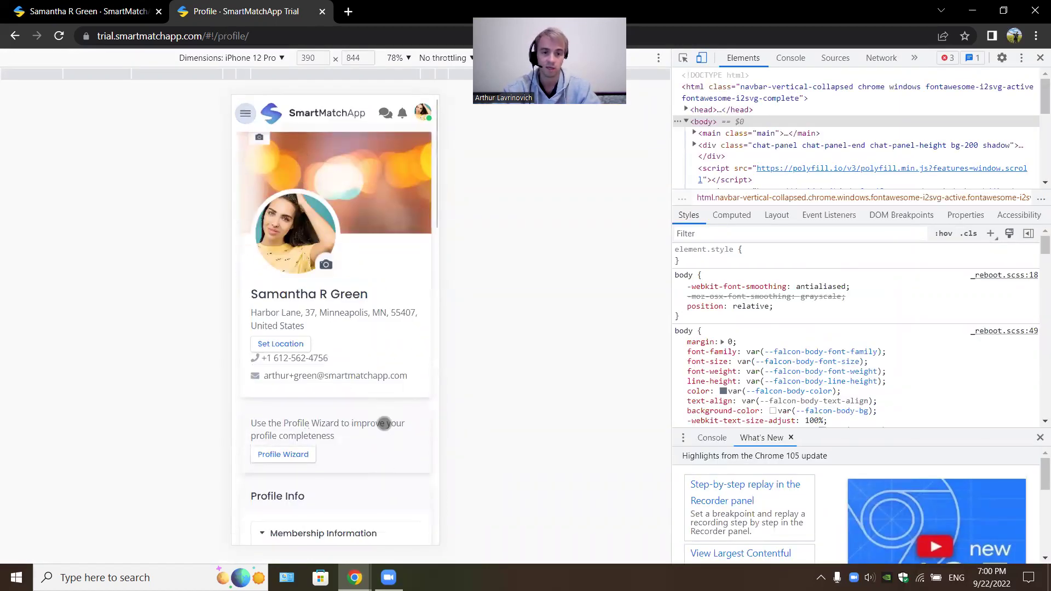
pyautogui.scroll(-12, 405, 323)
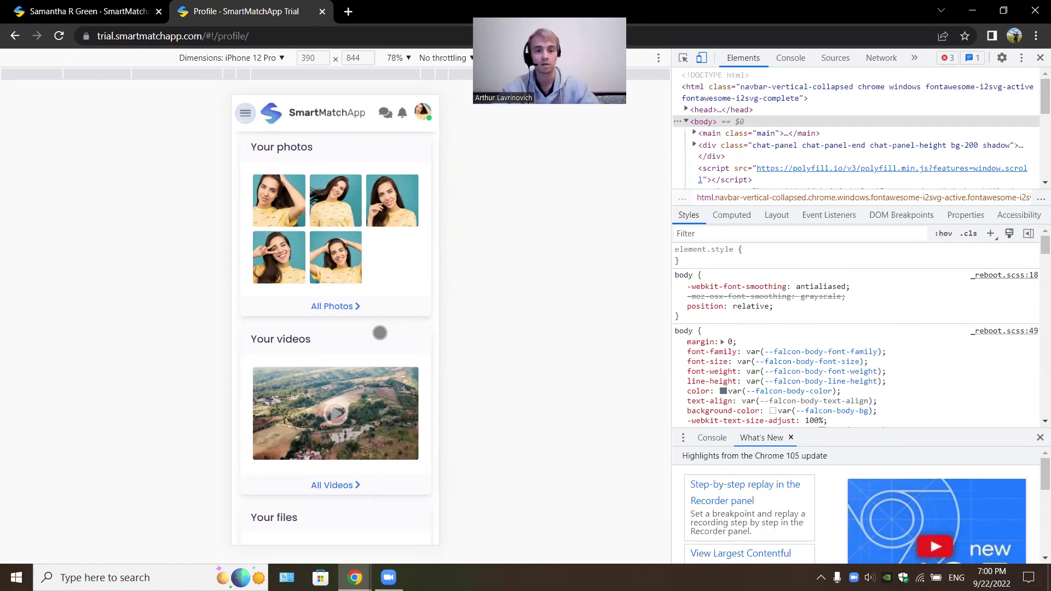
# Step: Close the developer tools and open the client's nine suggested matches, highlighting the last six
pyautogui.click(1040, 57)
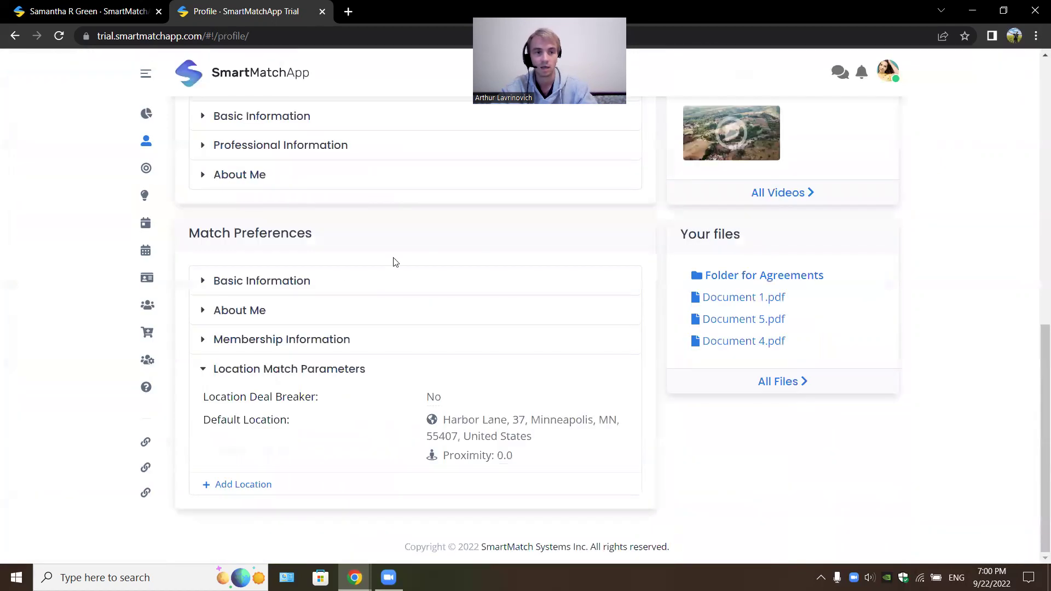
pyautogui.scroll(10, 393, 262)
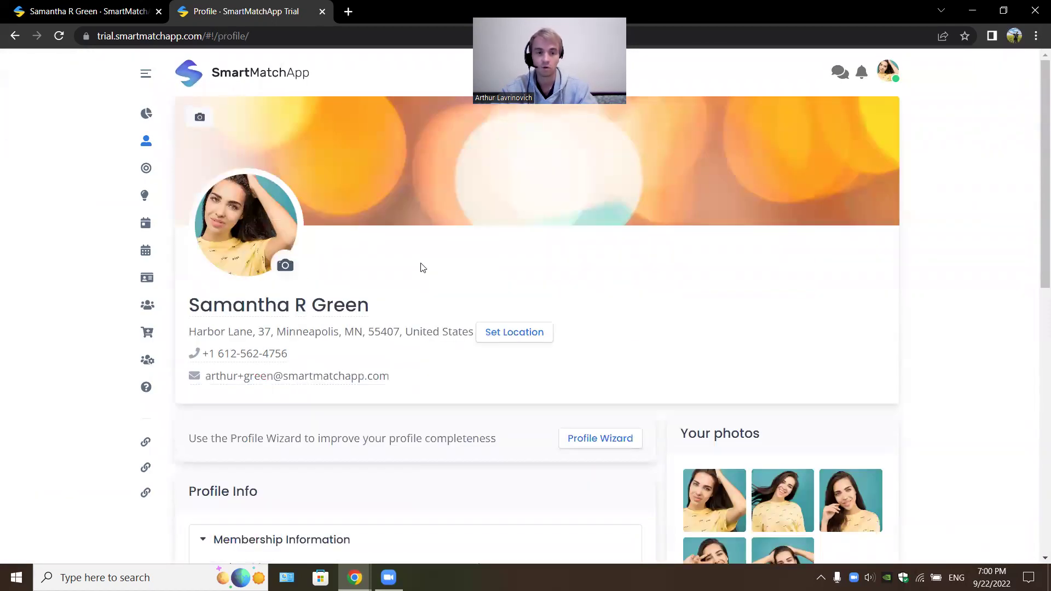
pyautogui.moveTo(181, 197)
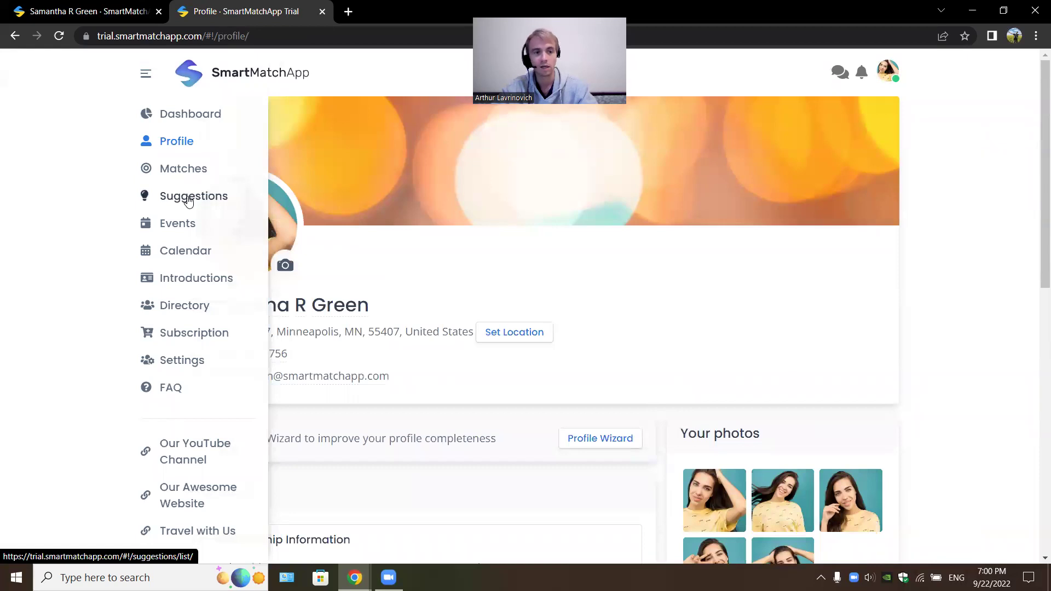
pyautogui.click(188, 200)
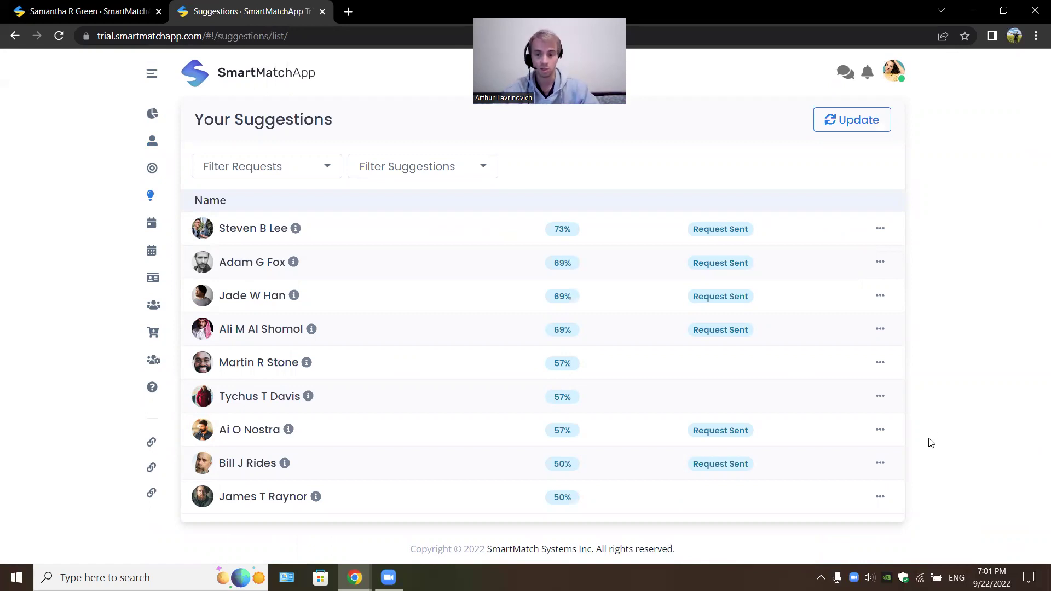
pyautogui.moveTo(896, 496); pyautogui.dragTo(201, 344)
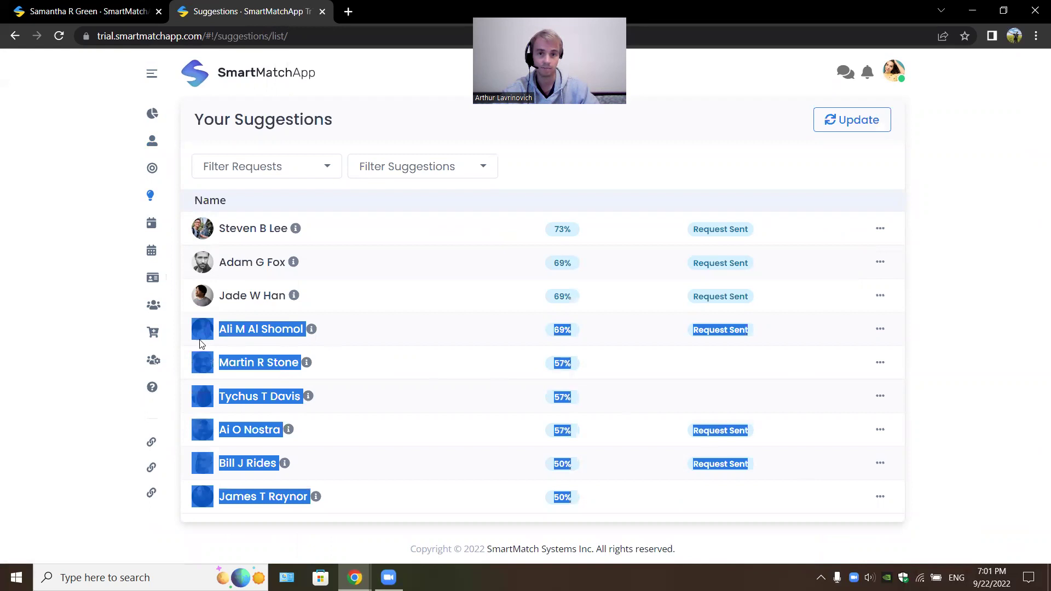
pyautogui.click(556, 171)
pyautogui.click(254, 262)
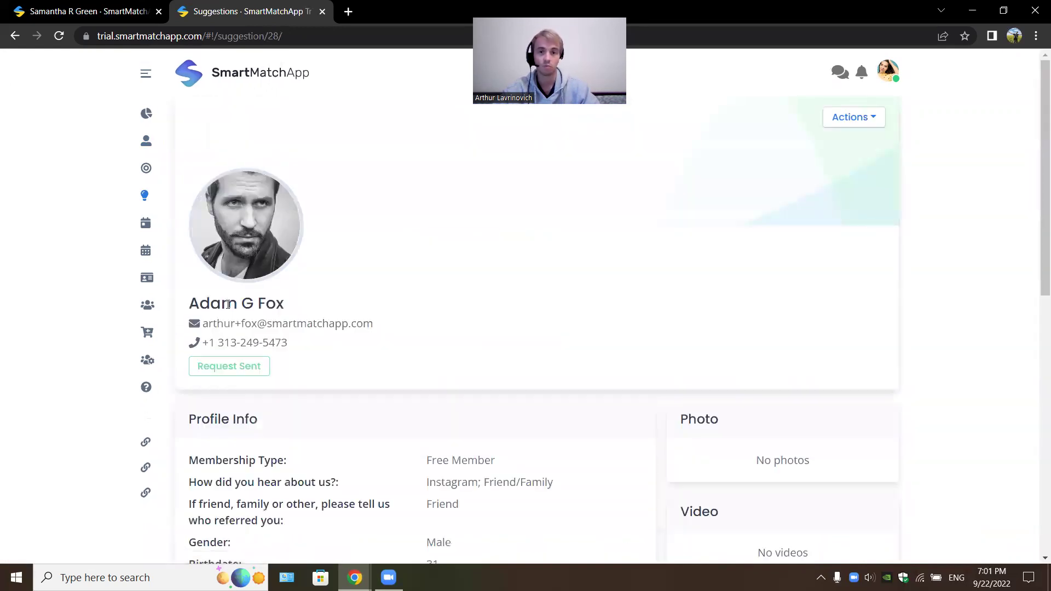
pyautogui.moveTo(228, 305); pyautogui.dragTo(284, 305)
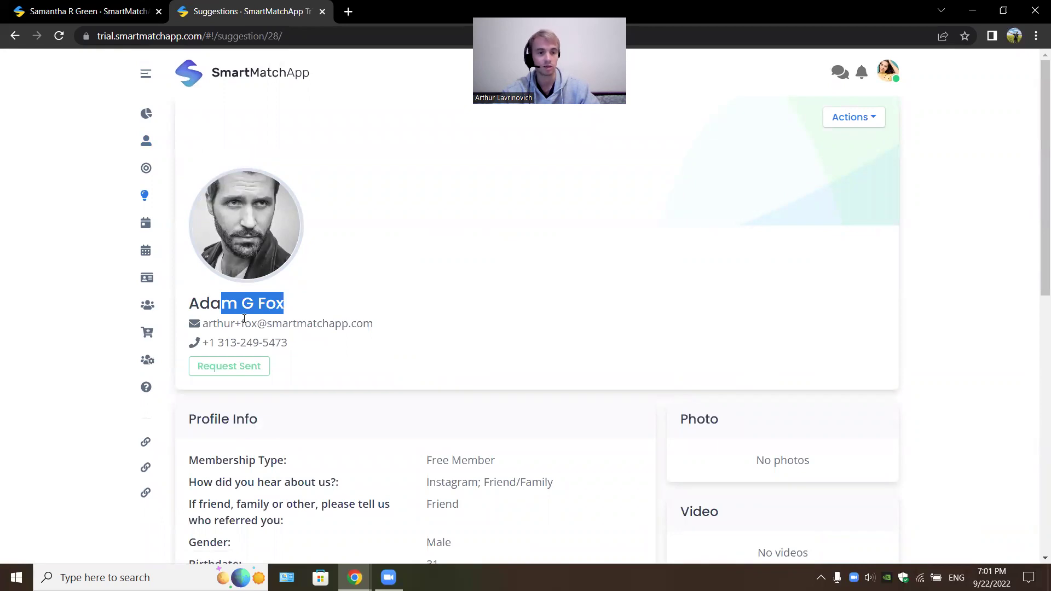
pyautogui.moveTo(221, 323); pyautogui.dragTo(275, 343)
pyautogui.scroll(-4, 211, 269)
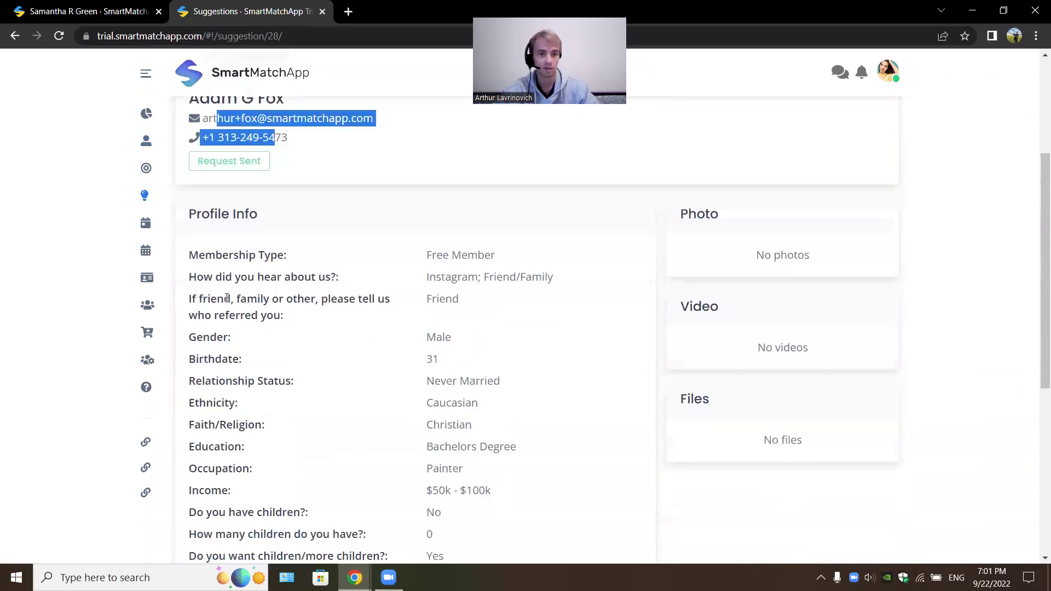
pyautogui.moveTo(203, 257)
pyautogui.mouseDown()
pyautogui.moveTo(433, 468)
pyautogui.moveTo(459, 467)
pyautogui.mouseUp()
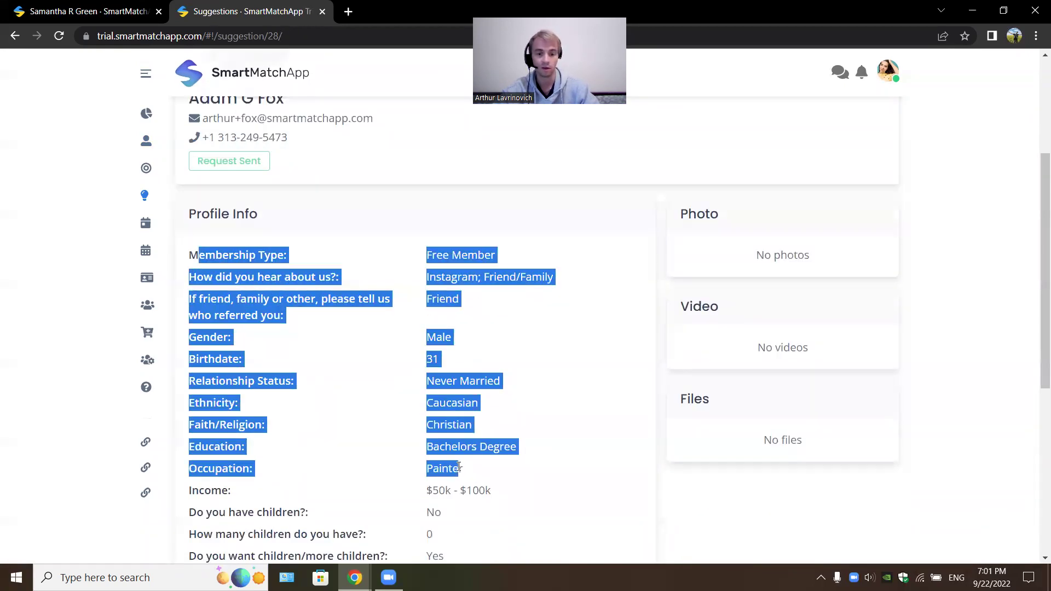
pyautogui.click(481, 463)
pyautogui.scroll(4, 392, 333)
pyautogui.moveTo(174, 205)
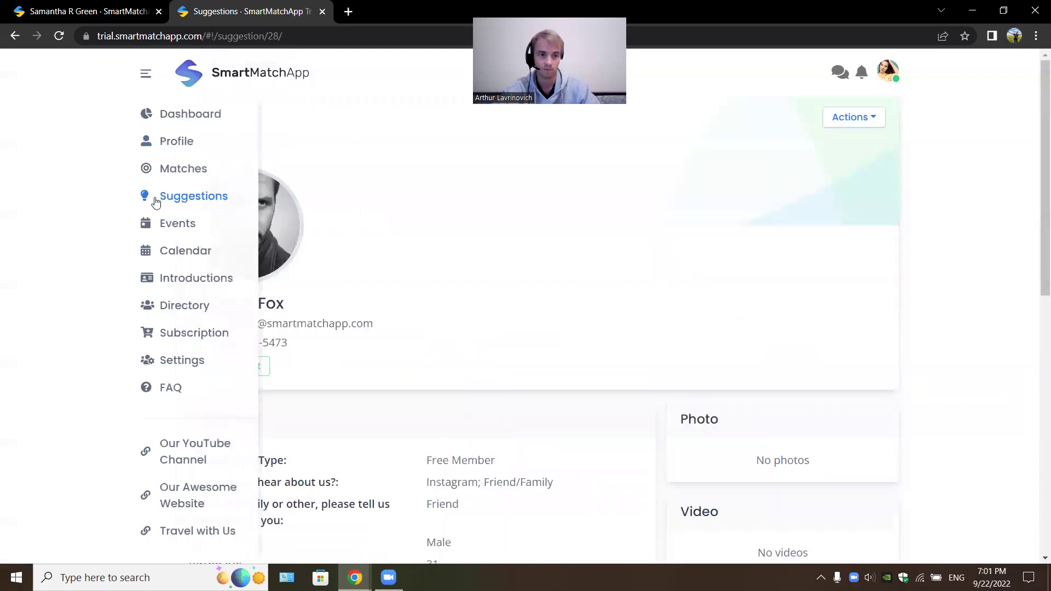
pyautogui.click(184, 197)
pyautogui.click(880, 362)
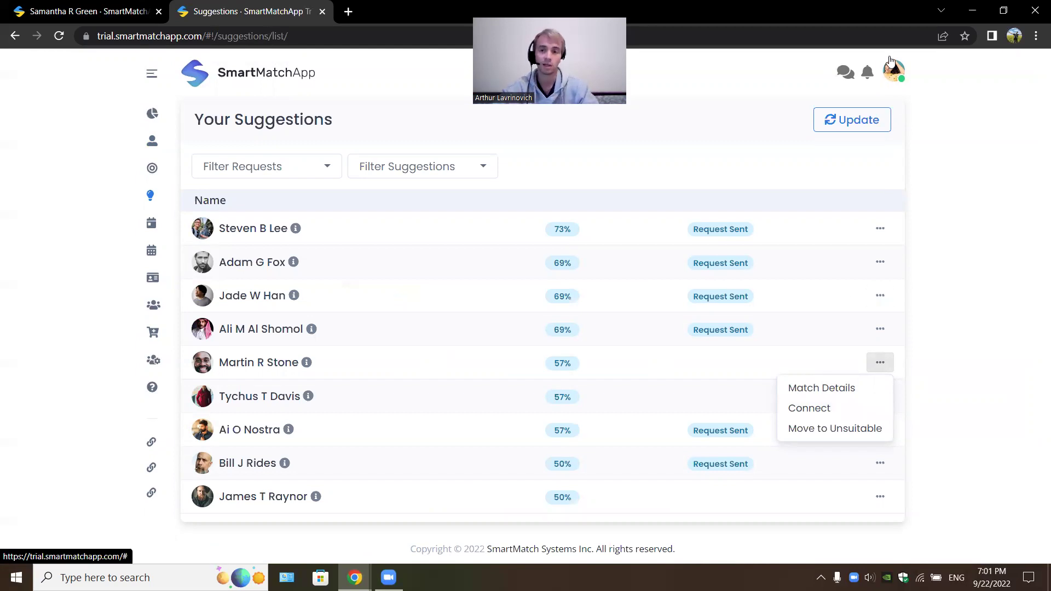
pyautogui.click(845, 73)
pyautogui.click(863, 189)
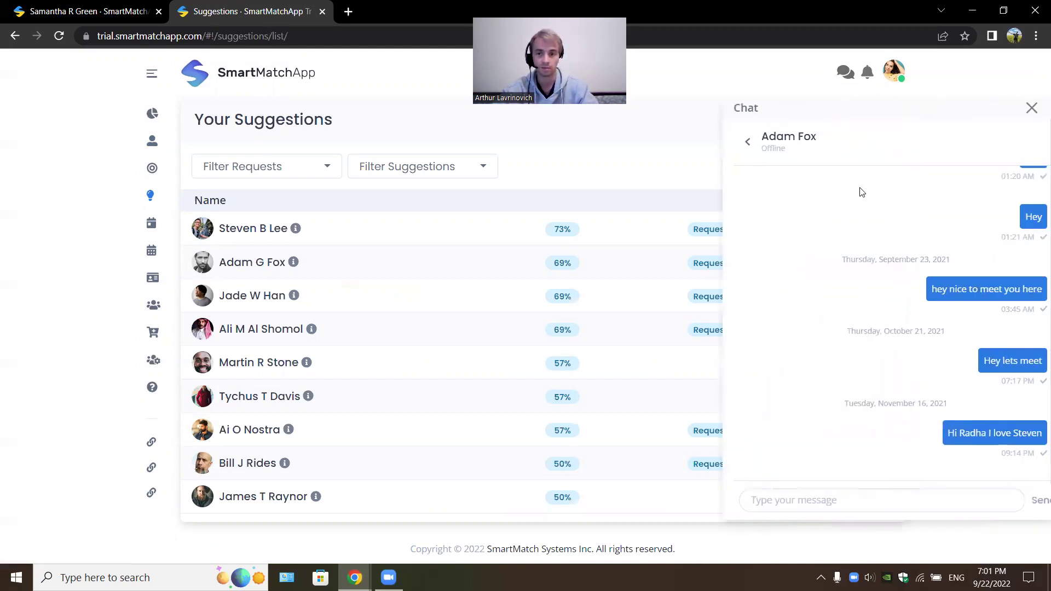
# Step: Filter the client directory to Bachelors, Graduate and J.D./M.D./PhD education levels
pyautogui.click(1031, 108)
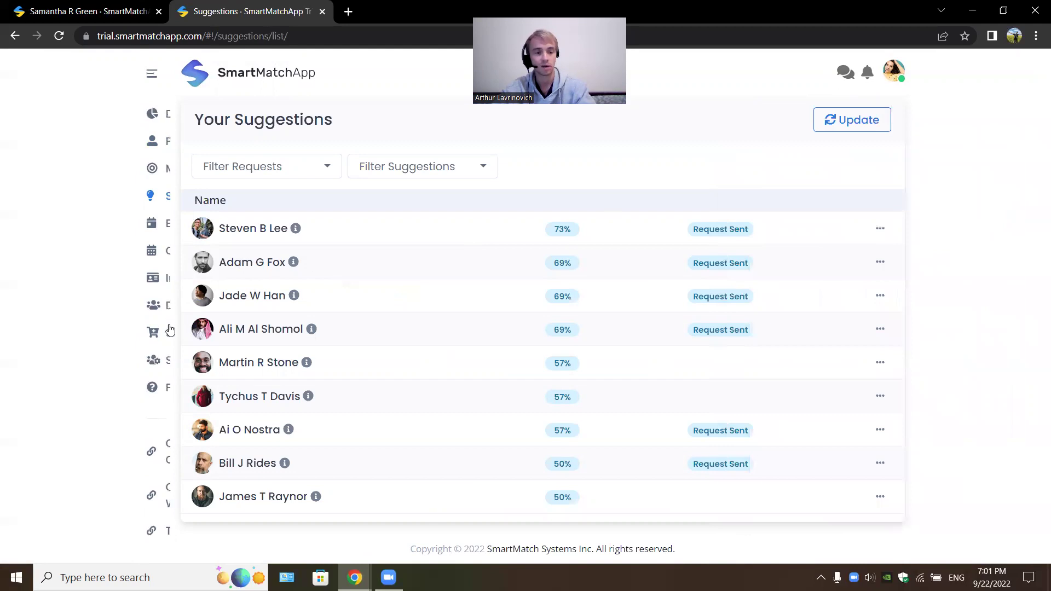
pyautogui.moveTo(204, 331)
pyautogui.click(197, 310)
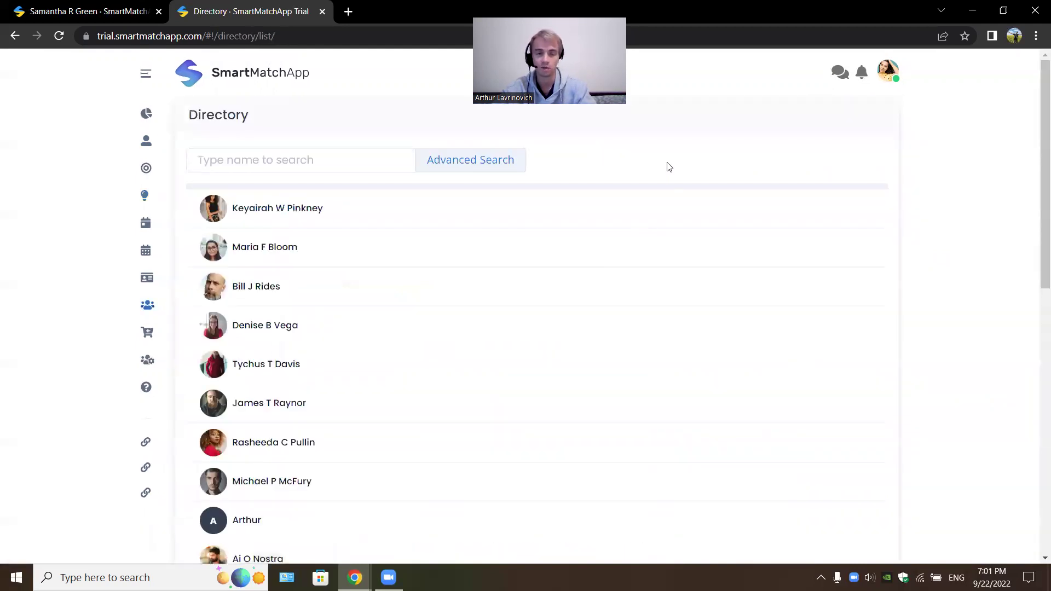
pyautogui.click(506, 164)
pyautogui.click(529, 143)
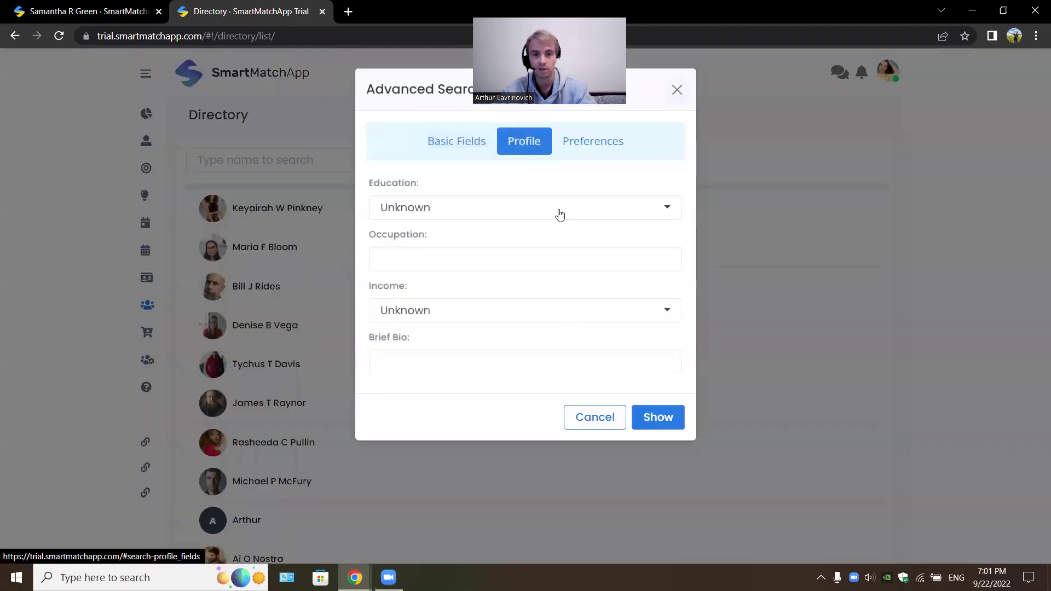
pyautogui.click(558, 213)
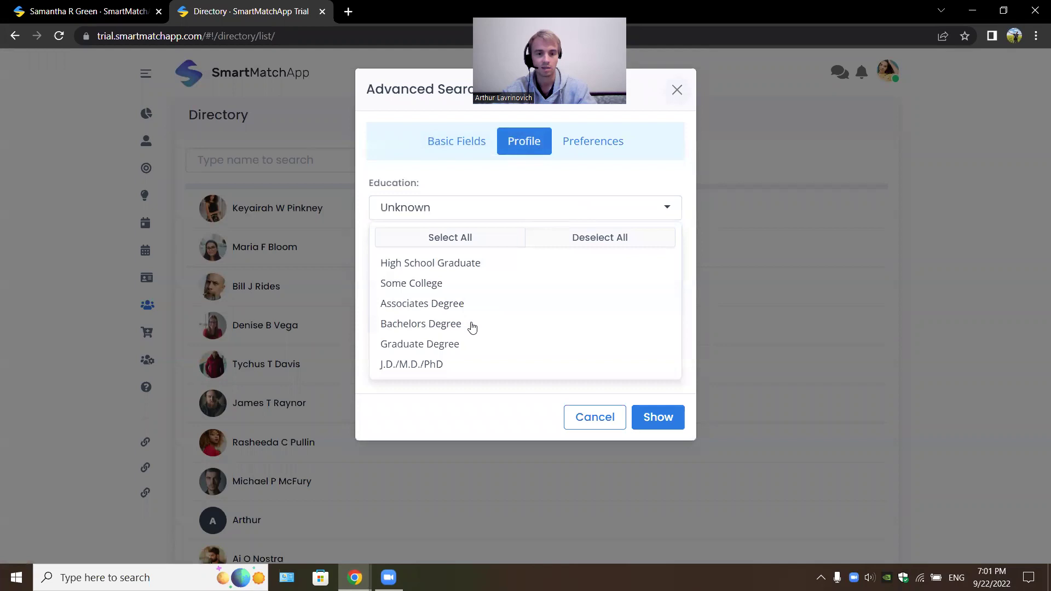
pyautogui.click(477, 329)
pyautogui.click(476, 345)
pyautogui.click(476, 366)
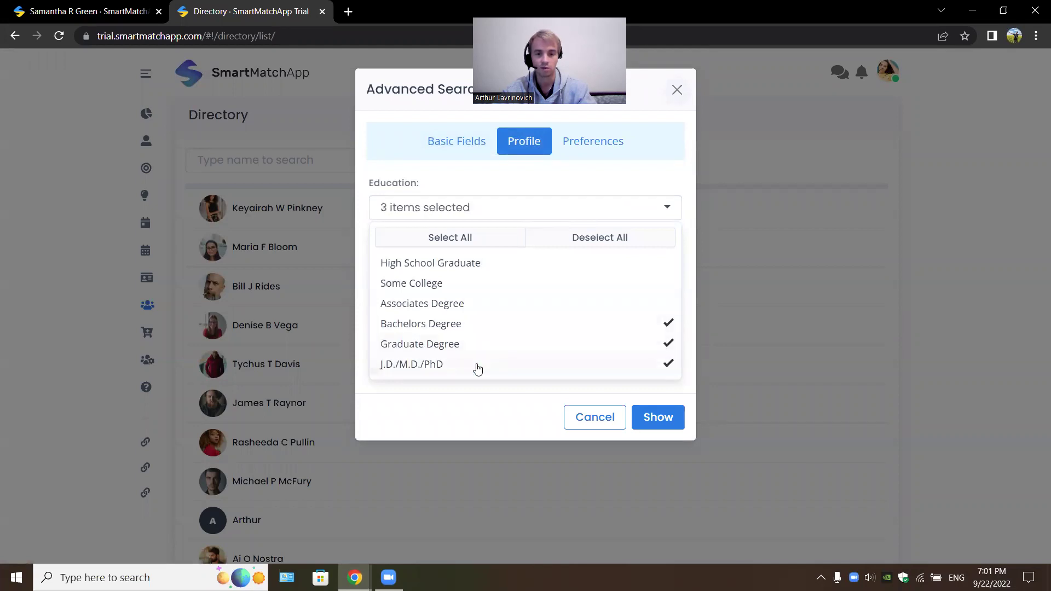
pyautogui.click(657, 418)
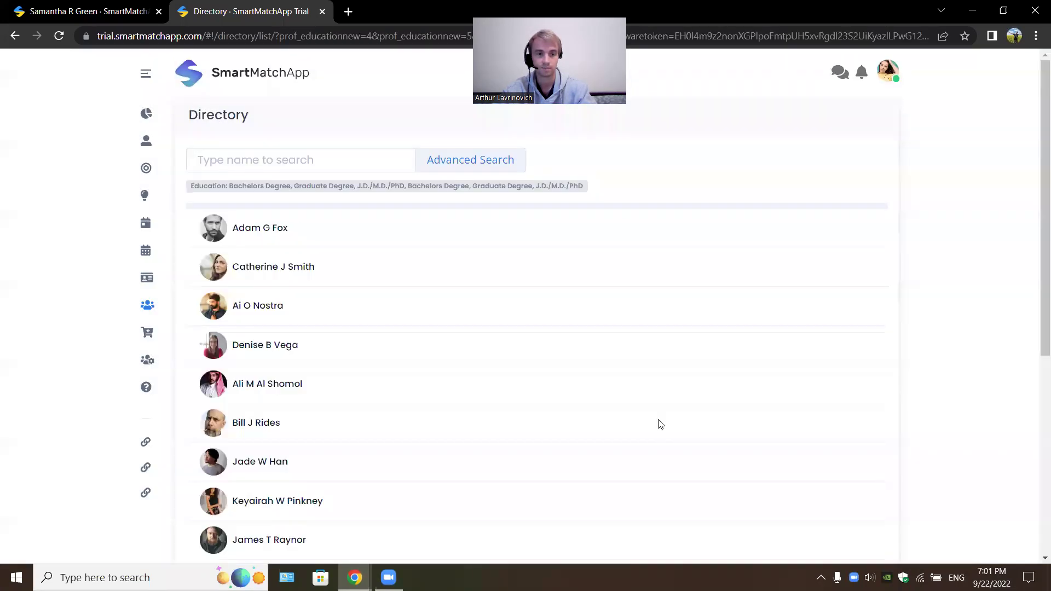
# Step: Open the first filtered client's profile and look at its list of actions
pyautogui.click(263, 229)
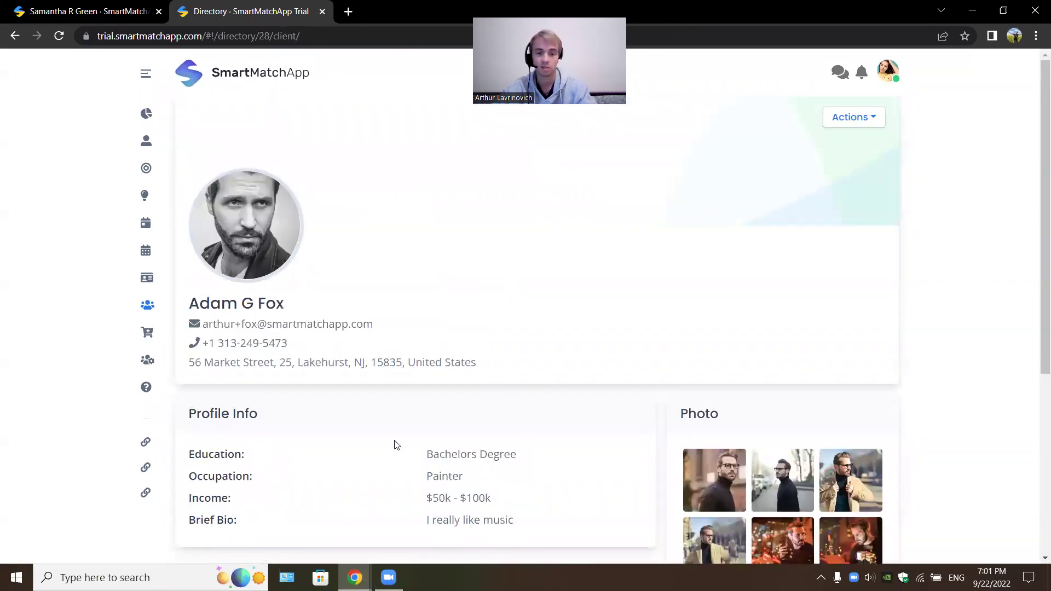
pyautogui.scroll(-2, 485, 427)
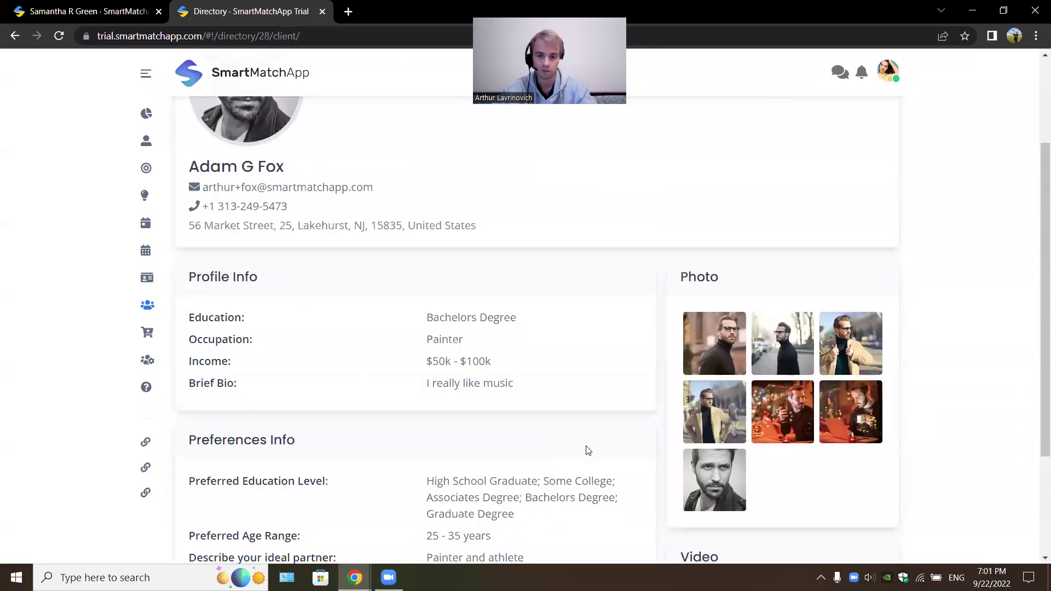
pyautogui.scroll(2, 596, 450)
pyautogui.click(855, 117)
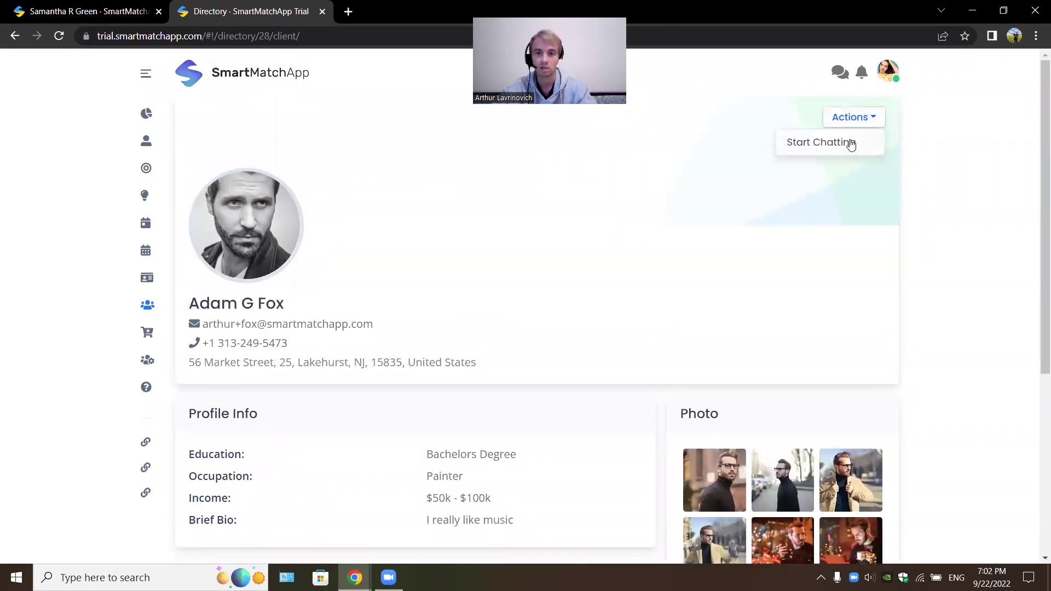
pyautogui.click(659, 308)
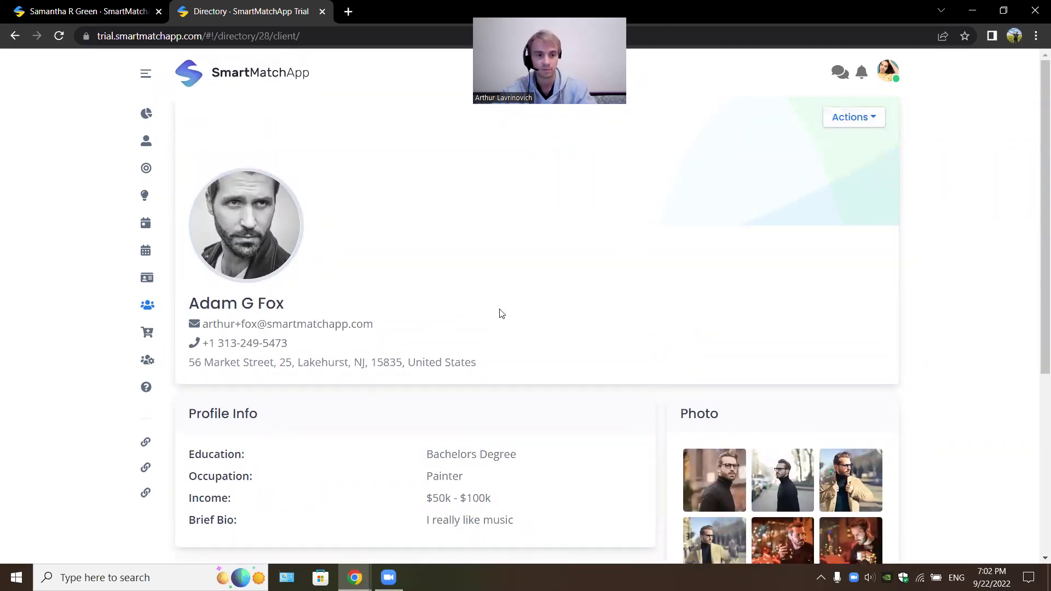
# Step: Open the Subscription page and highlight text across the Silver, Bronze and Gold plan cards
pyautogui.moveTo(160, 297)
pyautogui.click(187, 334)
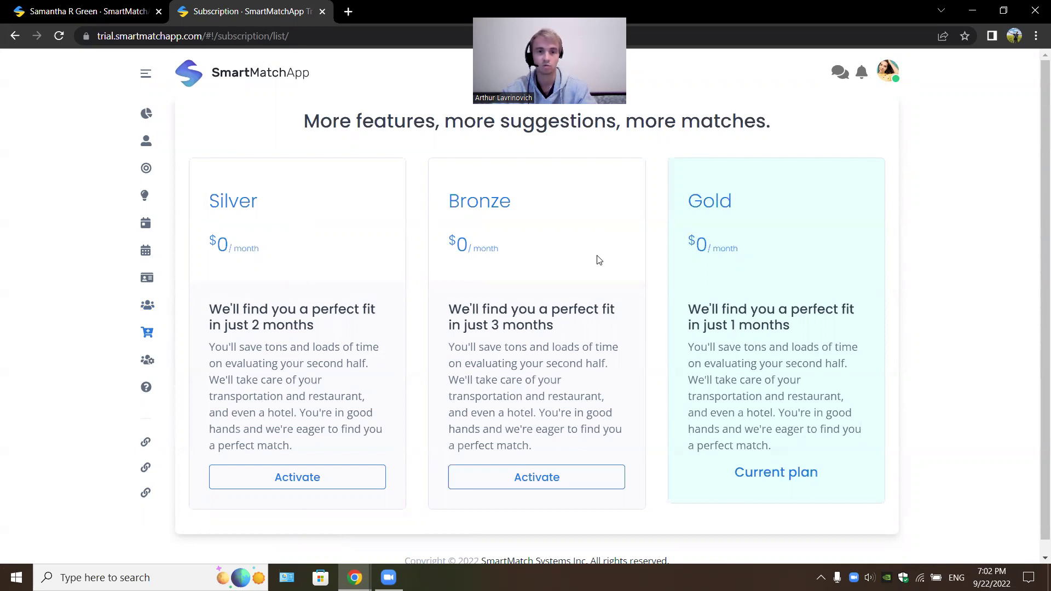
pyautogui.moveTo(740, 256); pyautogui.dragTo(713, 243)
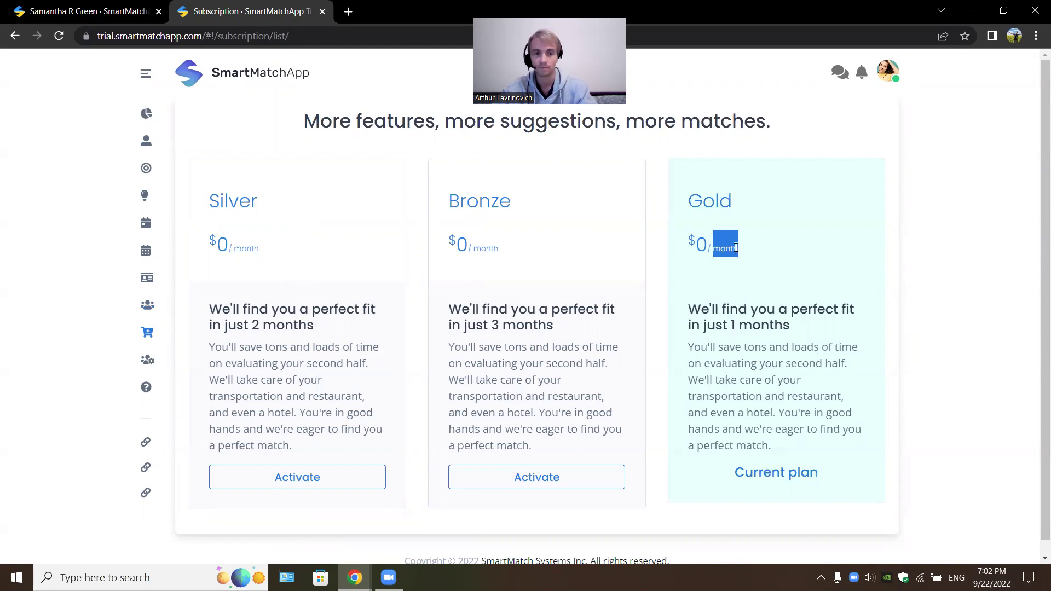
pyautogui.moveTo(228, 200); pyautogui.dragTo(757, 430)
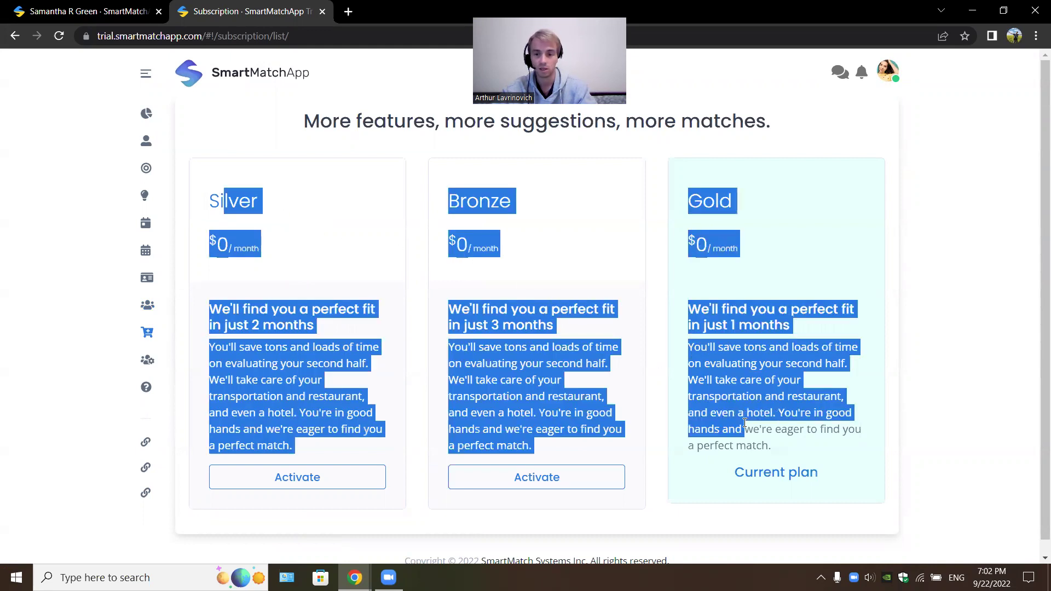
pyautogui.click(762, 431)
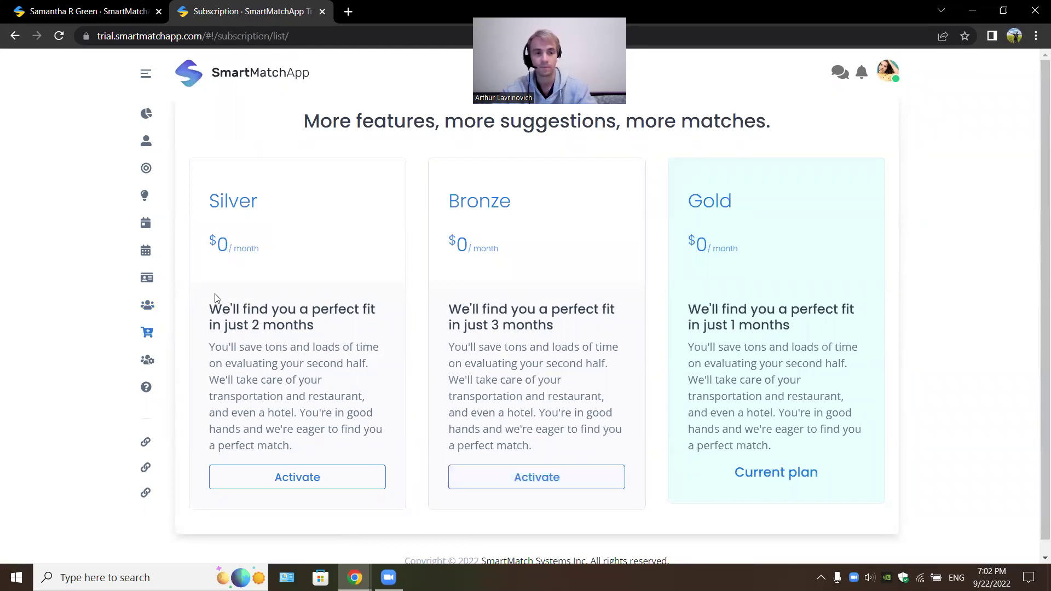
# Step: Open the July Conference Matchmaking Event's participants and view the first participant's matching topics
pyautogui.click(177, 226)
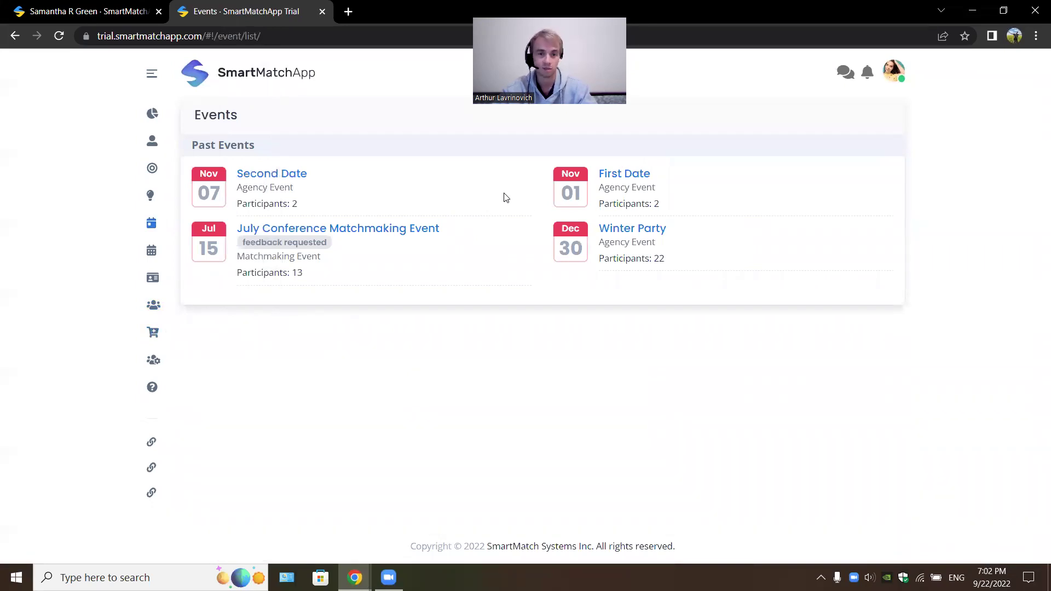
pyautogui.click(422, 235)
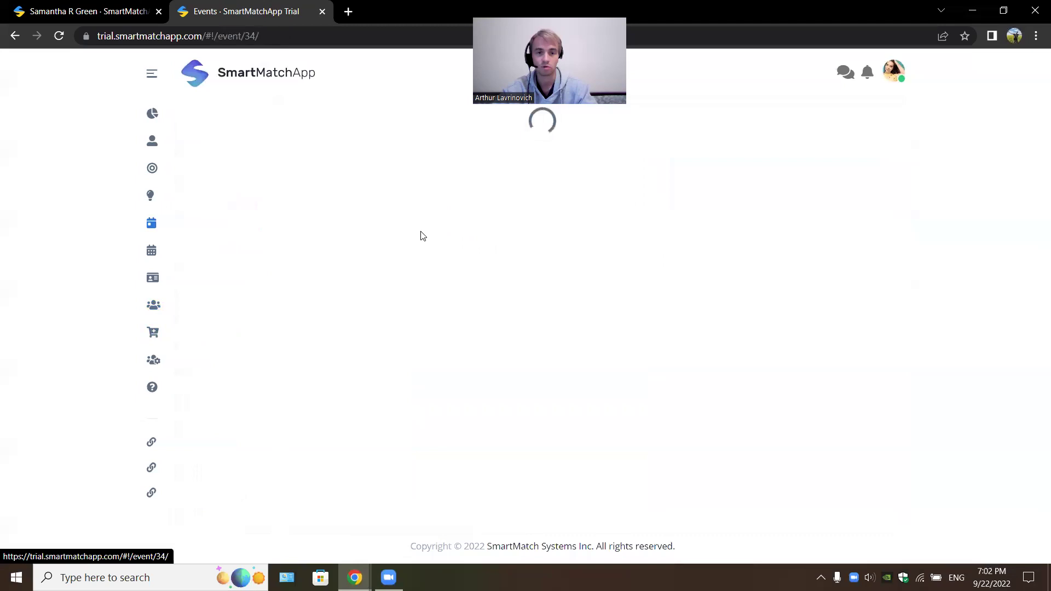
pyautogui.scroll(-2, 663, 355)
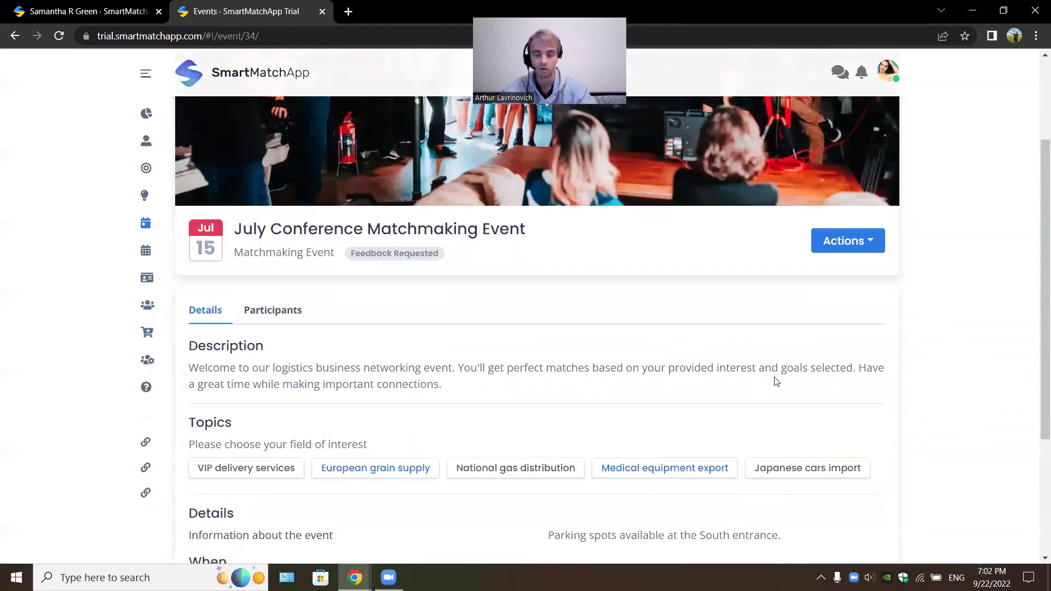
pyautogui.scroll(-1, 831, 333)
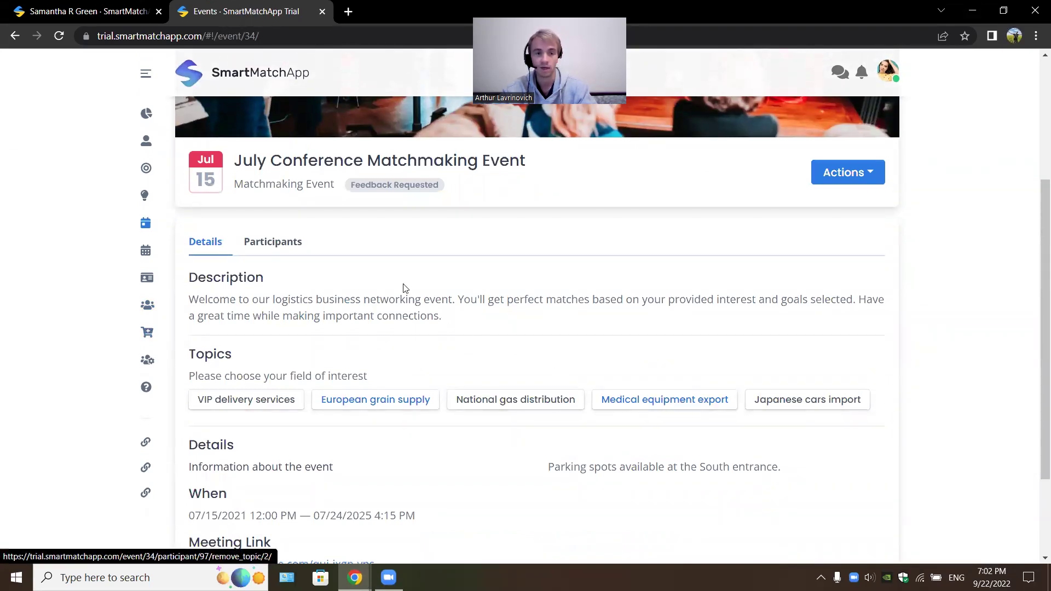
pyautogui.click(285, 248)
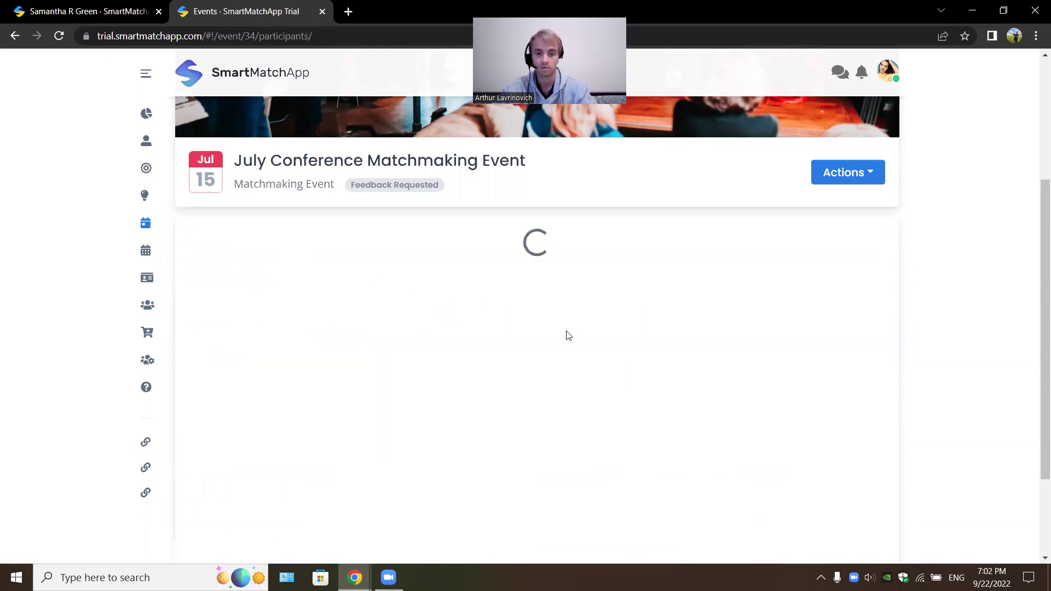
pyautogui.scroll(-1, 622, 355)
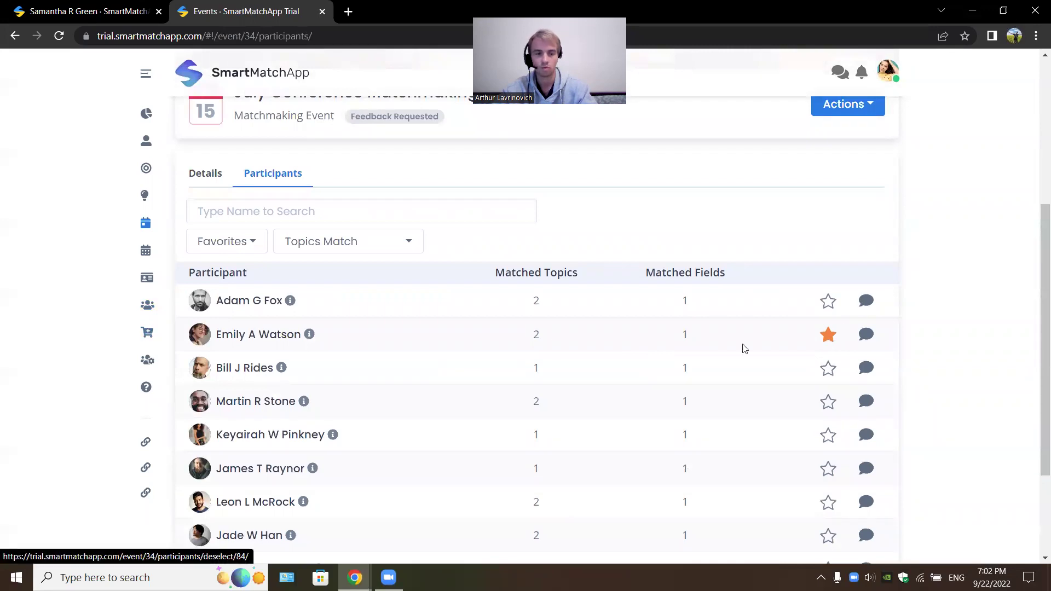
pyautogui.click(265, 302)
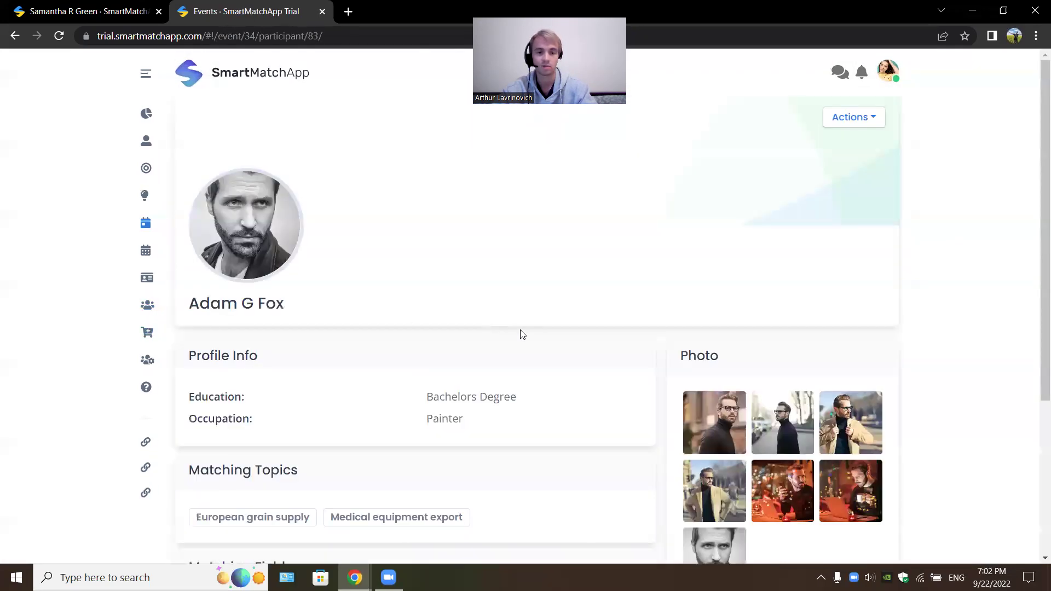
pyautogui.scroll(-3, 561, 343)
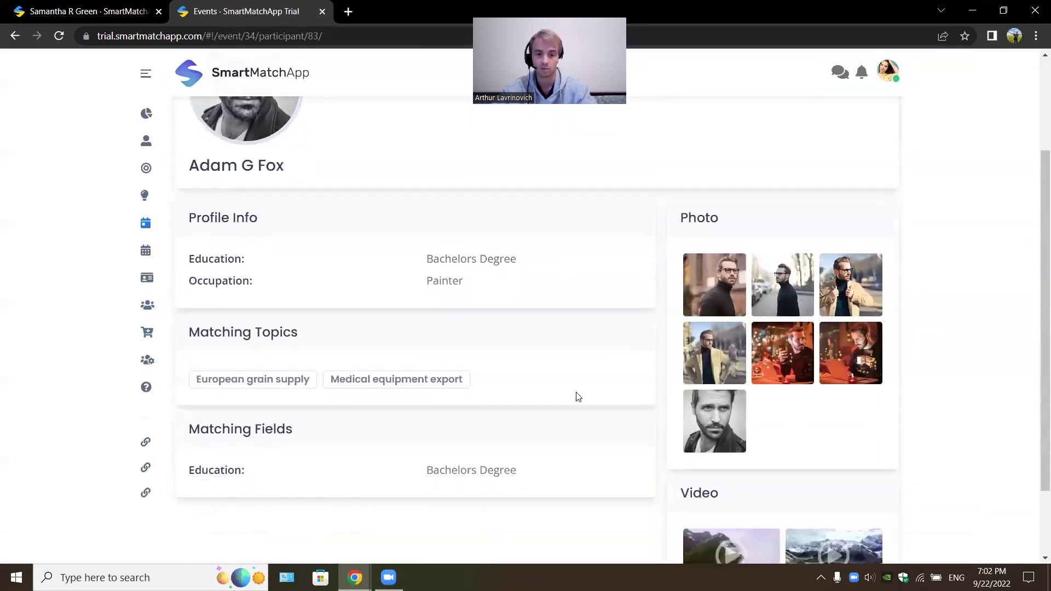
pyautogui.scroll(3, 553, 356)
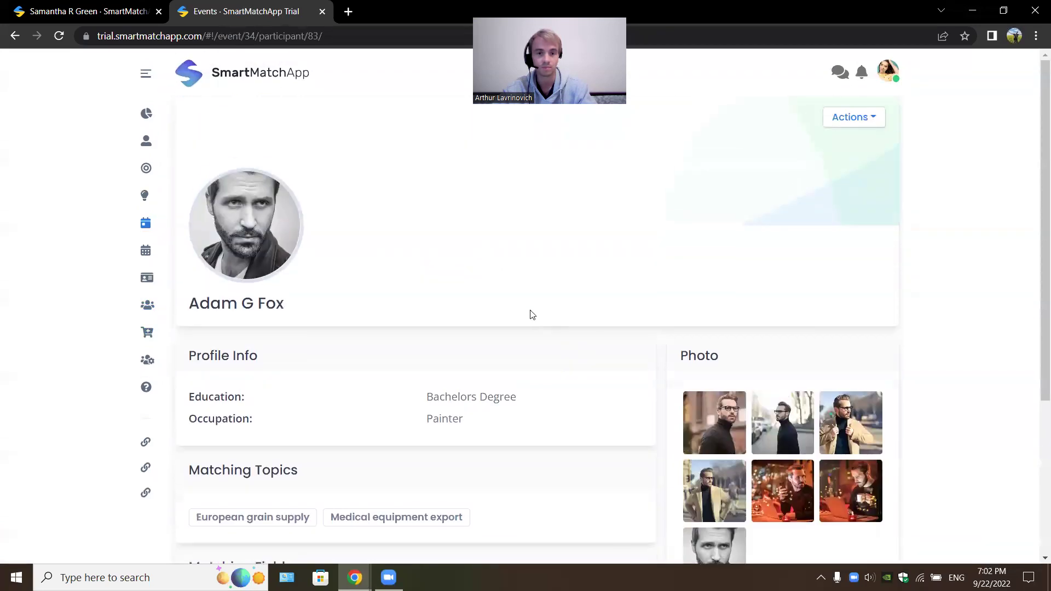
# Step: Show your own profile with the sidebar collapsed and the first chat conversation open
pyautogui.click(162, 141)
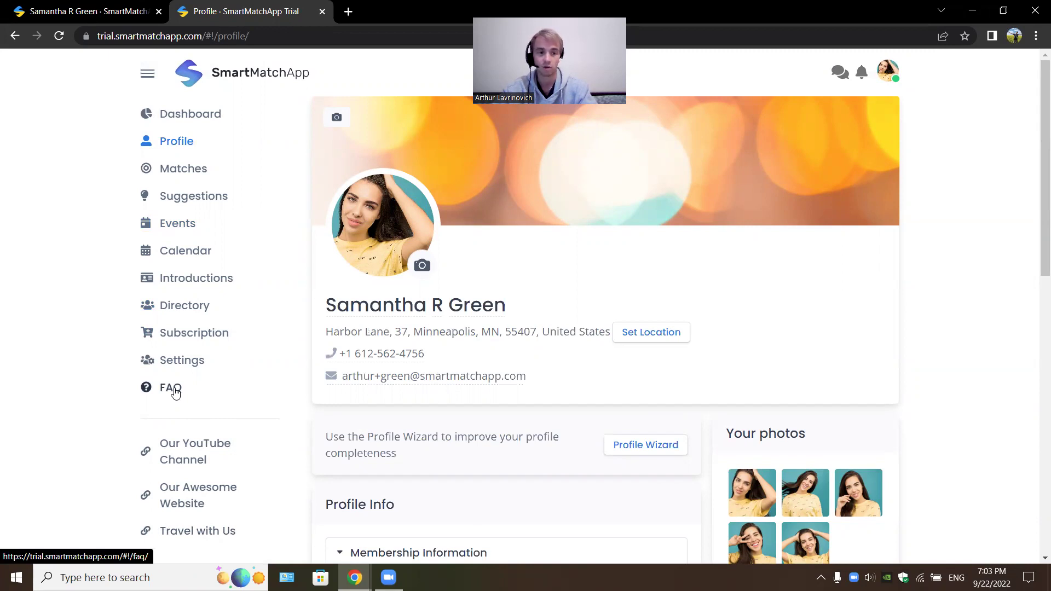
pyautogui.click(147, 73)
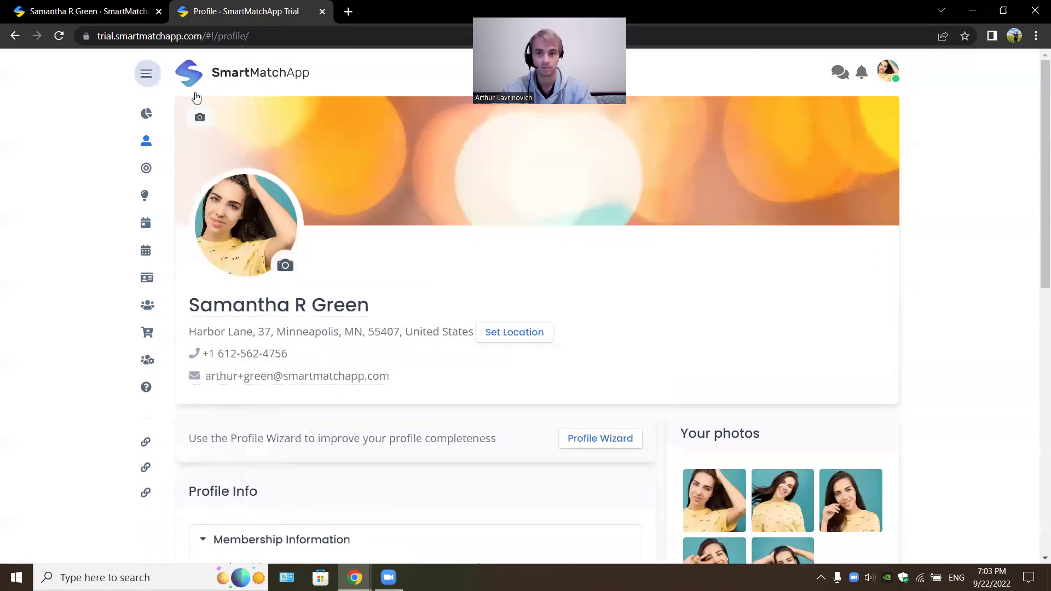
pyautogui.click(850, 70)
pyautogui.click(871, 147)
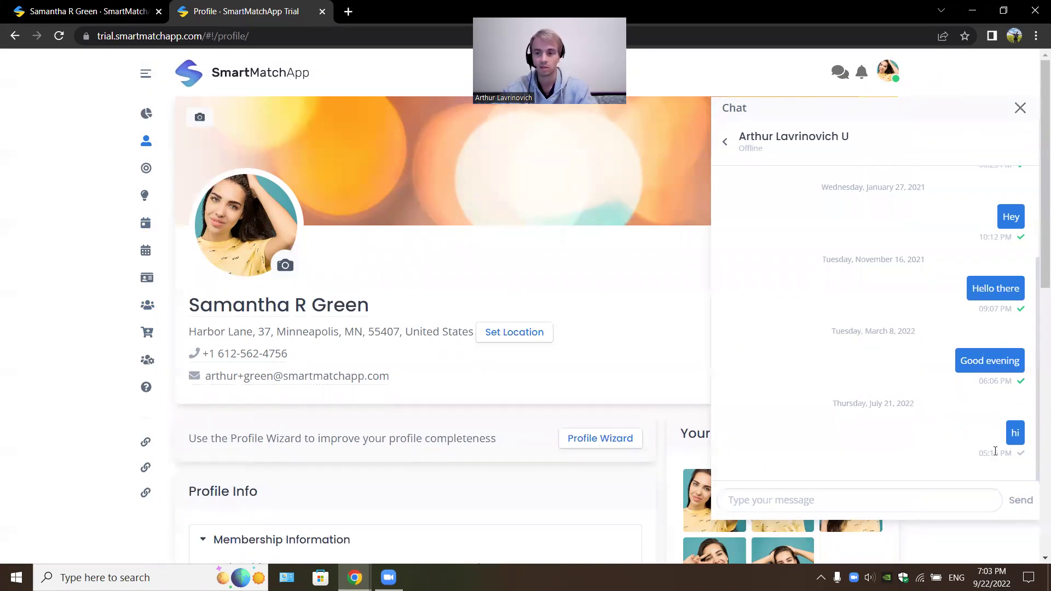
# Step: Close the chat panel and scroll through your profile's contact details and photos
pyautogui.click(1020, 109)
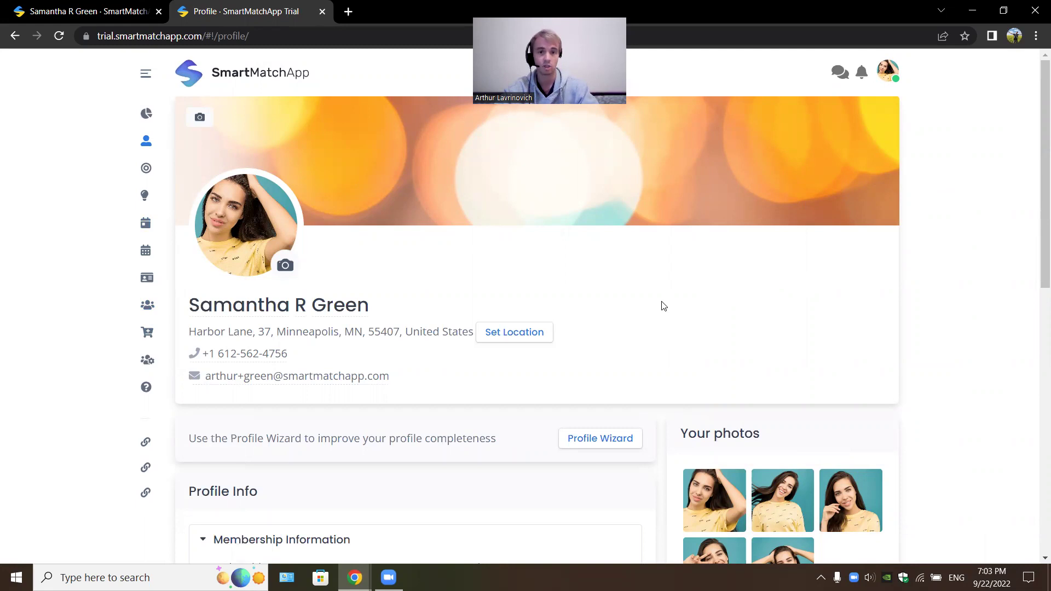
pyautogui.scroll(-5, 496, 408)
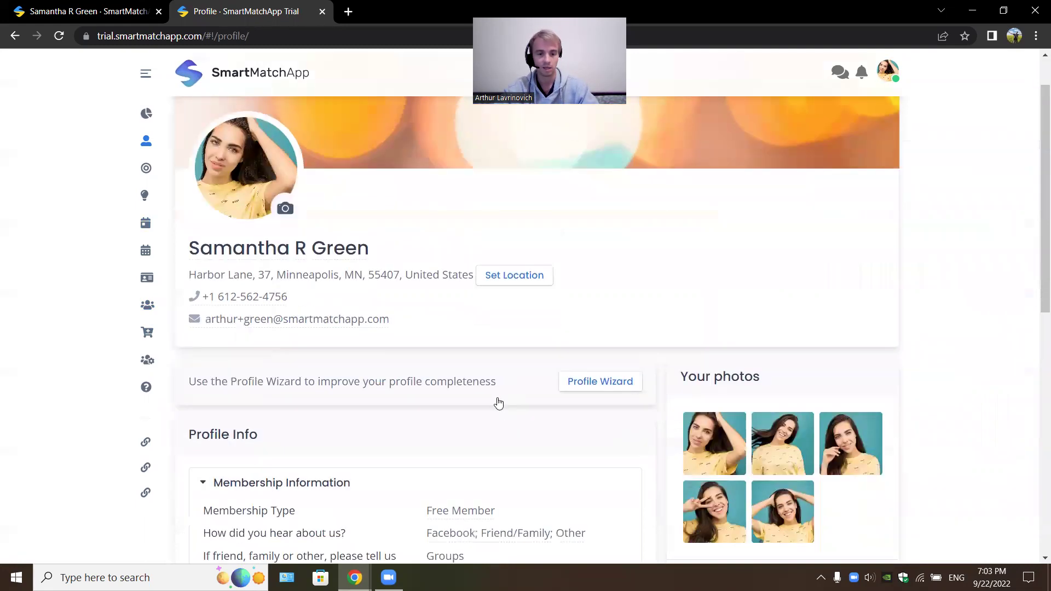
pyautogui.scroll(2, 629, 356)
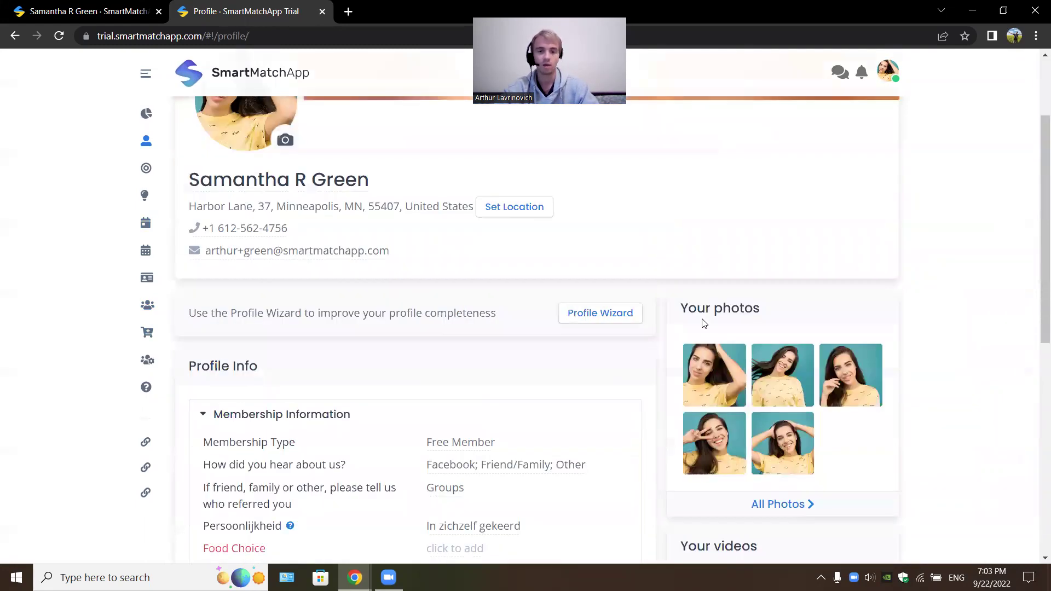
pyautogui.scroll(2, 704, 323)
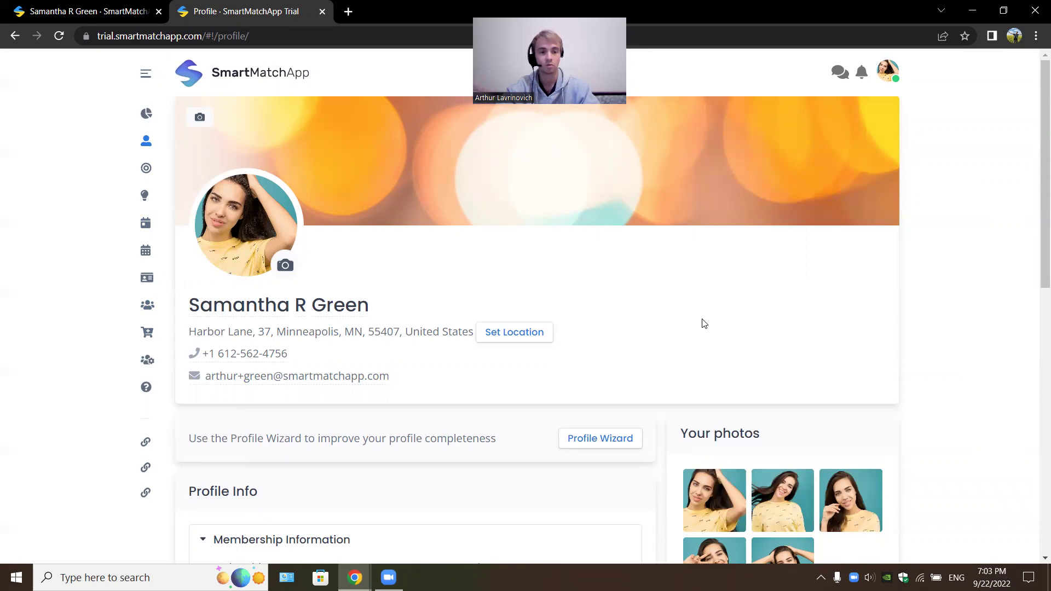
# Step: Open introduction #902's profile, respond Interested in the dialog, then close it
pyautogui.moveTo(159, 232)
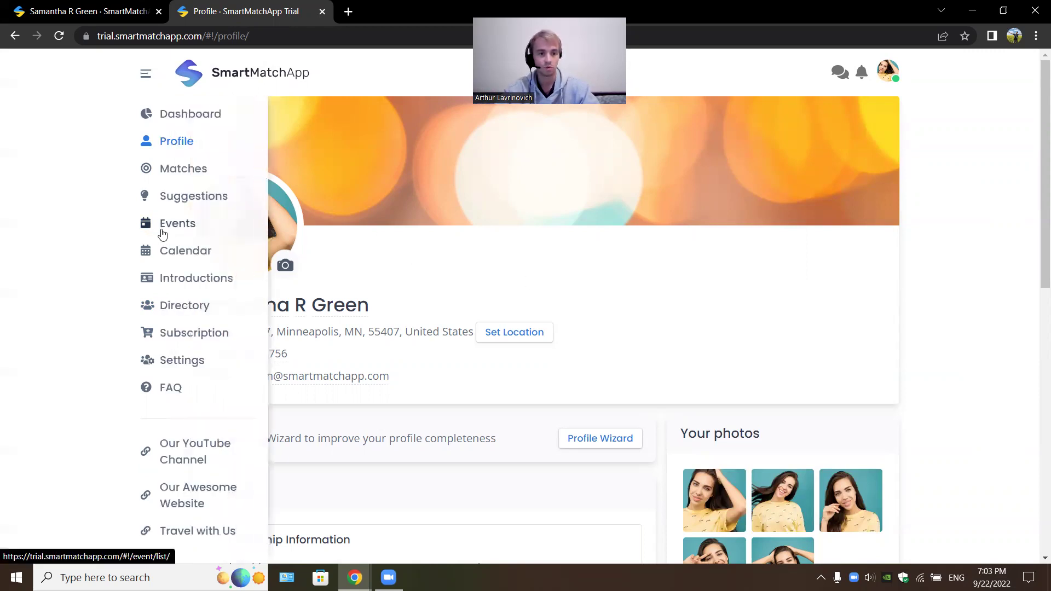
pyautogui.click(192, 282)
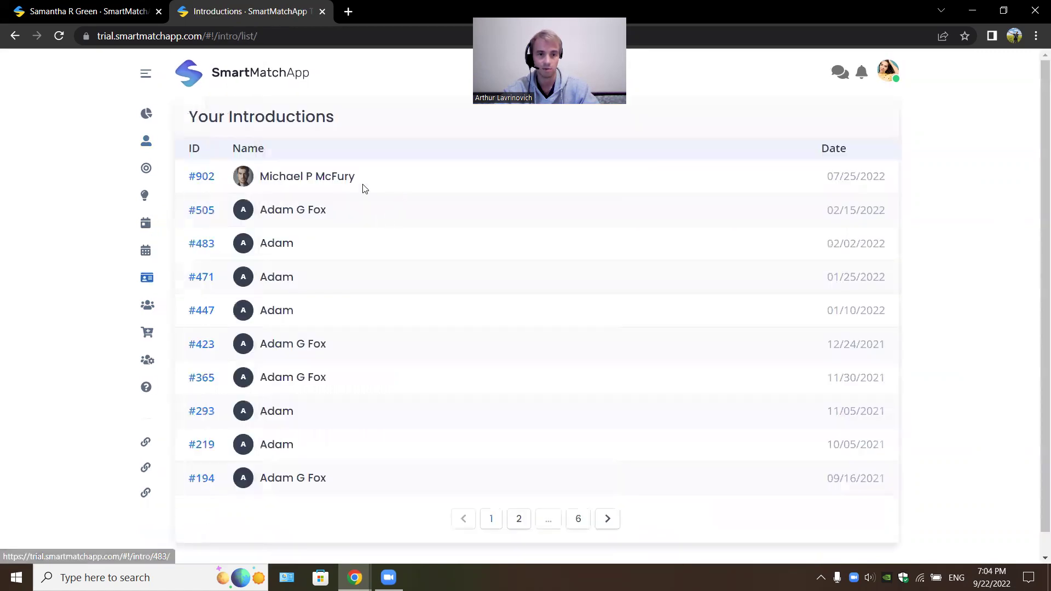
pyautogui.click(330, 176)
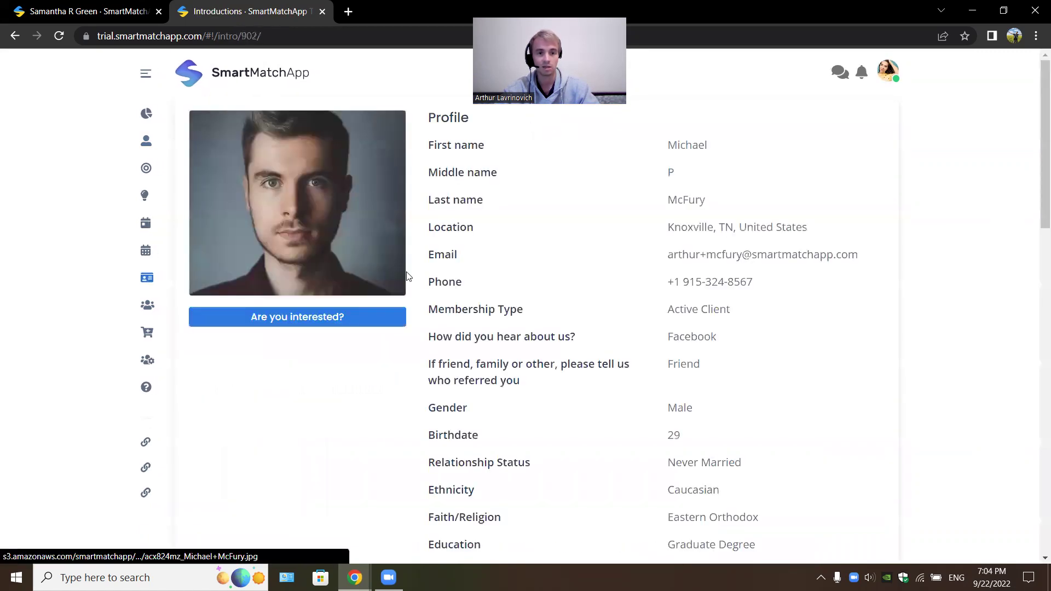
pyautogui.click(370, 316)
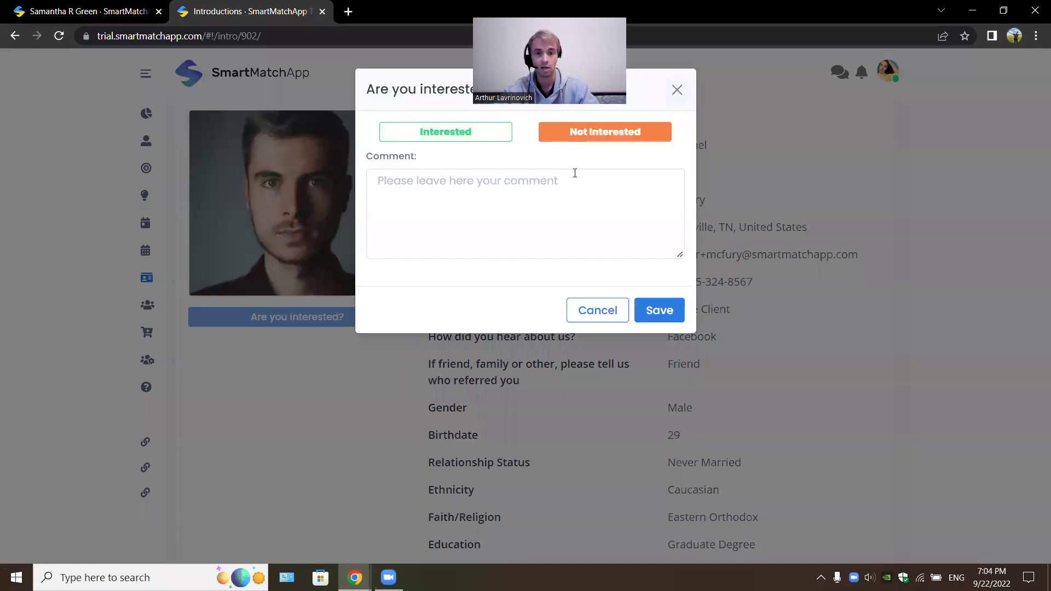
pyautogui.click(585, 199)
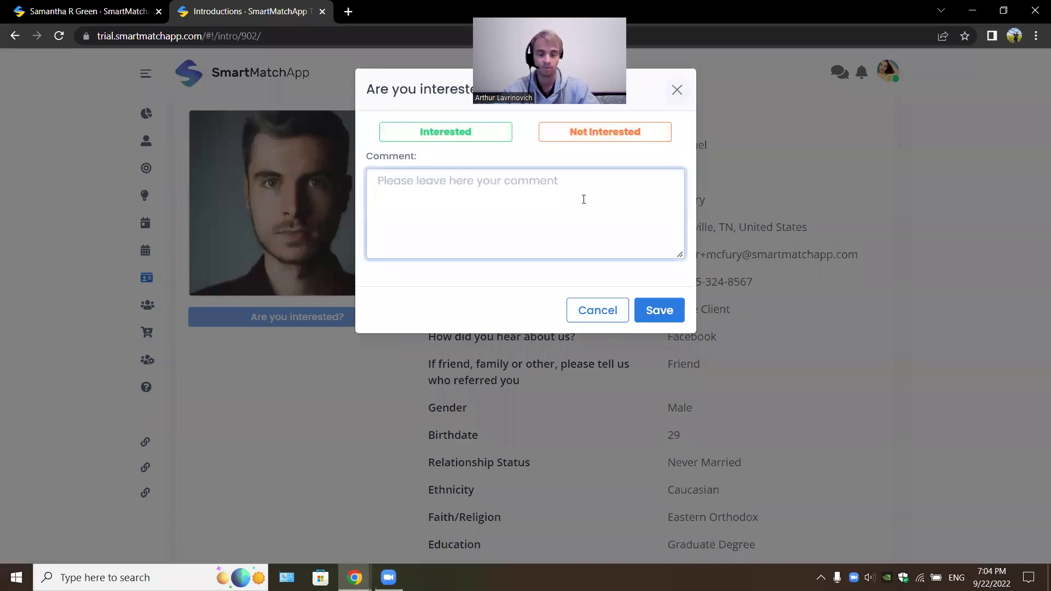
pyautogui.click(487, 139)
pyautogui.click(678, 90)
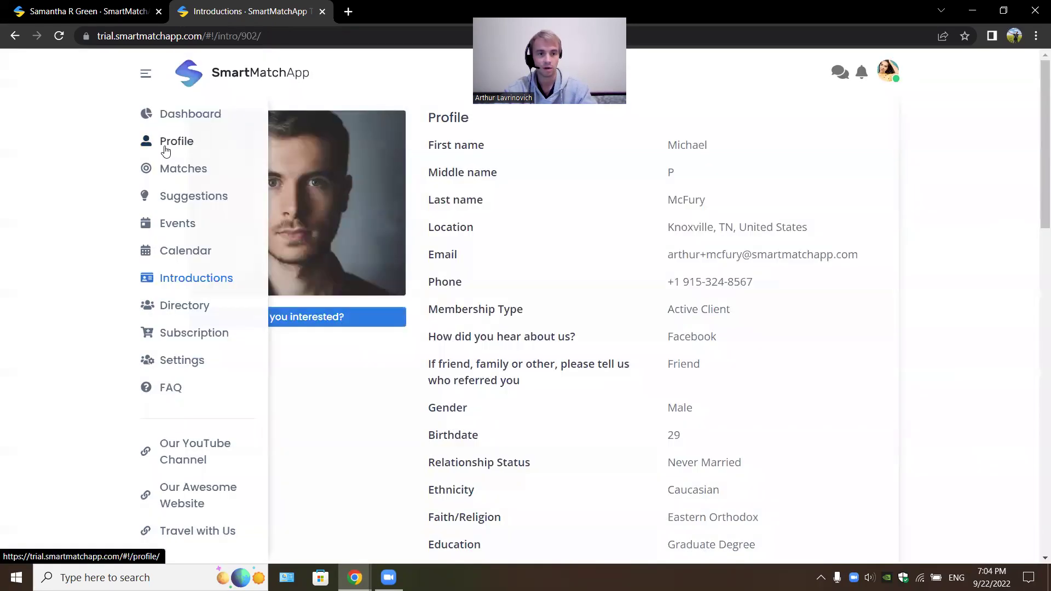
# Step: Go to your own member profile from the sidebar
pyautogui.click(195, 148)
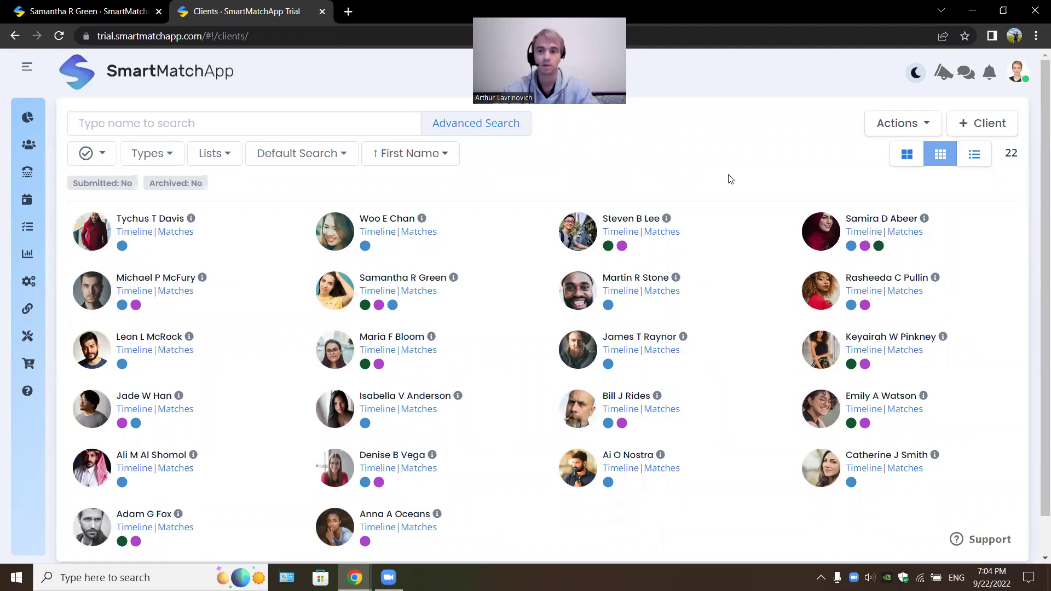
pyautogui.click(1002, 125)
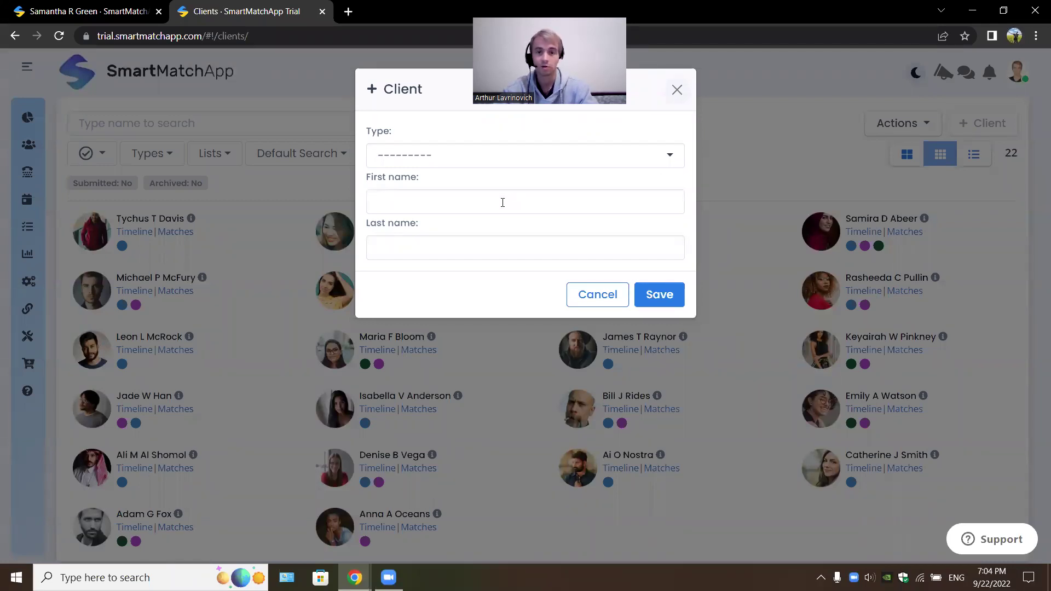
pyautogui.click(678, 90)
pyautogui.moveTo(26, 422)
pyautogui.click(66, 337)
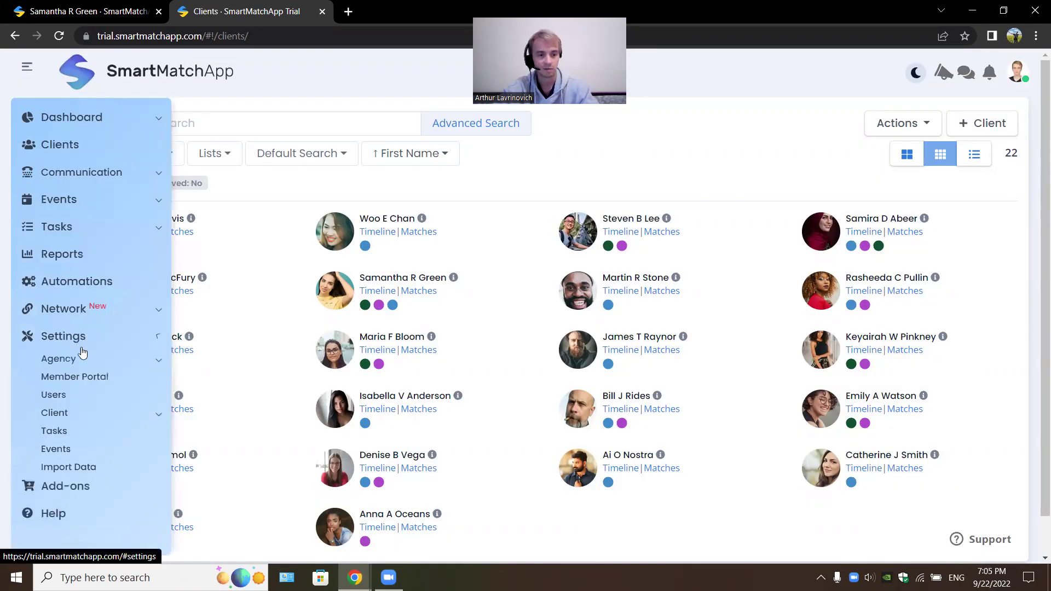
# Step: On the Import Data page, choose Clients as the data type
pyautogui.click(70, 467)
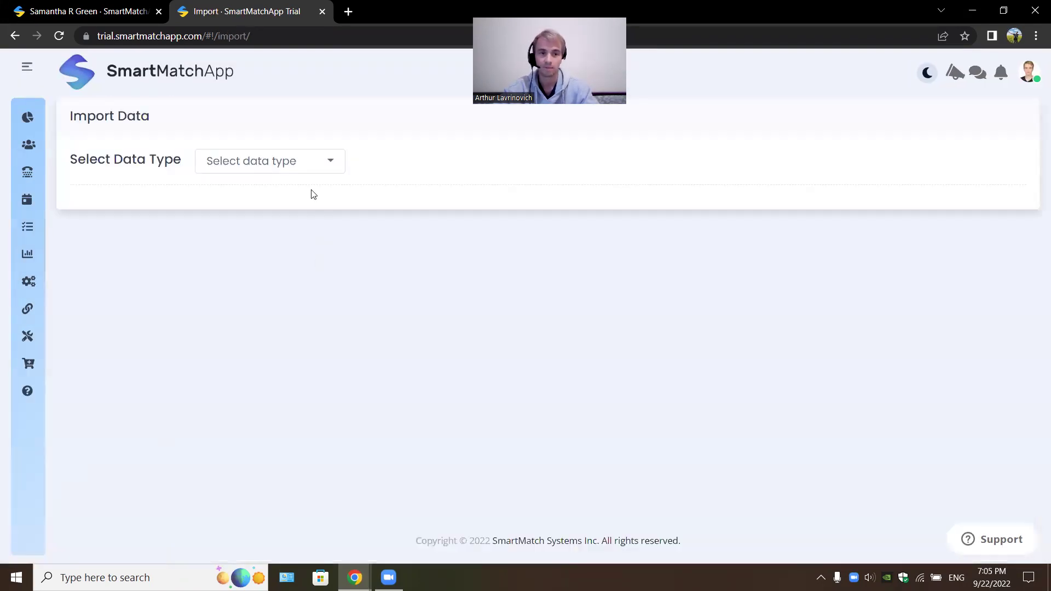
pyautogui.click(306, 165)
pyautogui.click(275, 256)
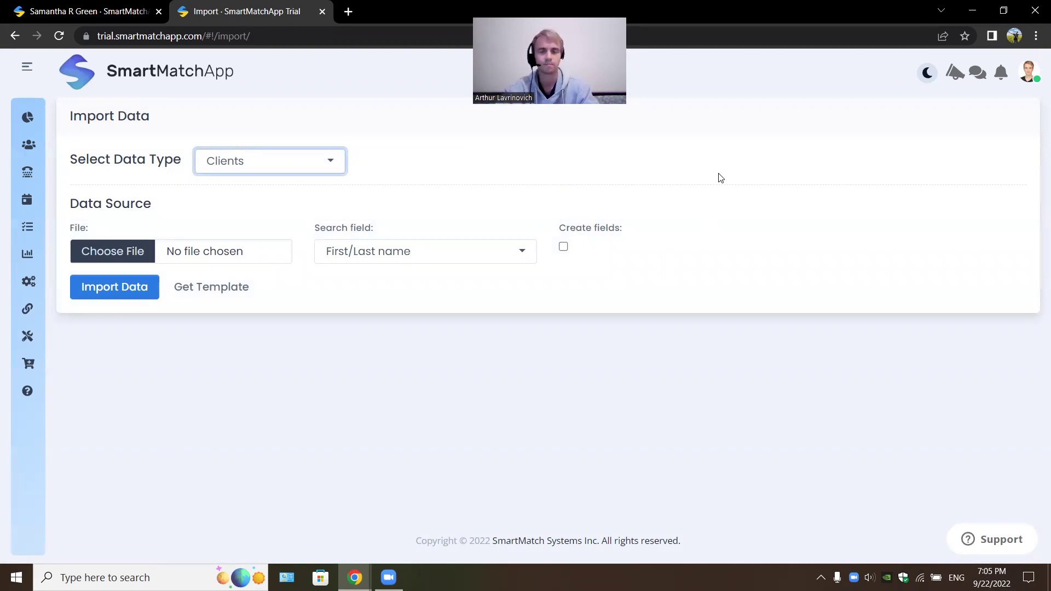
pyautogui.moveTo(39, 378)
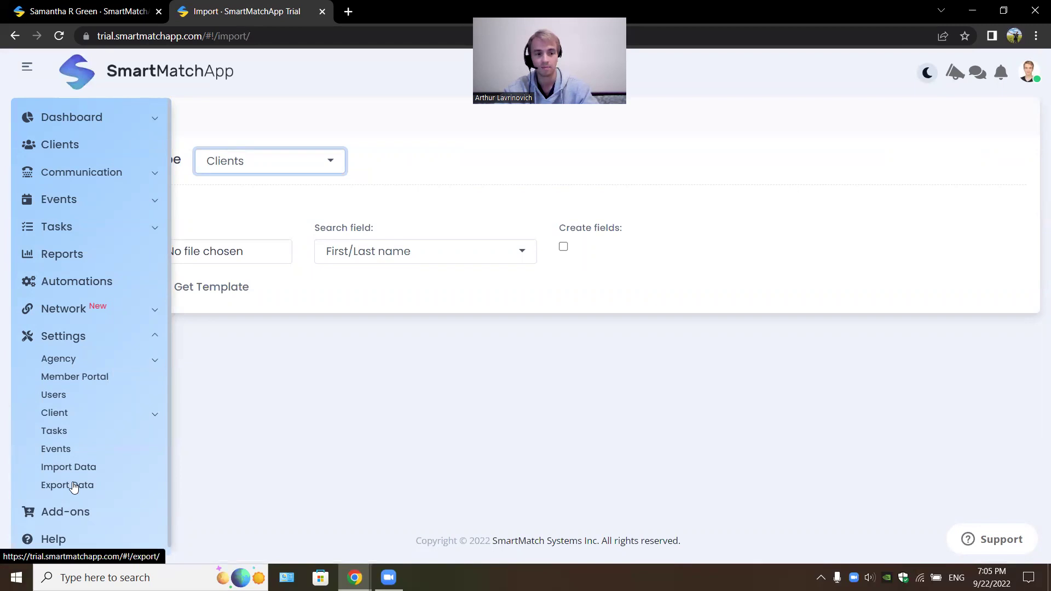
# Step: Open the Home page submission form from the client Submission Forms settings
pyautogui.click(82, 414)
pyautogui.scroll(-1, 91, 426)
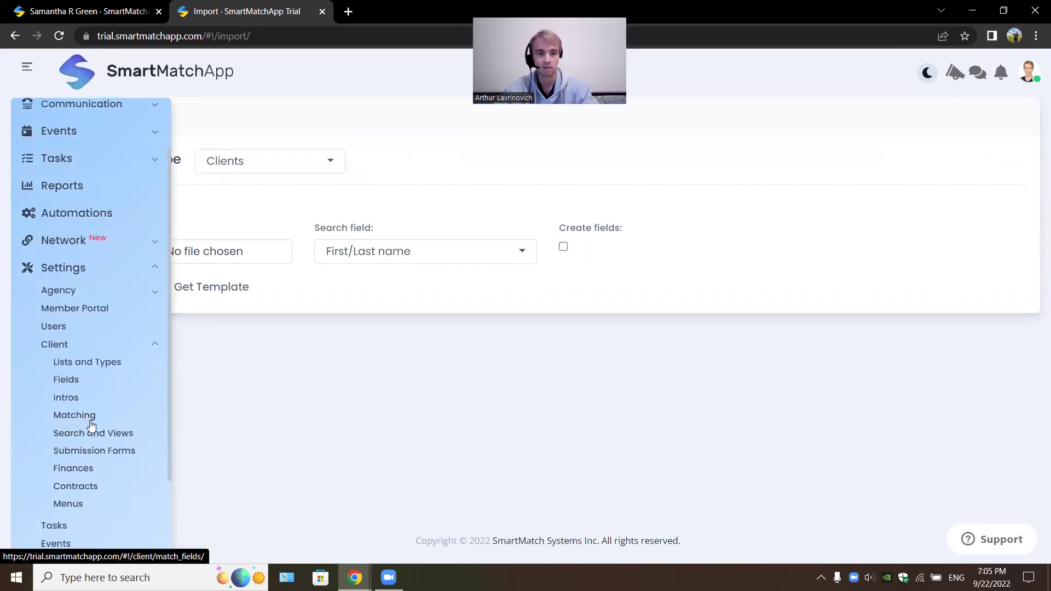
pyautogui.click(113, 452)
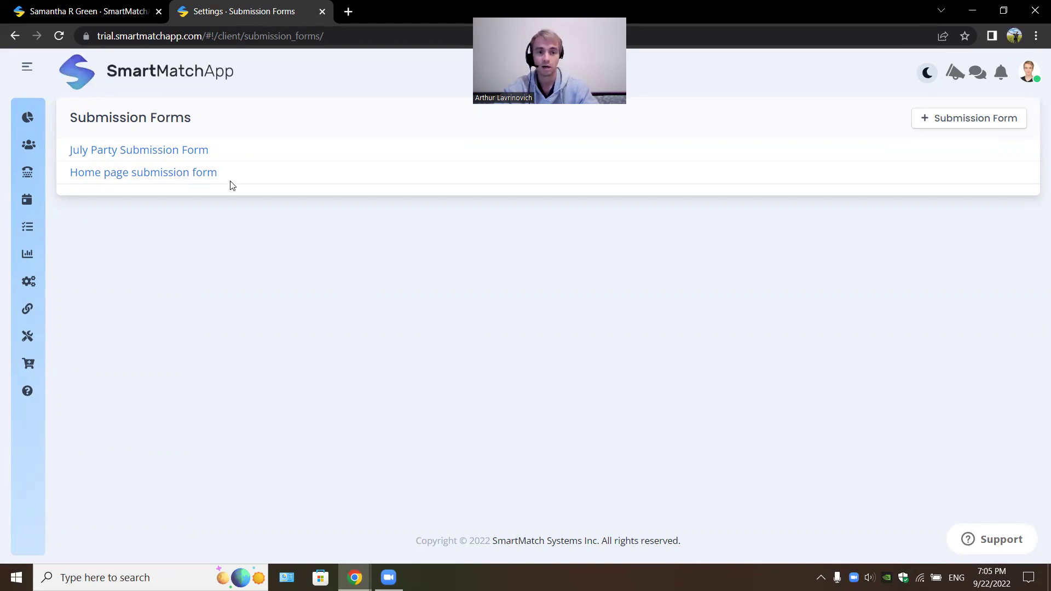
pyautogui.click(202, 174)
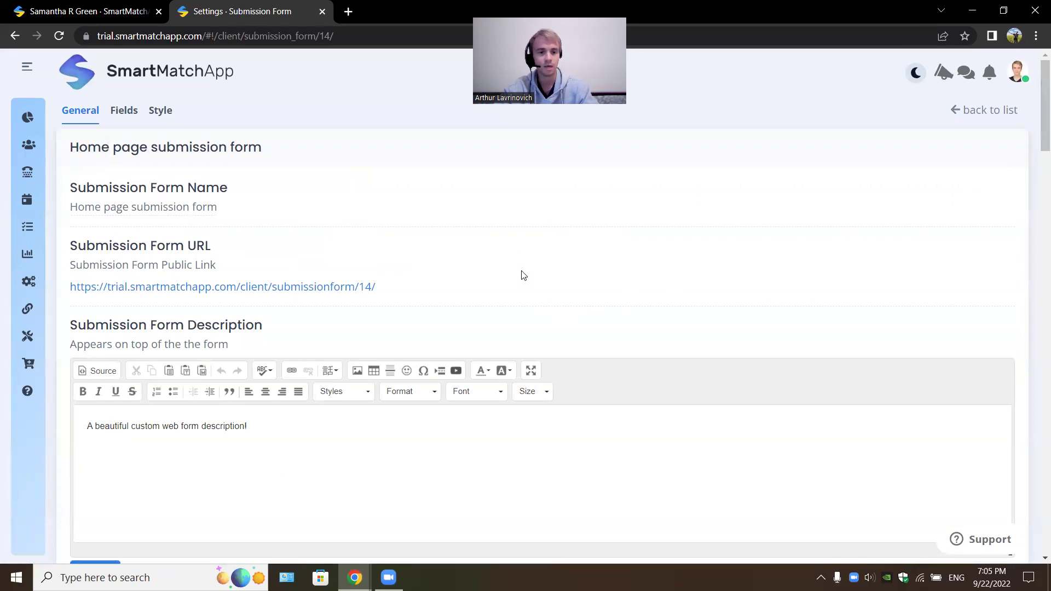
# Step: Preview the form's Iframe embed code, then set Display Mode back to Default
pyautogui.scroll(-9, 475, 298)
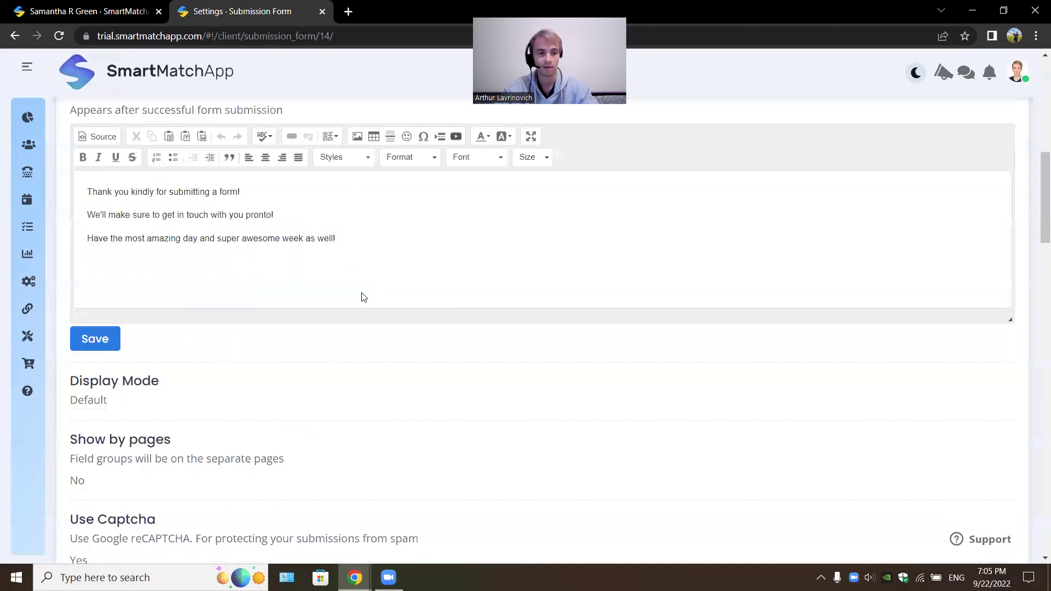
pyautogui.scroll(-3, 361, 297)
pyautogui.click(99, 243)
pyautogui.click(104, 244)
pyautogui.click(127, 295)
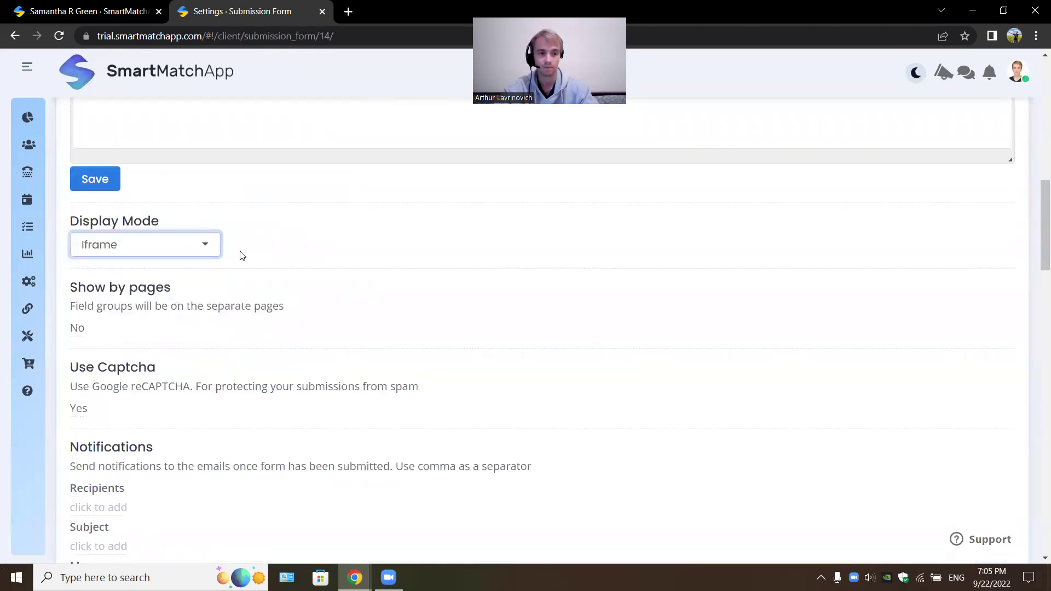
pyautogui.moveTo(70, 274); pyautogui.dragTo(681, 305)
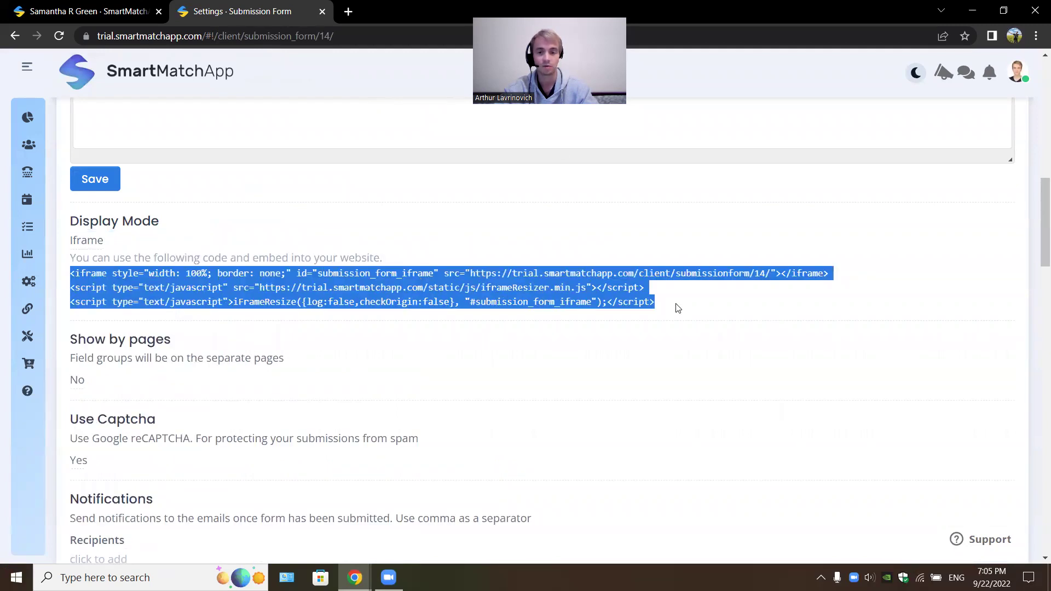
pyautogui.click(86, 245)
pyautogui.click(96, 276)
pyautogui.scroll(5, 323, 238)
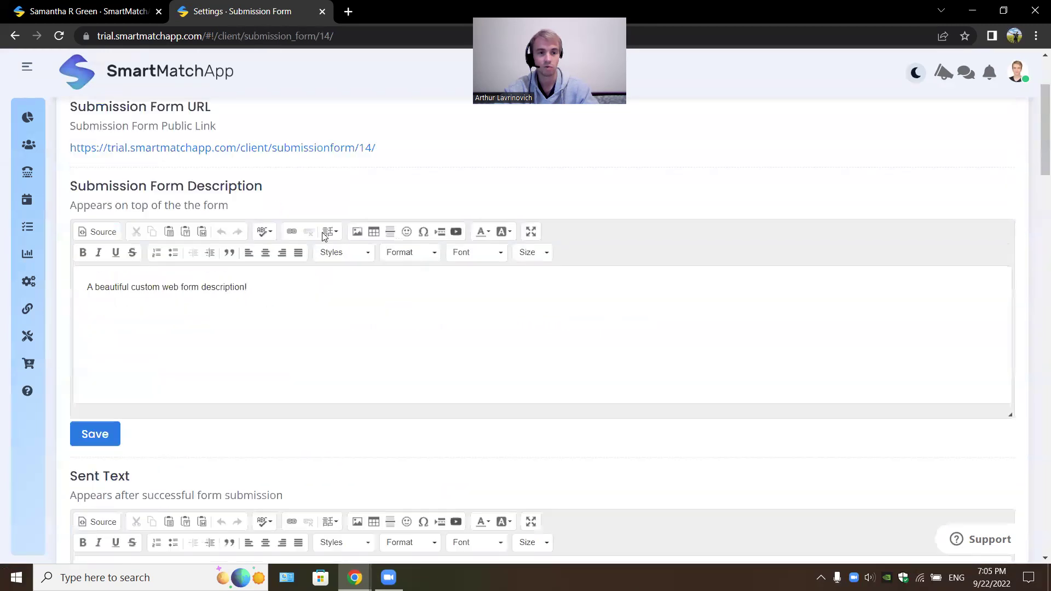
# Step: Open midwestmatchmaking.com in a new browser tab
pyautogui.click(349, 11)
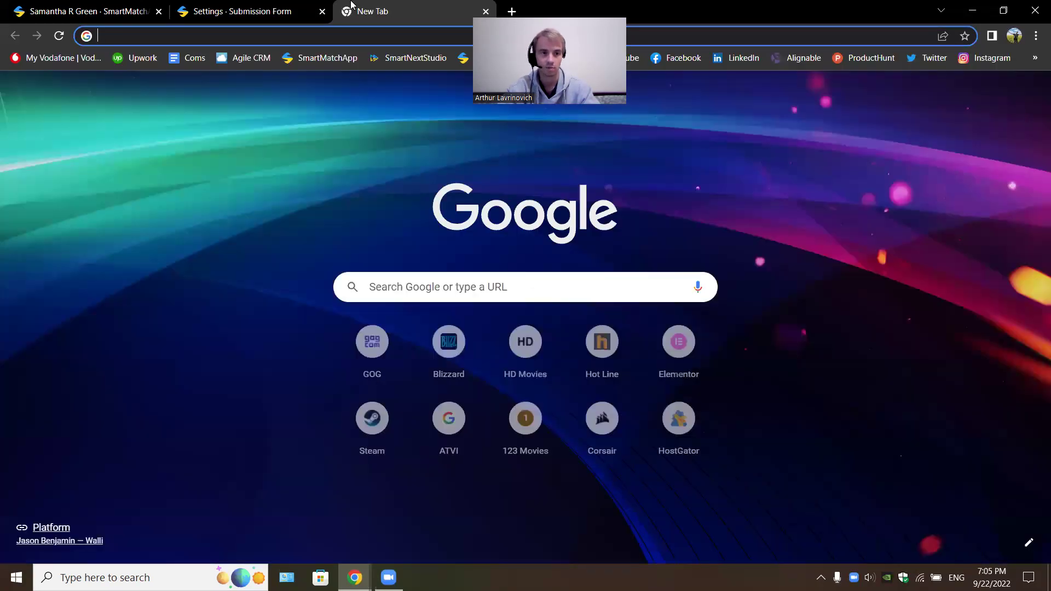
pyautogui.write('midwestmatchmaking.com')
pyautogui.press('Return')
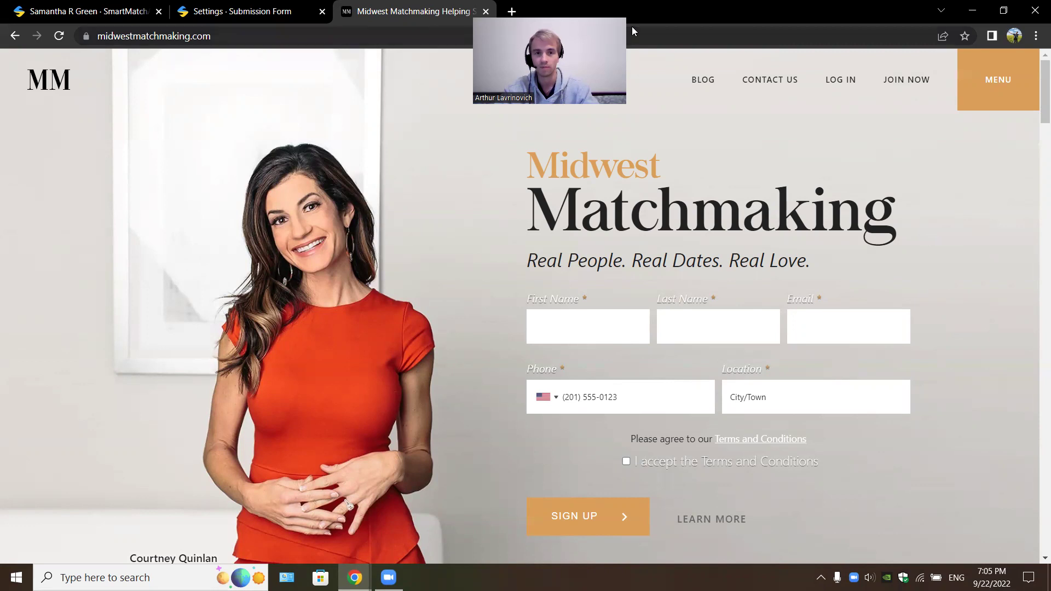
# Step: View agapematch.com's Apply as a Man form, then close that tab and return to SmartMatchApp
pyautogui.hotkey('ctrl', 't')
pyautogui.write('aga')
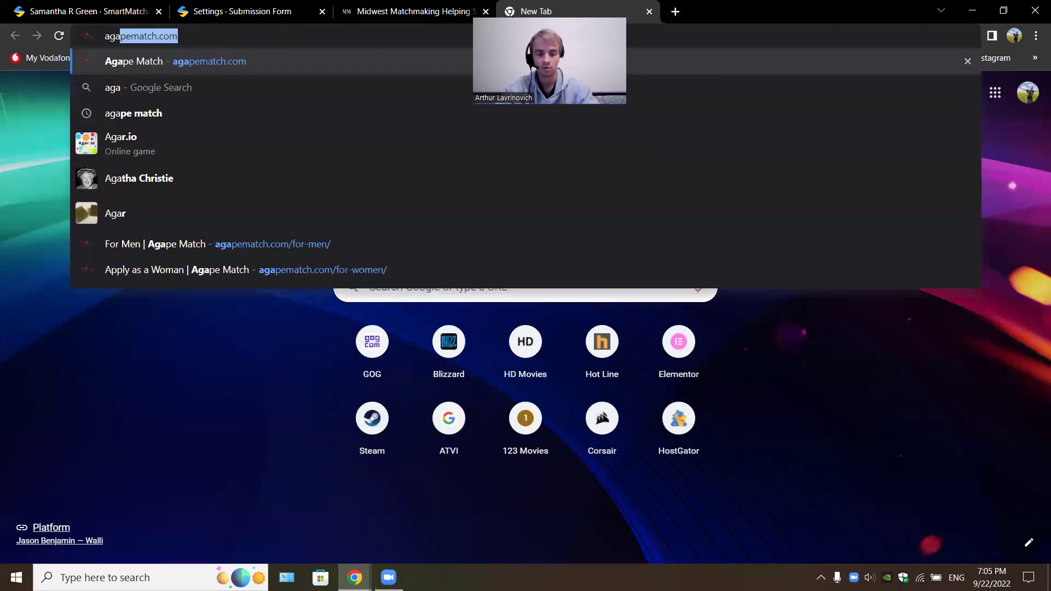
pyautogui.press('Return')
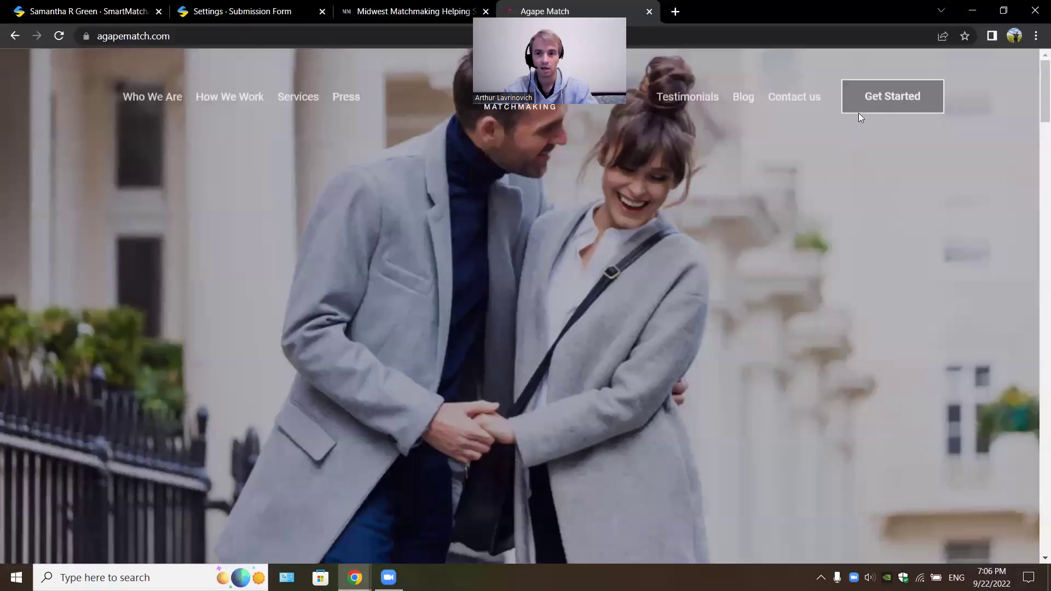
pyautogui.click(885, 92)
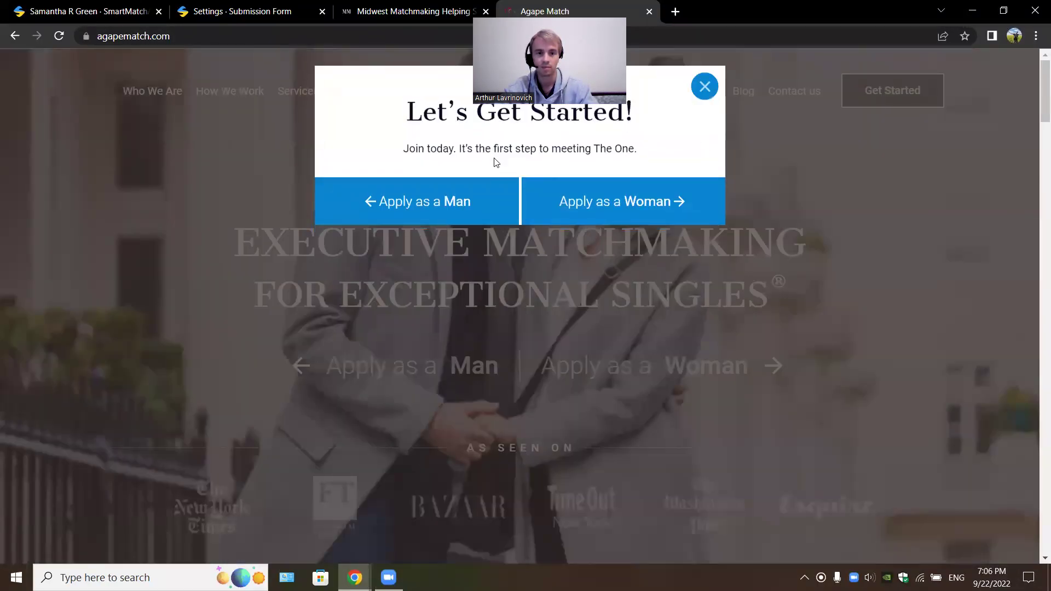
pyautogui.click(469, 202)
pyautogui.scroll(-12, 925, 331)
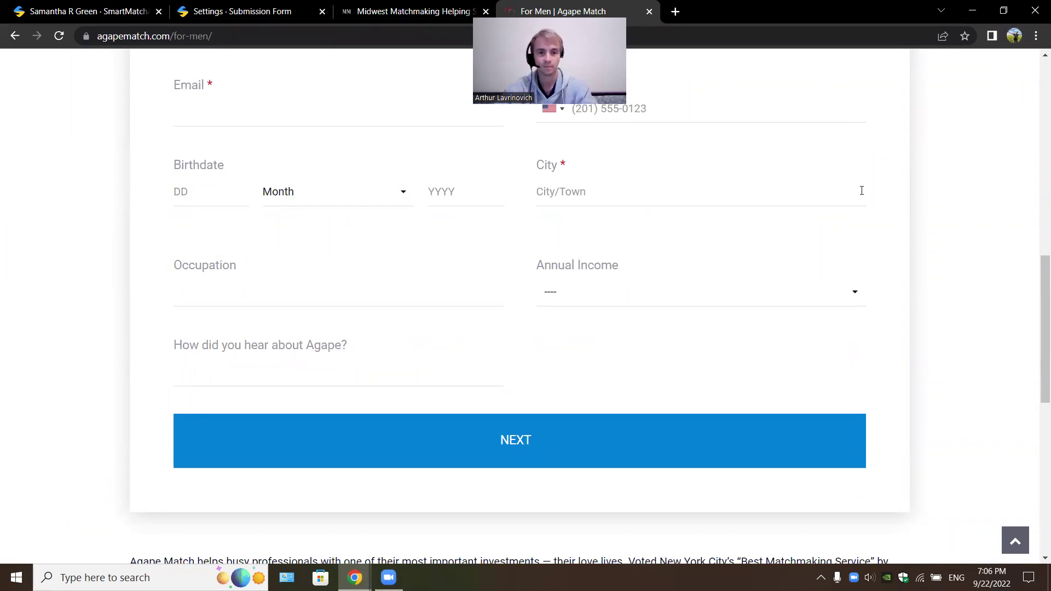
pyautogui.hotkey('ctrl', 'w')
pyautogui.hotkey('ctrl', 'shift', 'Tab')
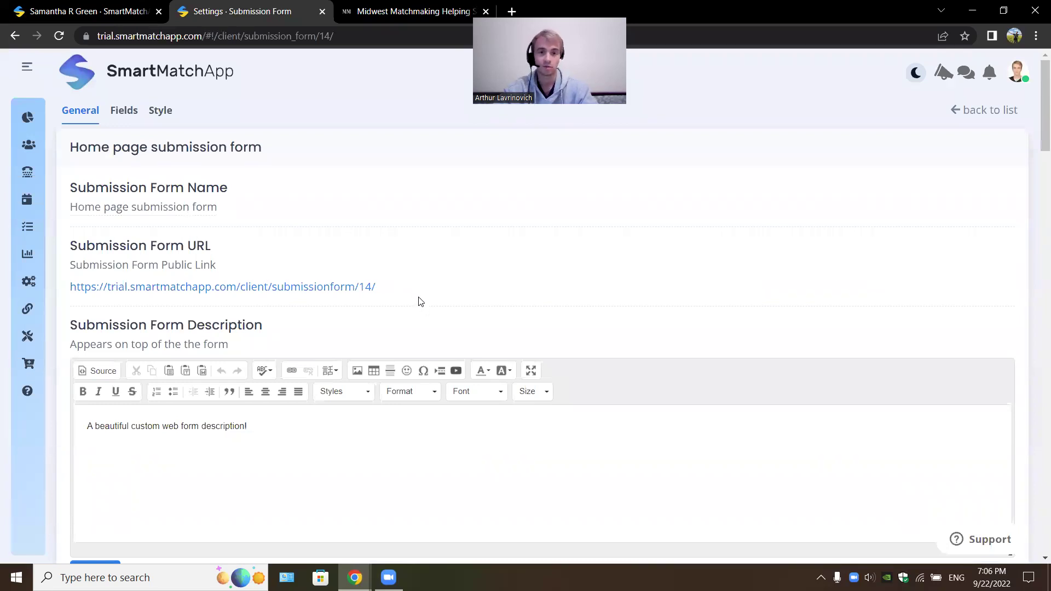
# Step: Open the Home page submission form's public link in a new browser tab
pyautogui.moveTo(390, 288); pyautogui.dragTo(71, 296)
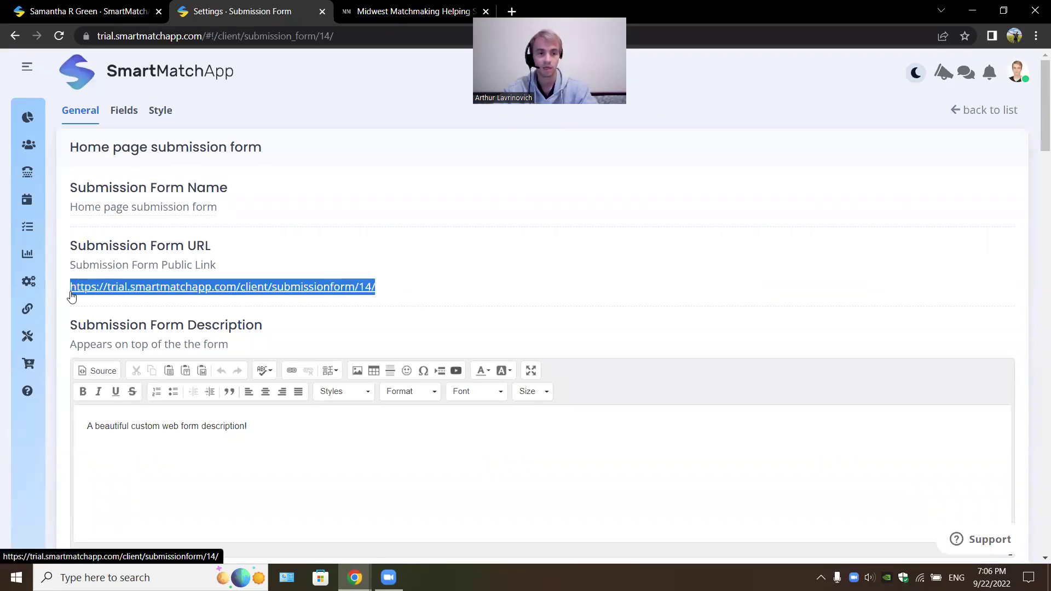
pyautogui.click(415, 287)
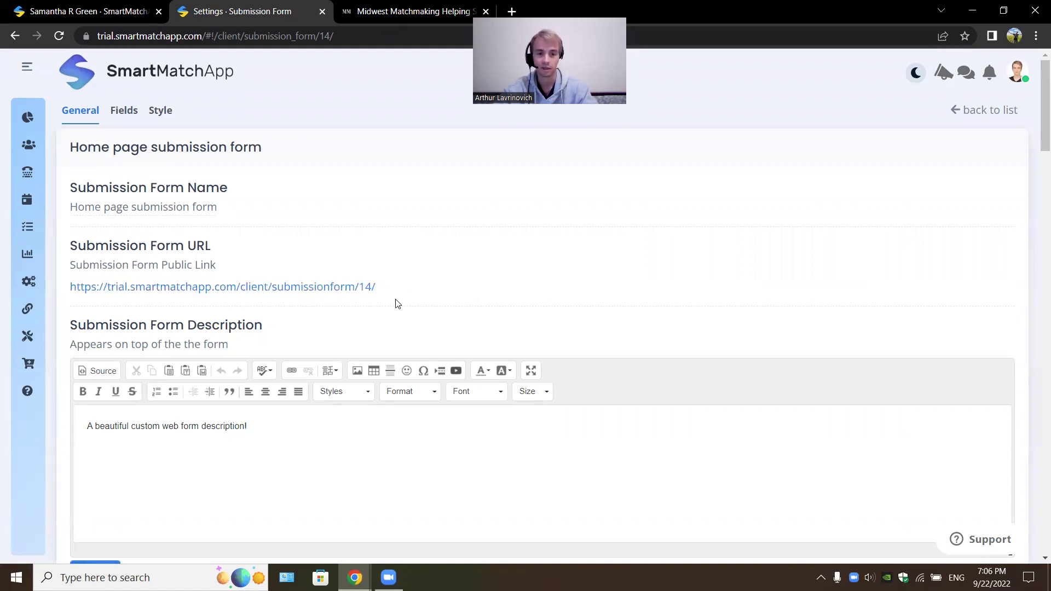
pyautogui.click(367, 290)
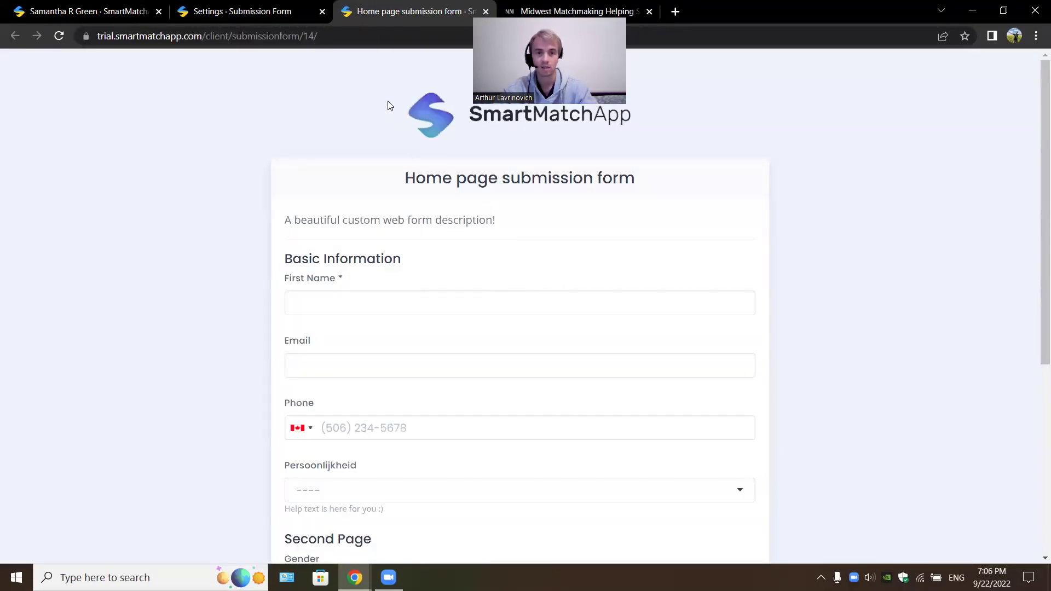
pyautogui.moveTo(530, 126); pyautogui.dragTo(660, 133)
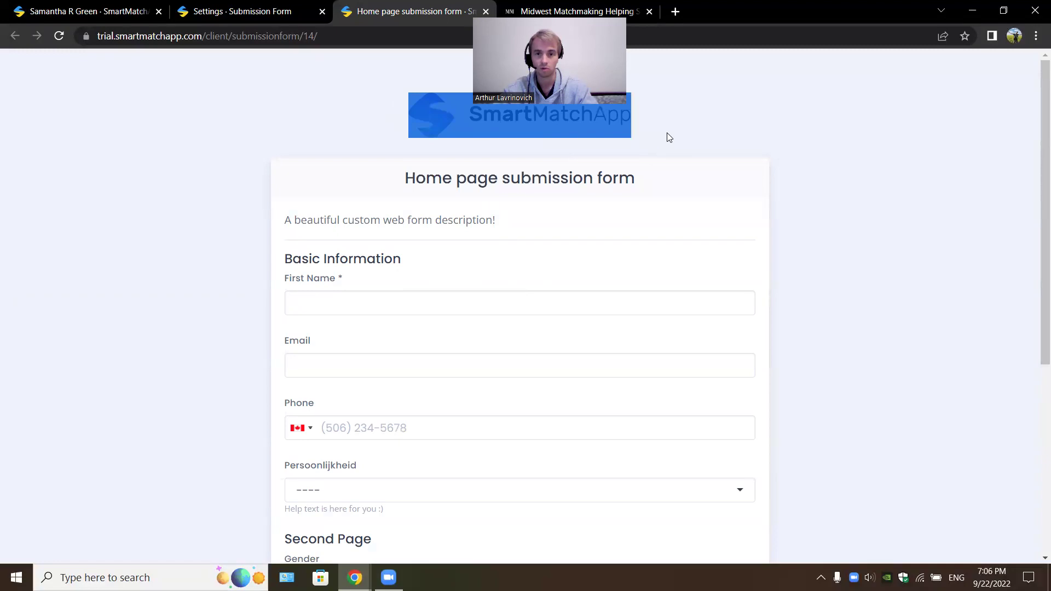
pyautogui.click(668, 133)
# Step: Tick the form's terms checkbox and reCAPTCHA, then close and reopen the public form tab
pyautogui.scroll(-6, 512, 265)
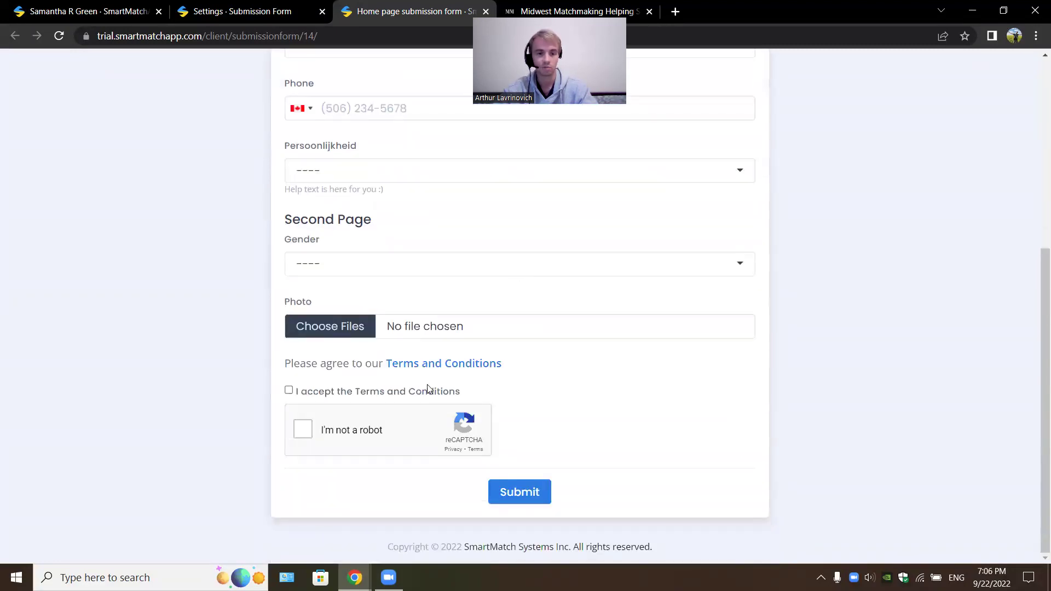
pyautogui.click(417, 394)
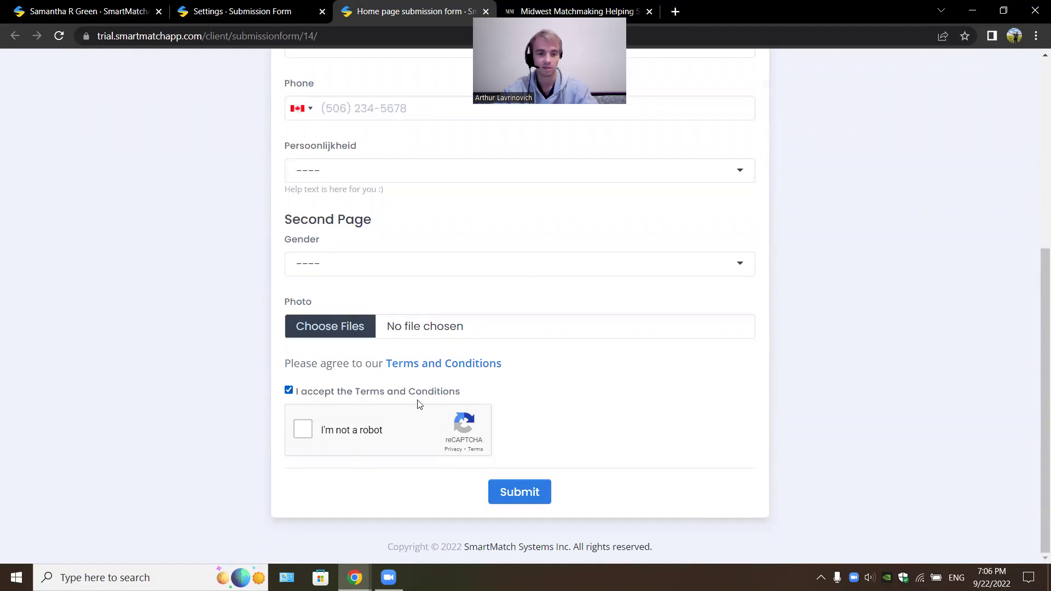
pyautogui.click(412, 435)
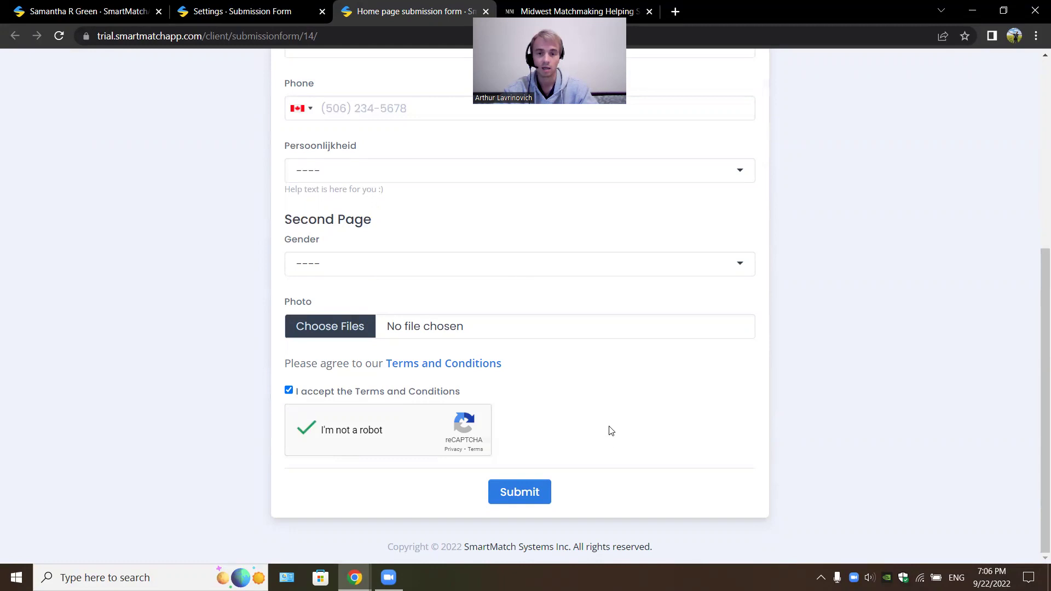
pyautogui.click(485, 11)
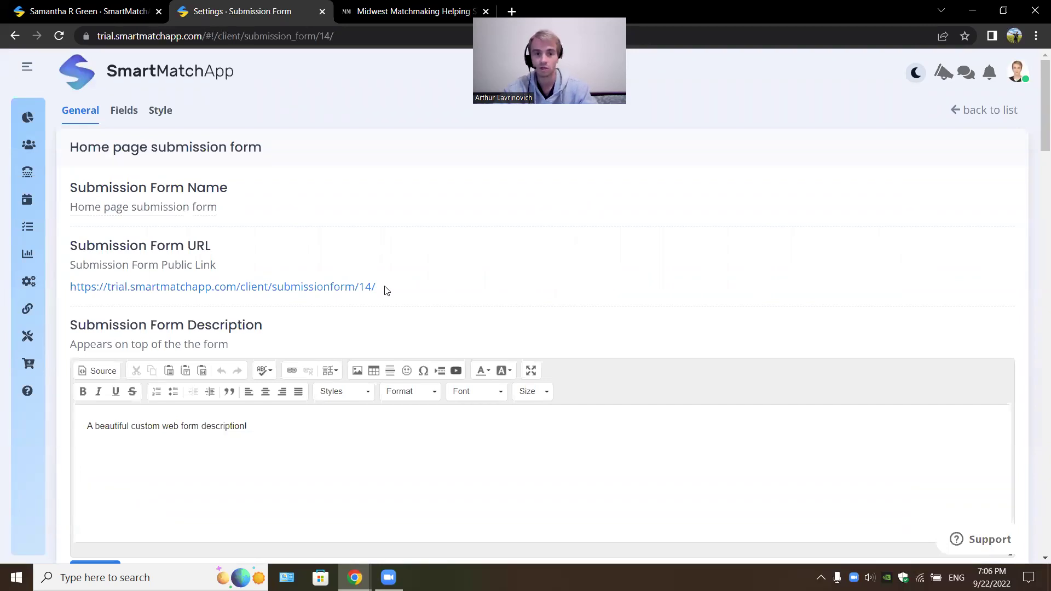
pyautogui.click(338, 287)
pyautogui.moveTo(1037, 98); pyautogui.dragTo(1035, 363)
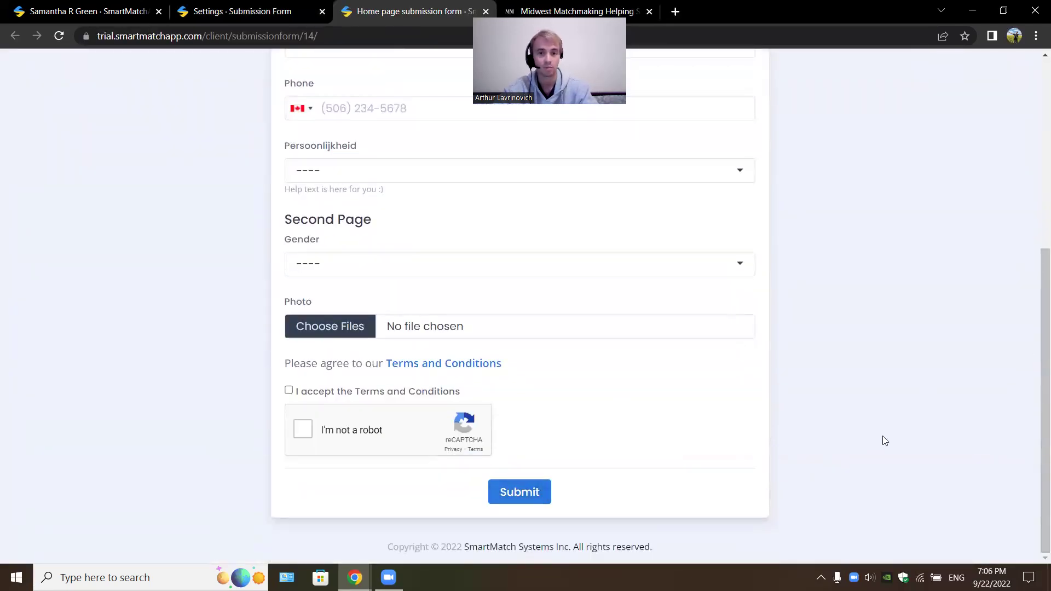
# Step: Close the public form tab and switch to the Midwest Matchmaking tab
pyautogui.hotkey('ctrl', 'w')
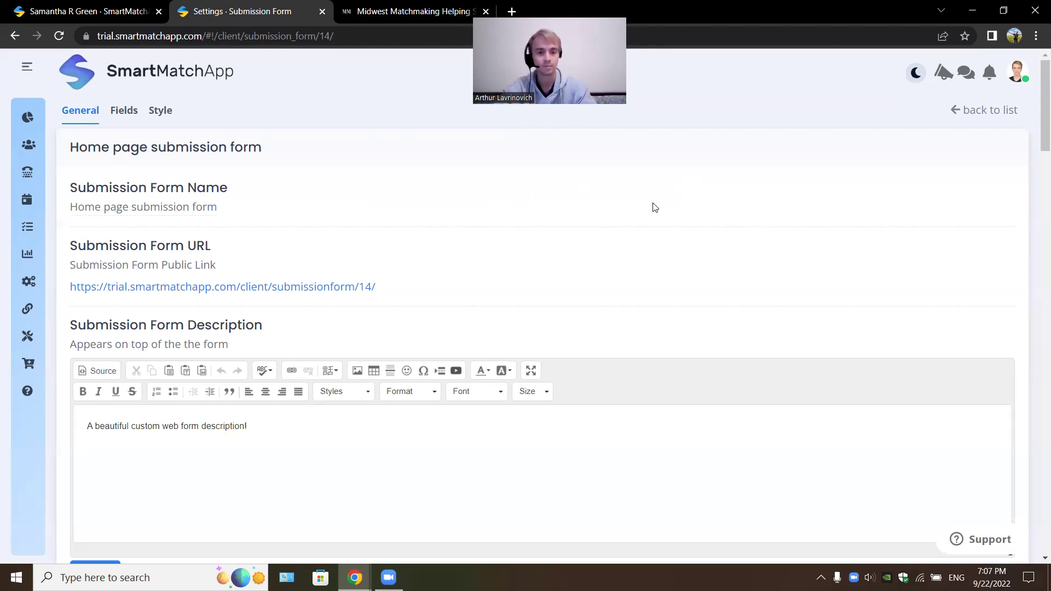
pyautogui.click(458, 11)
# Step: Close the Midwest Matchmaking tab and load the Zapier dashboard in a new tab
pyautogui.click(486, 11)
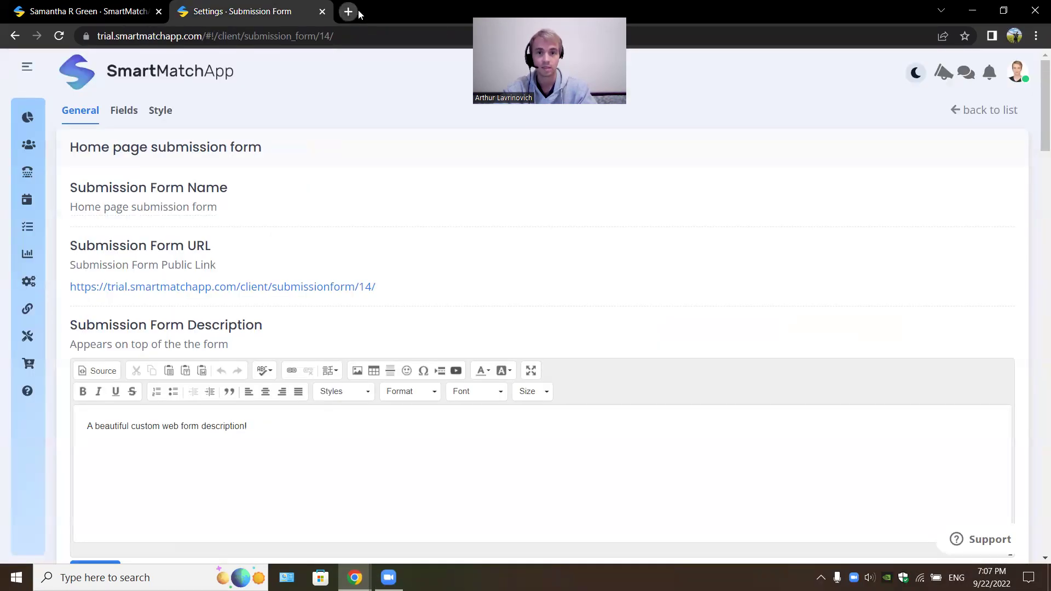
pyautogui.click(351, 14)
pyautogui.write('zap')
pyautogui.press('Return')
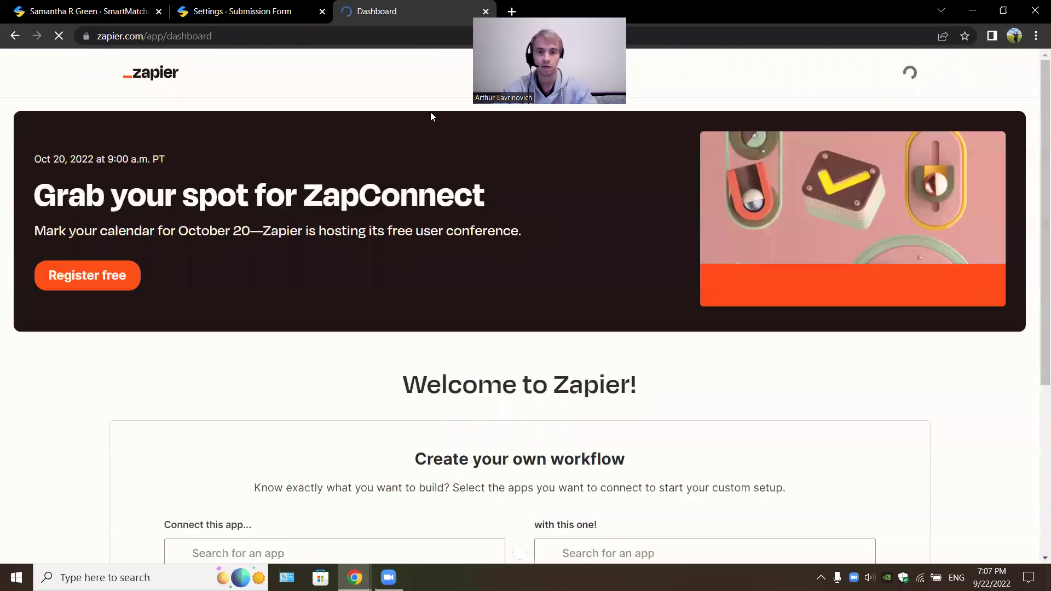
pyautogui.scroll(-3, 825, 271)
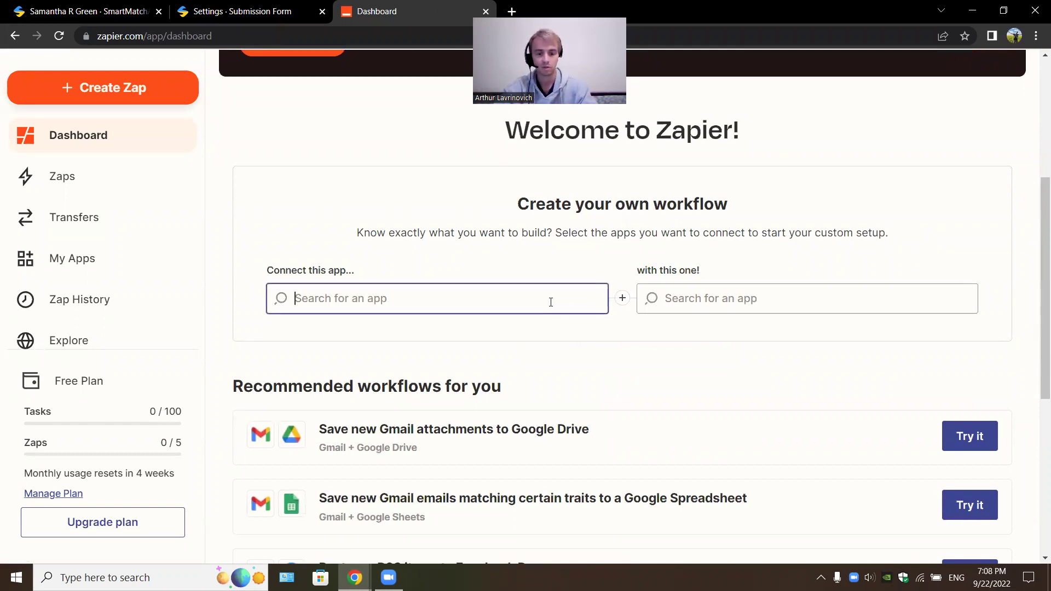
# Step: Pair HubSpot with SmartMatchApp on the Contact Recently Created or Updated trigger, then close Zapier
pyautogui.write('hub')
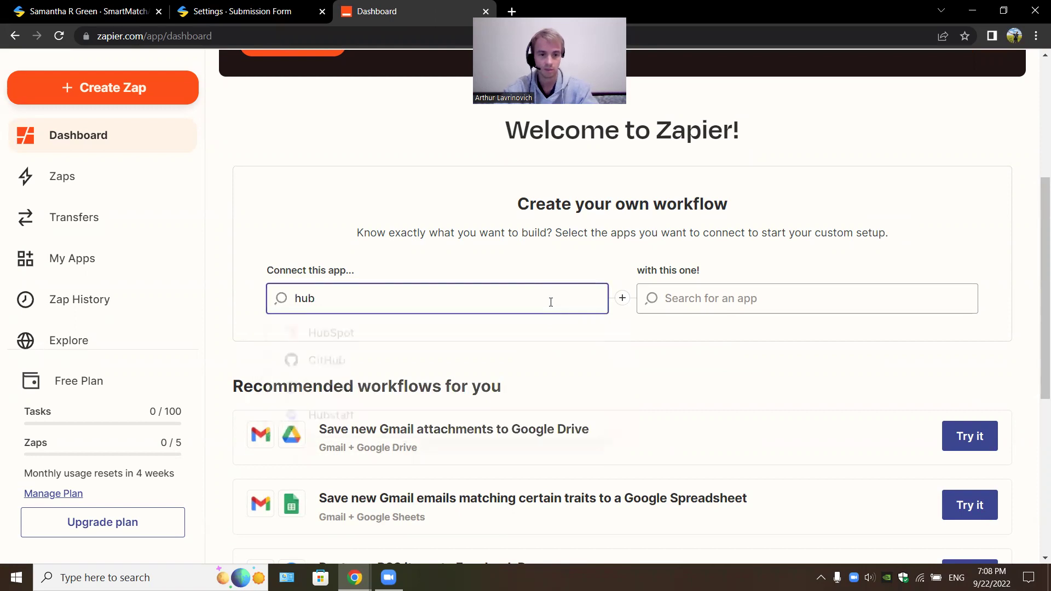
pyautogui.click(513, 334)
pyautogui.click(755, 291)
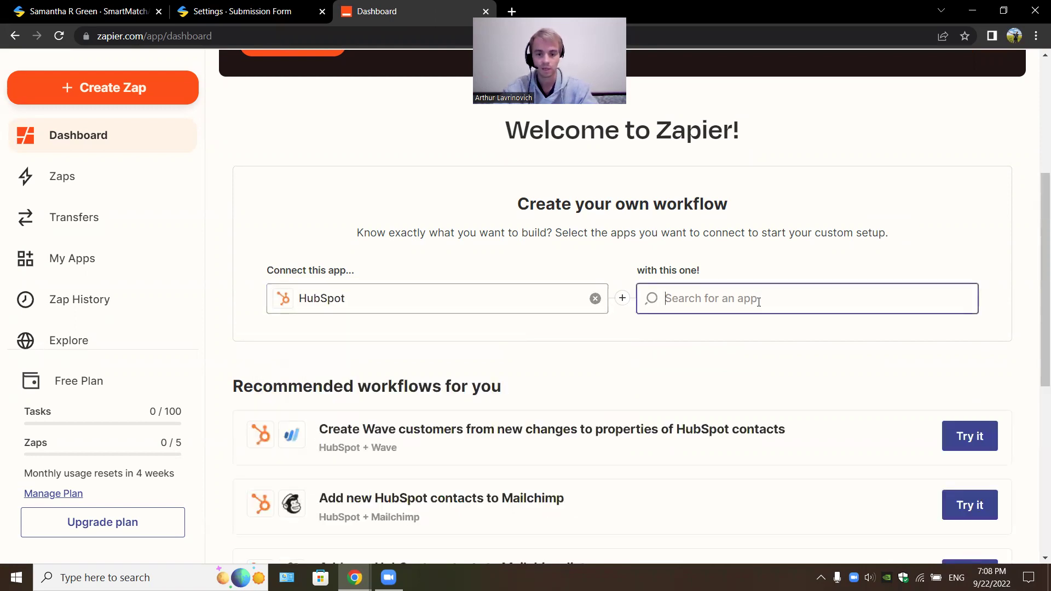
pyautogui.write('smartm')
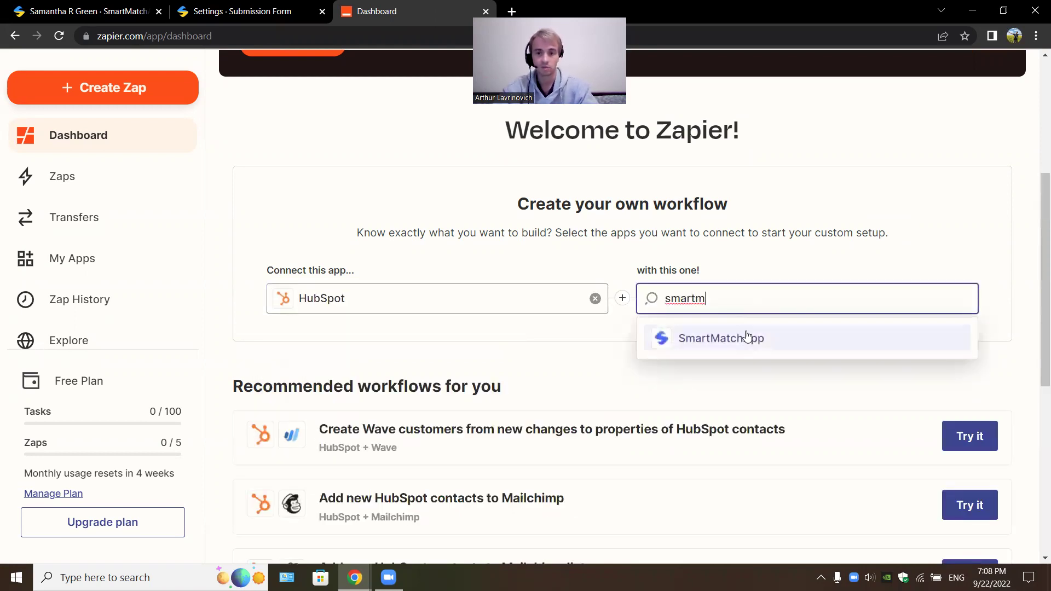
pyautogui.click(721, 335)
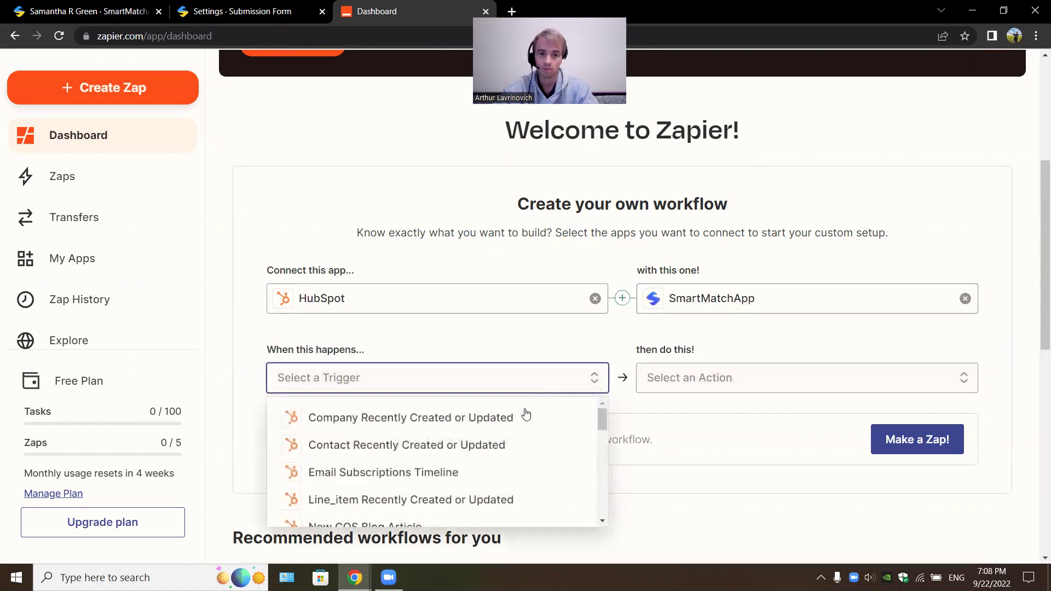
pyautogui.click(512, 442)
pyautogui.click(779, 384)
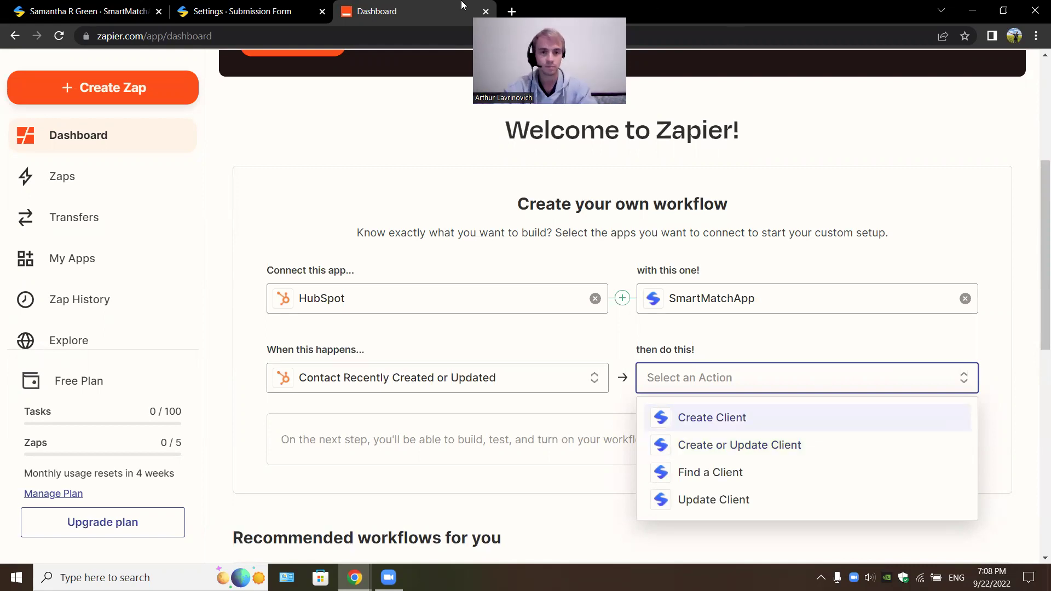
pyautogui.click(485, 11)
# Step: Open the Add-ons page from the sidebar and highlight Twilio's price and status
pyautogui.moveTo(29, 375)
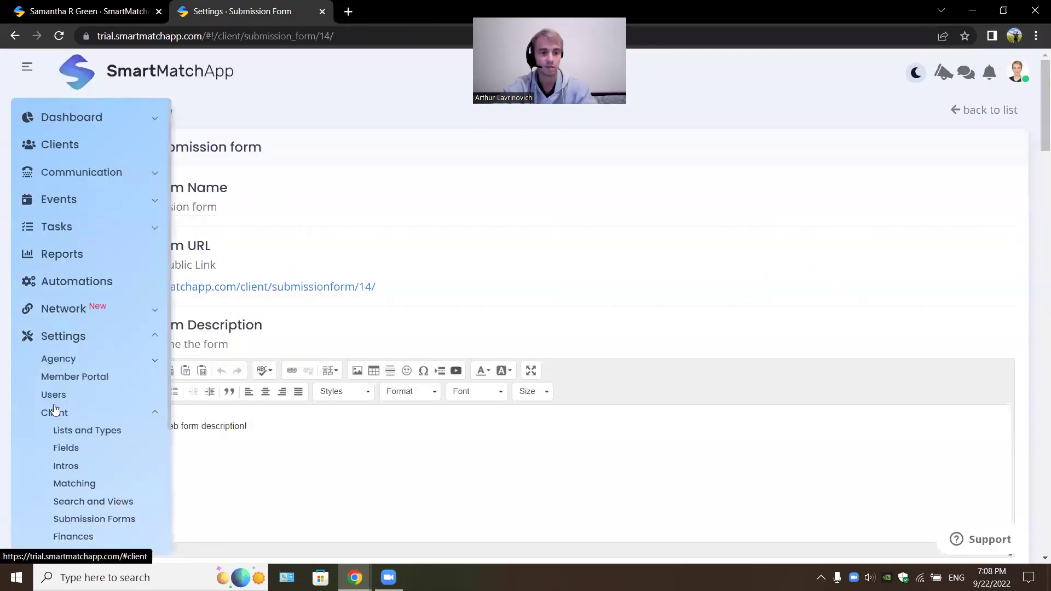
pyautogui.click(63, 336)
pyautogui.click(82, 359)
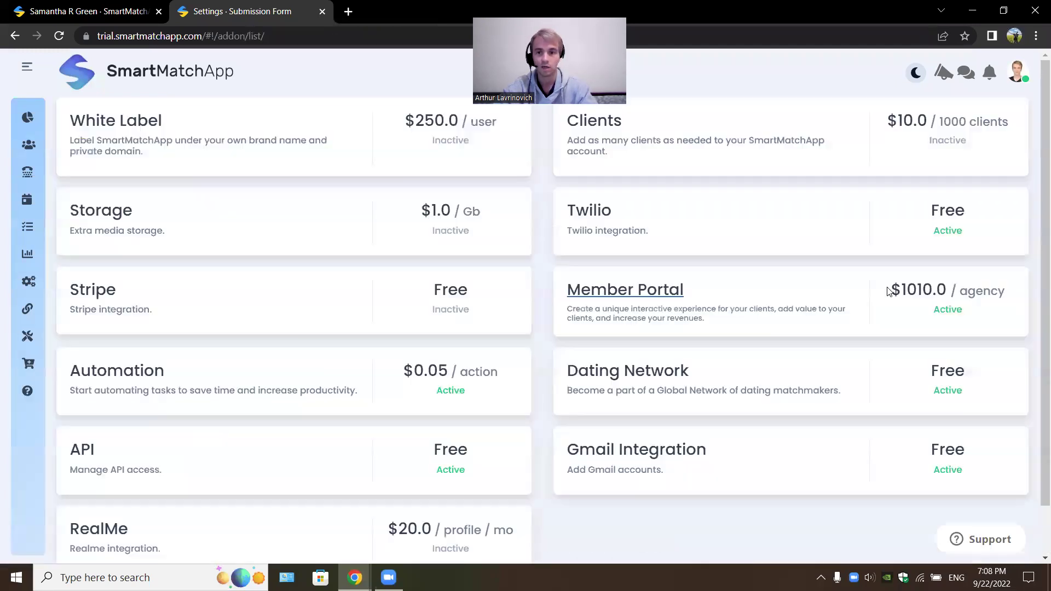
pyautogui.moveTo(973, 237); pyautogui.dragTo(566, 210)
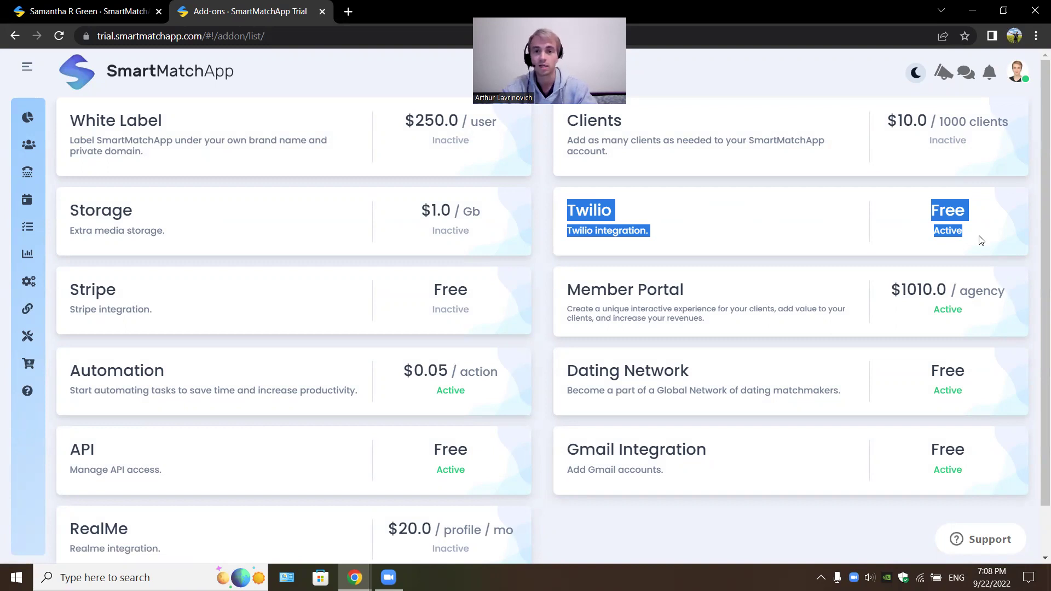
# Step: Check the client's Communication menu, then highlight the Stripe add-on's Free, Inactive status
pyautogui.click(104, 11)
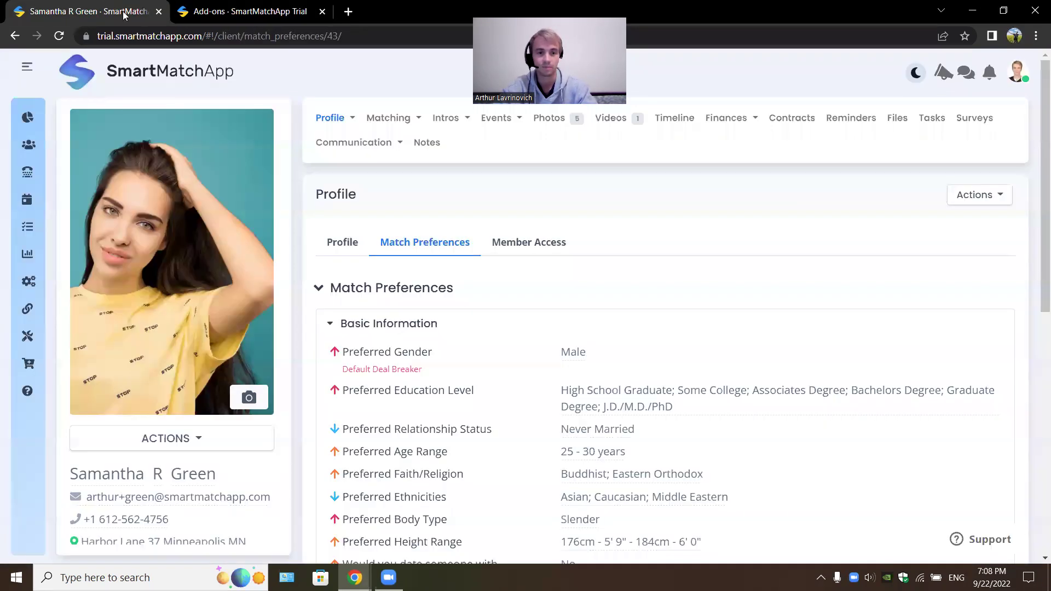
pyautogui.click(399, 144)
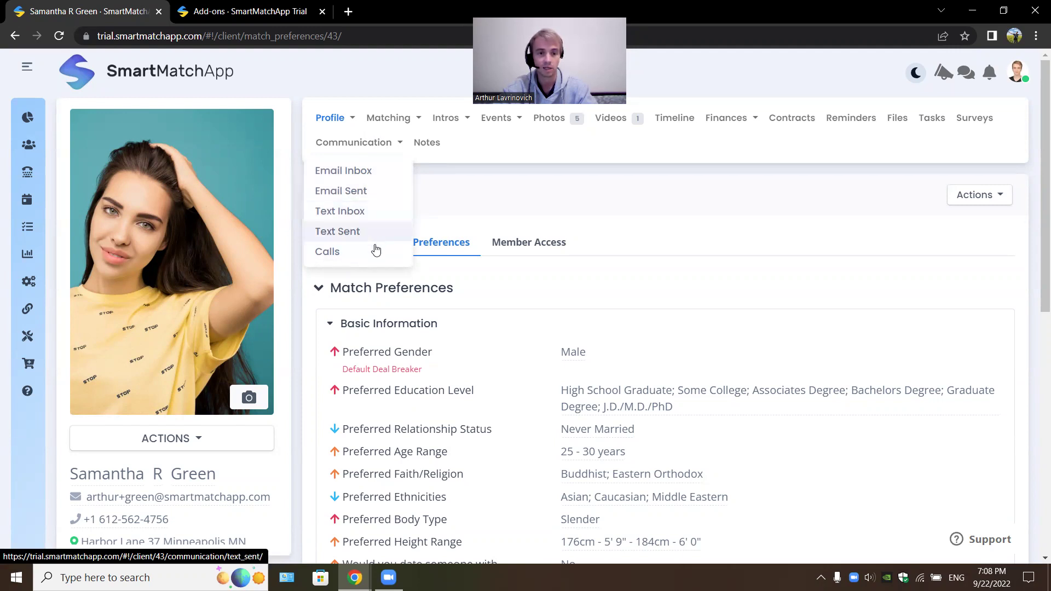
pyautogui.hotkey('ctrl', 'Tab')
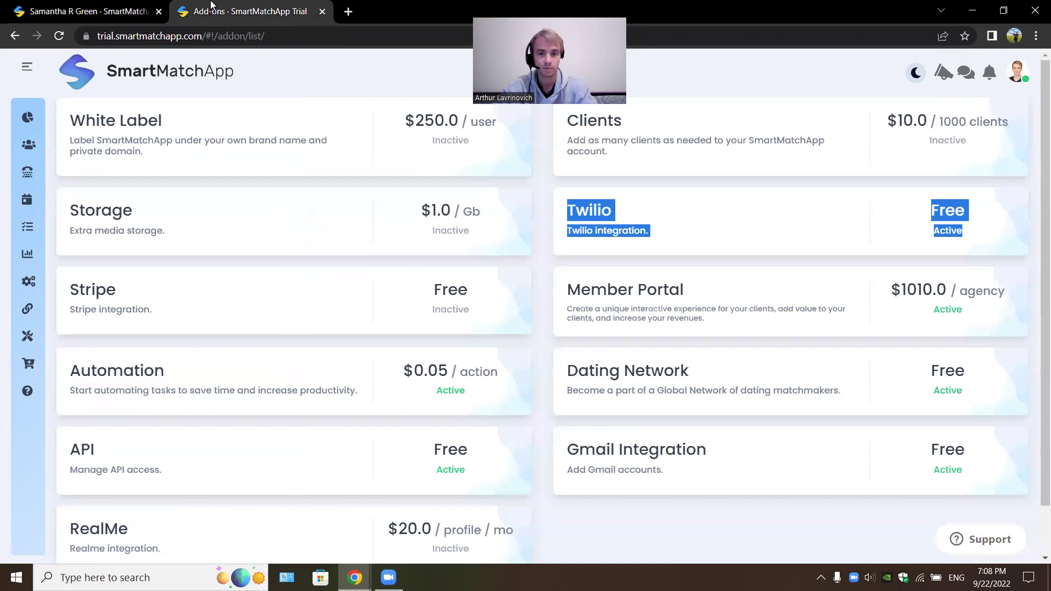
pyautogui.moveTo(486, 311); pyautogui.dragTo(73, 293)
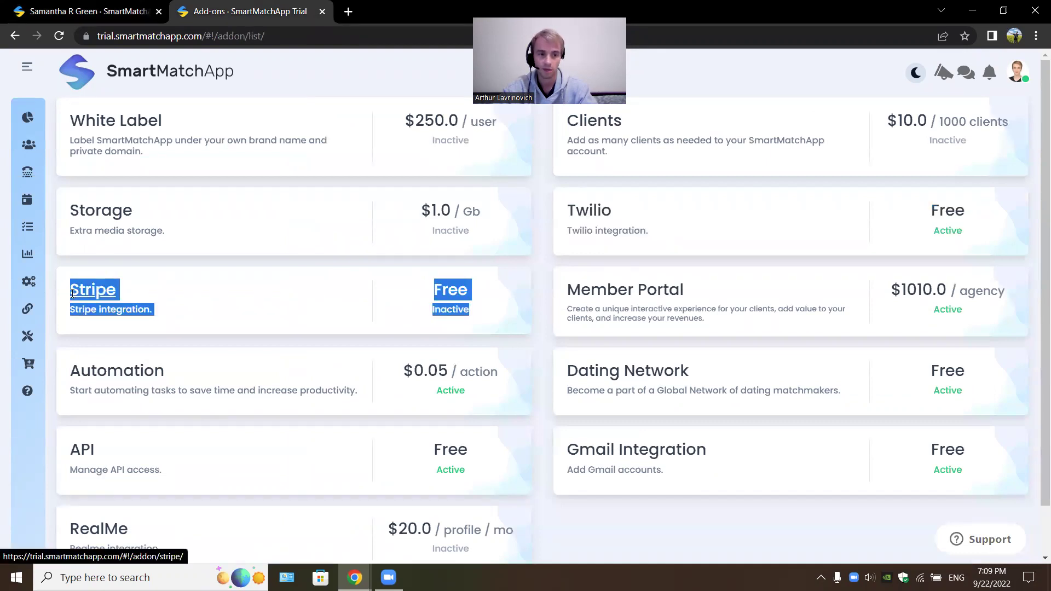
pyautogui.click(486, 316)
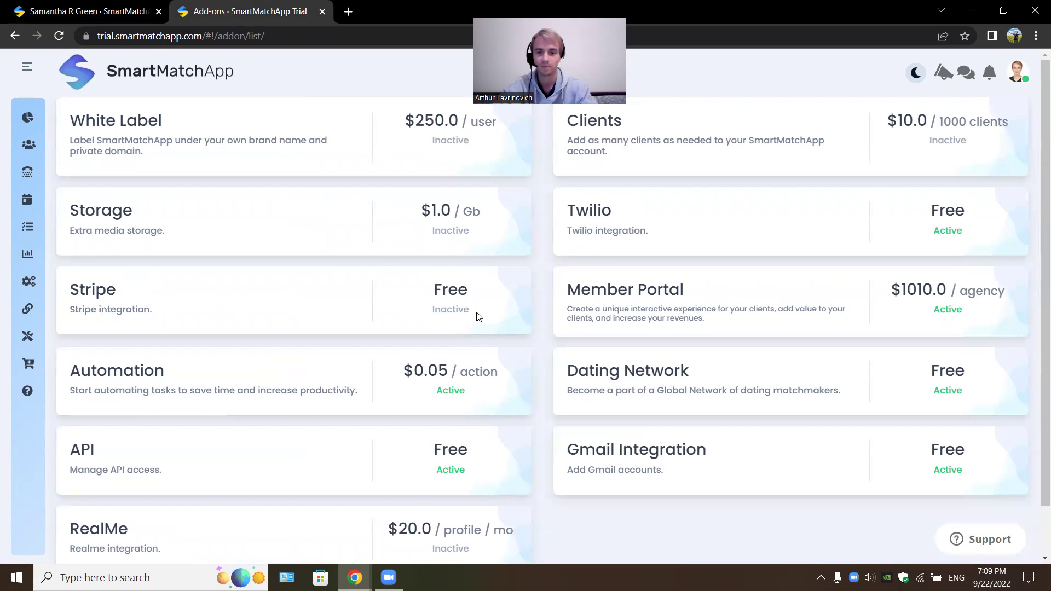
# Step: Highlight Gmail Integration's details, then view the list of emails sent to the client
pyautogui.scroll(-1, 989, 469)
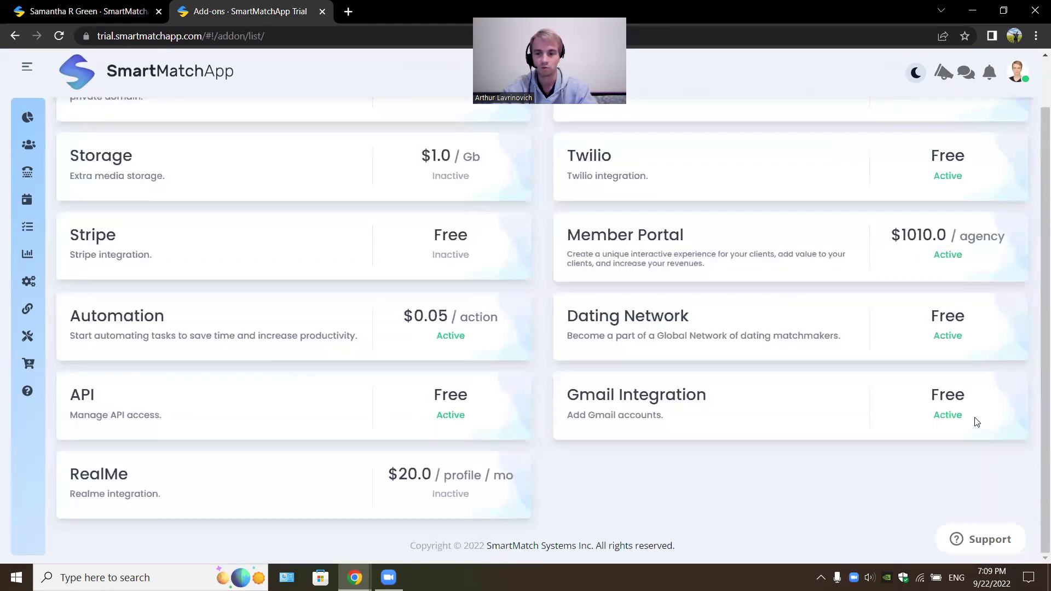
pyautogui.moveTo(977, 422); pyautogui.dragTo(564, 399)
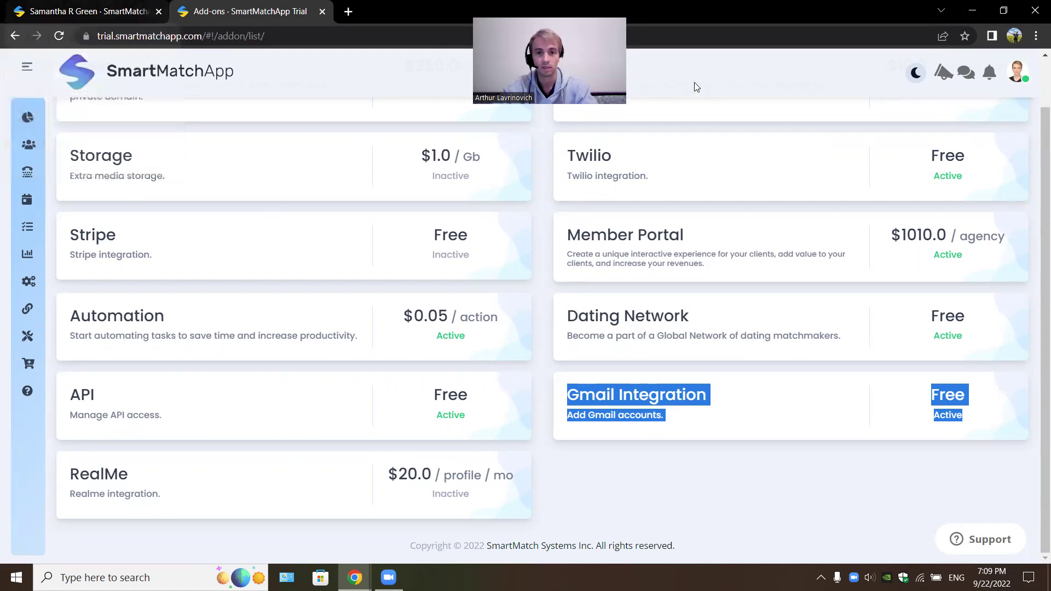
pyautogui.click(94, 15)
pyautogui.moveTo(398, 149)
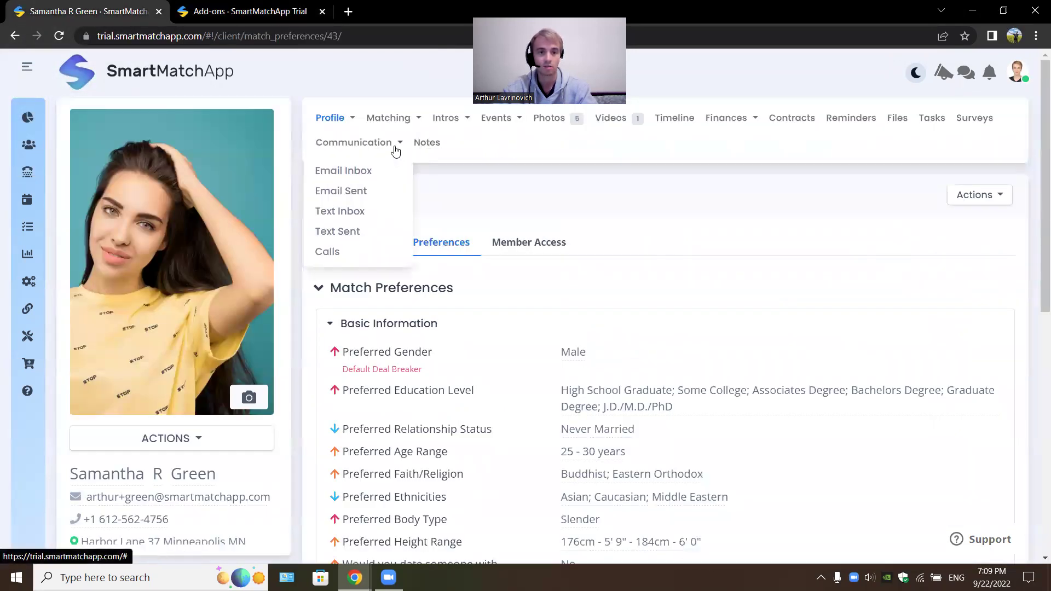
pyautogui.click(366, 195)
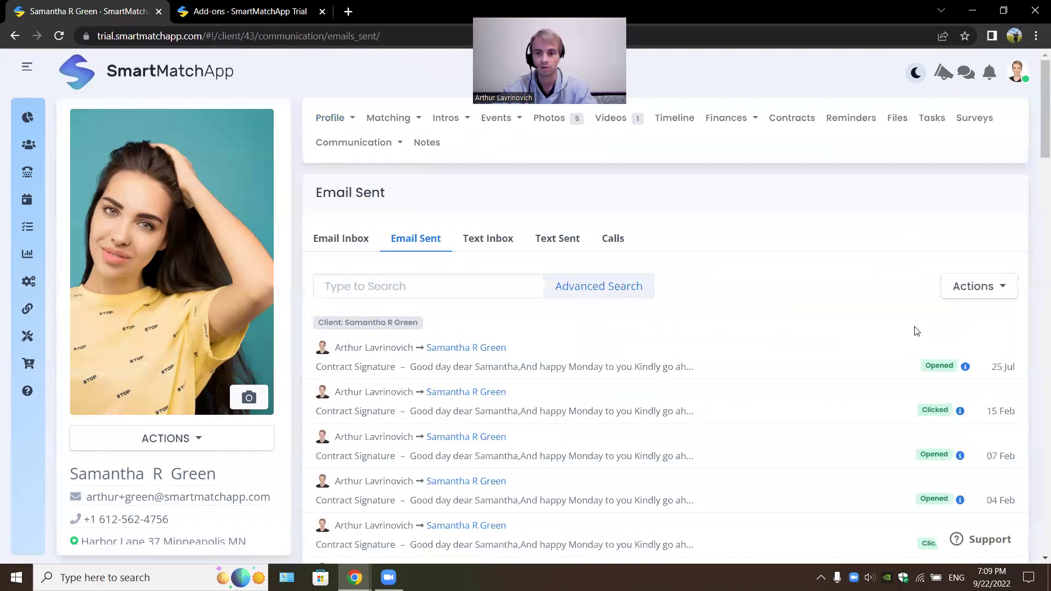
pyautogui.scroll(-10, 917, 332)
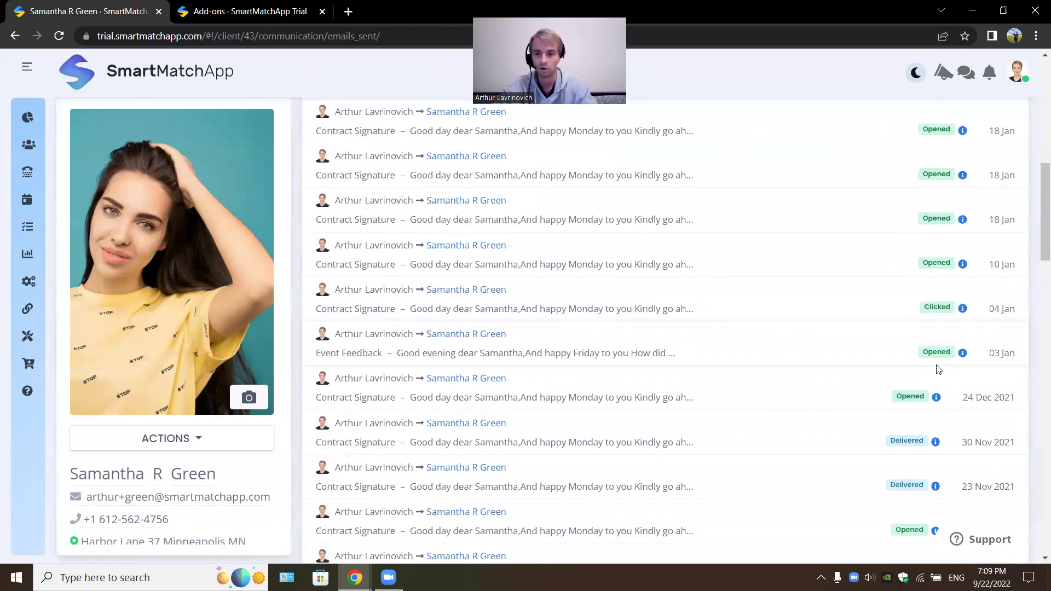
pyautogui.scroll(4, 936, 362)
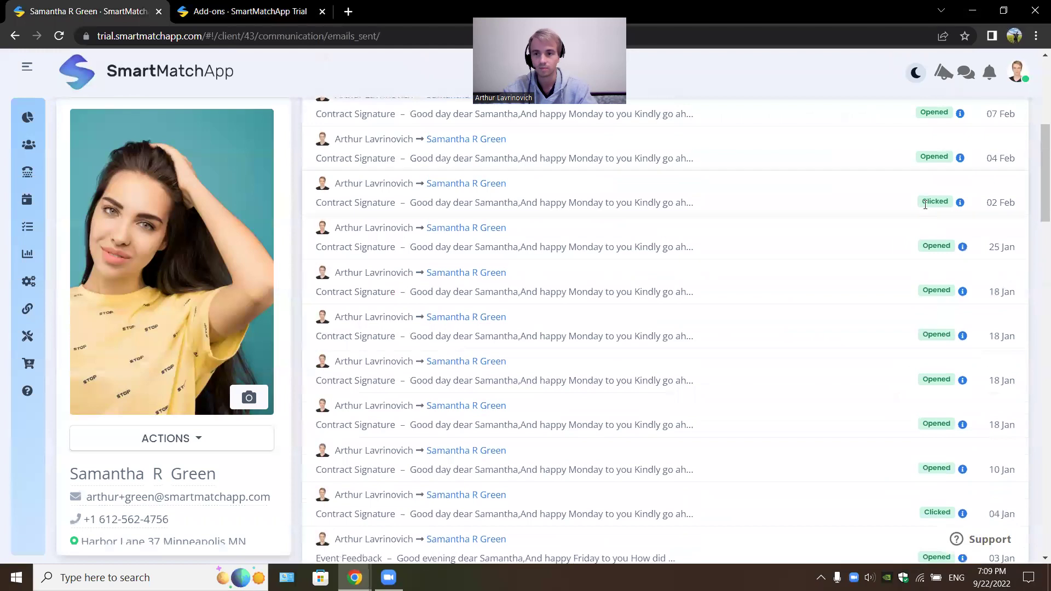
pyautogui.scroll(6, 934, 199)
# Step: Back on the Add-ons list, highlight RealMe's $20 per profile per month price
pyautogui.click(246, 11)
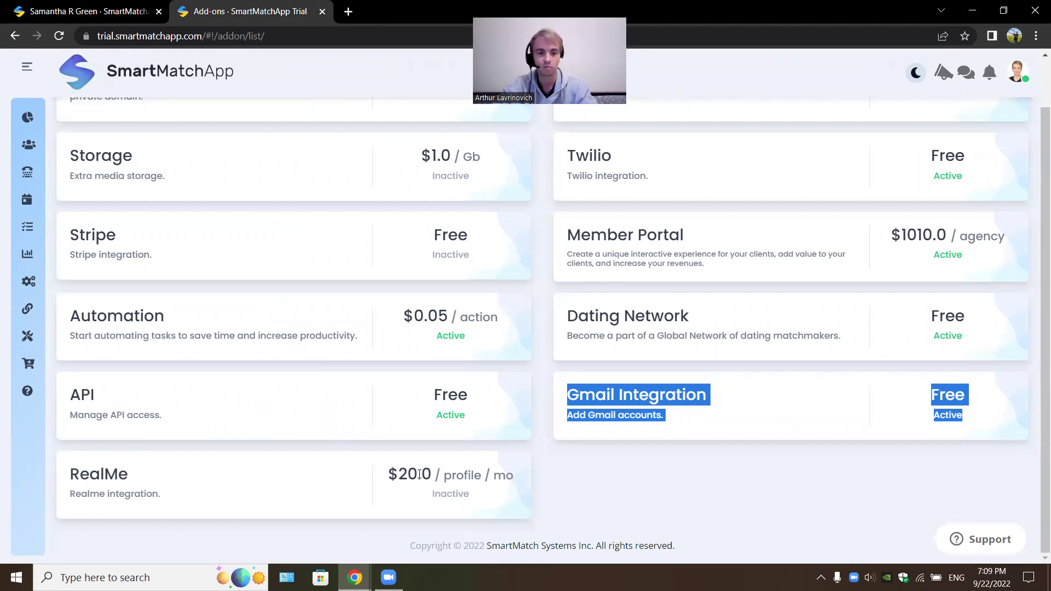
pyautogui.moveTo(417, 474); pyautogui.dragTo(392, 474)
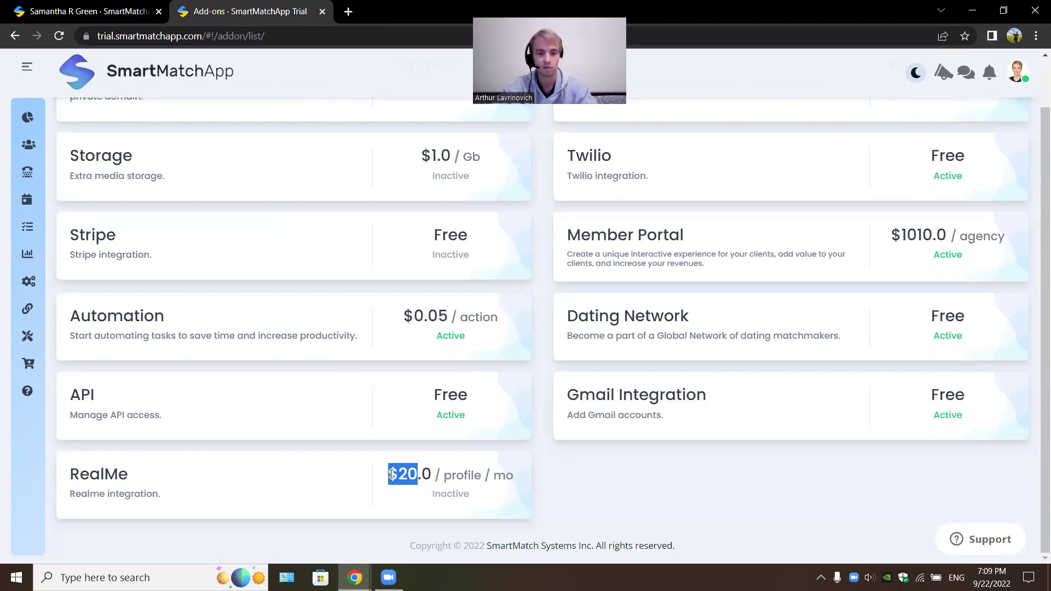
pyautogui.click(489, 497)
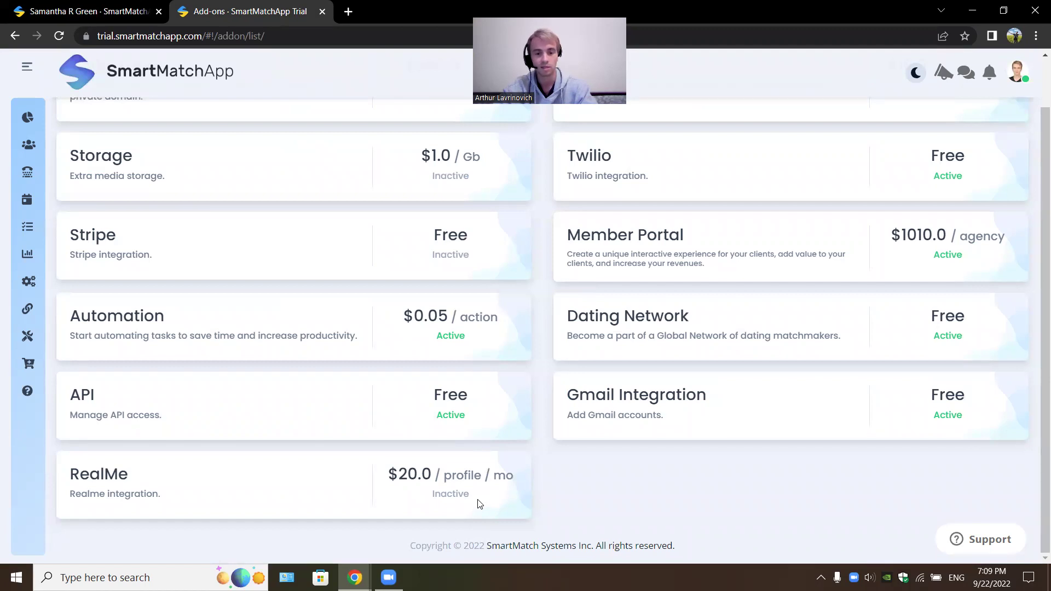
# Step: Browse the API add-on's Update a client reference, then return to the 22-client Clients directory
pyautogui.click(92, 402)
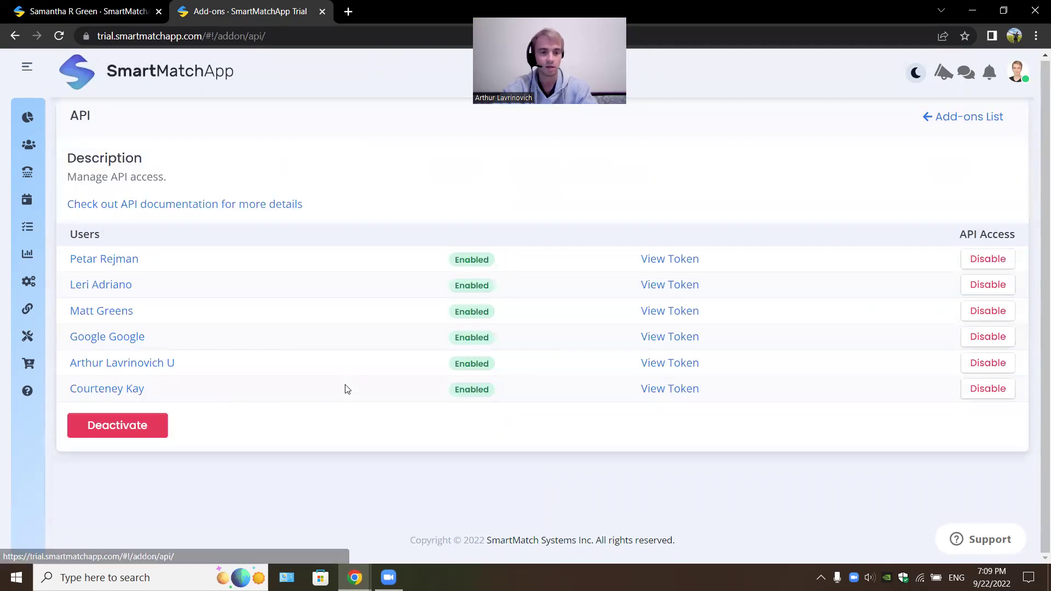
pyautogui.click(279, 206)
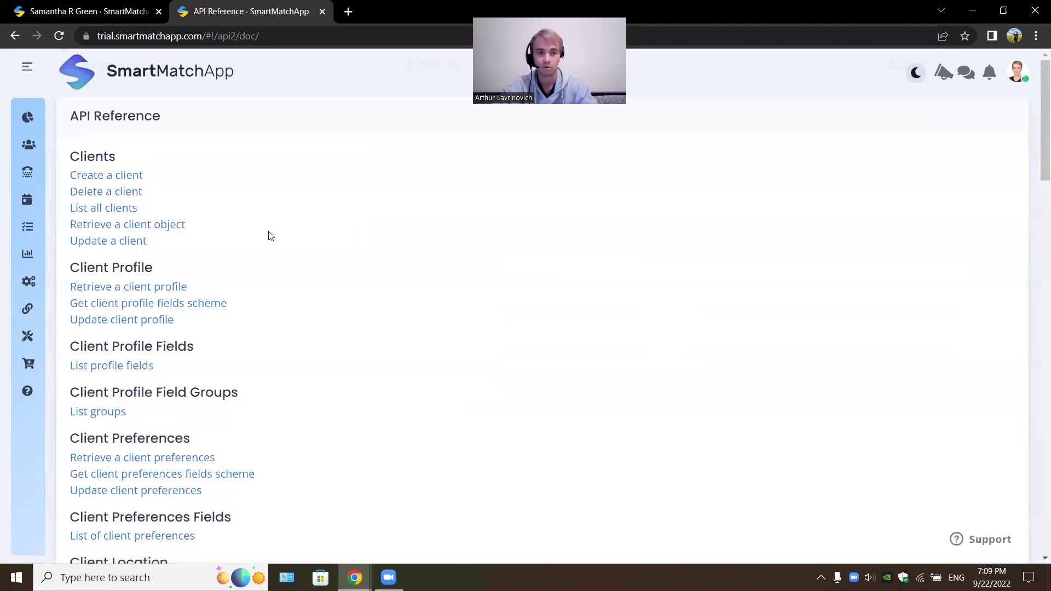
pyautogui.click(141, 242)
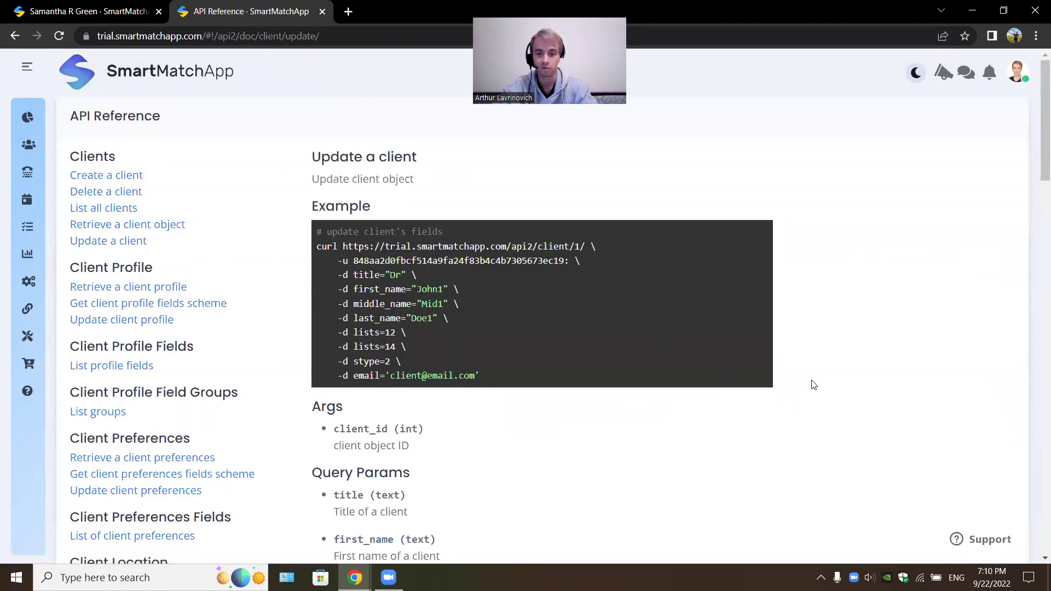
pyautogui.scroll(-13, 827, 389)
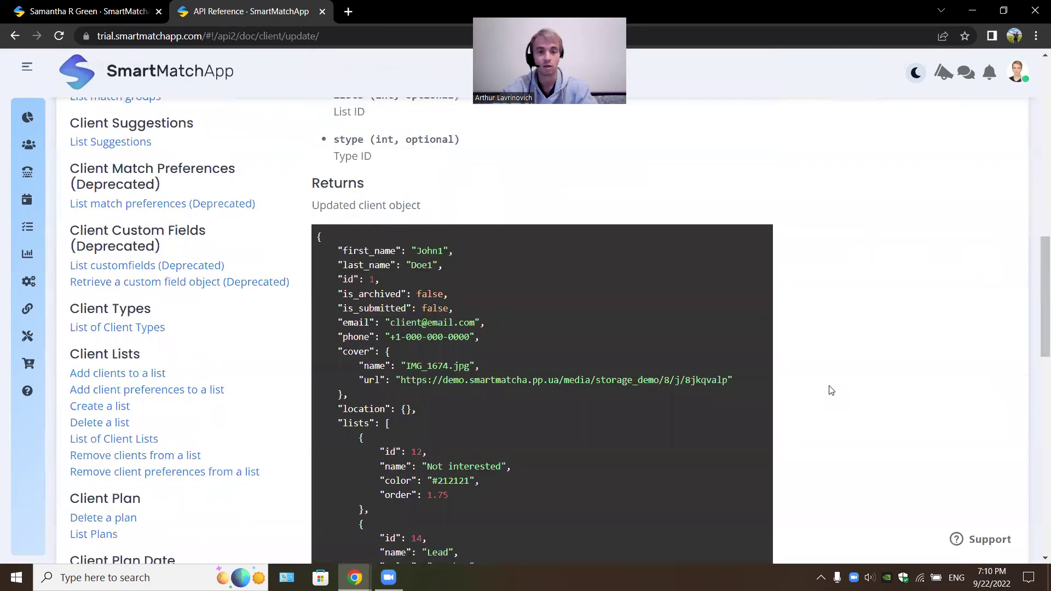
pyautogui.scroll(-3, 831, 390)
pyautogui.scroll(1, 832, 390)
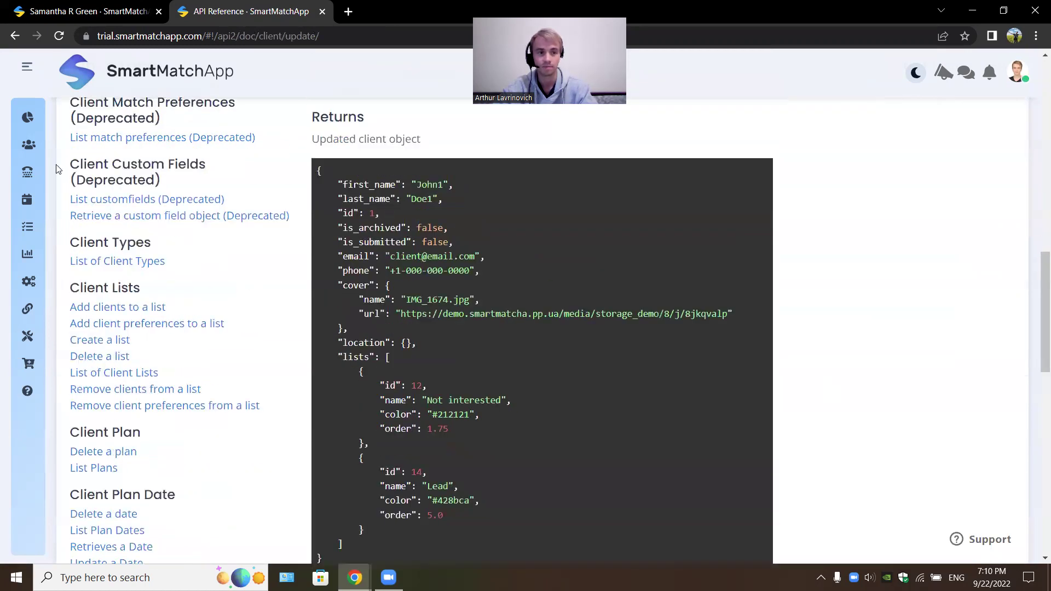
pyautogui.moveTo(56, 164)
pyautogui.click(52, 145)
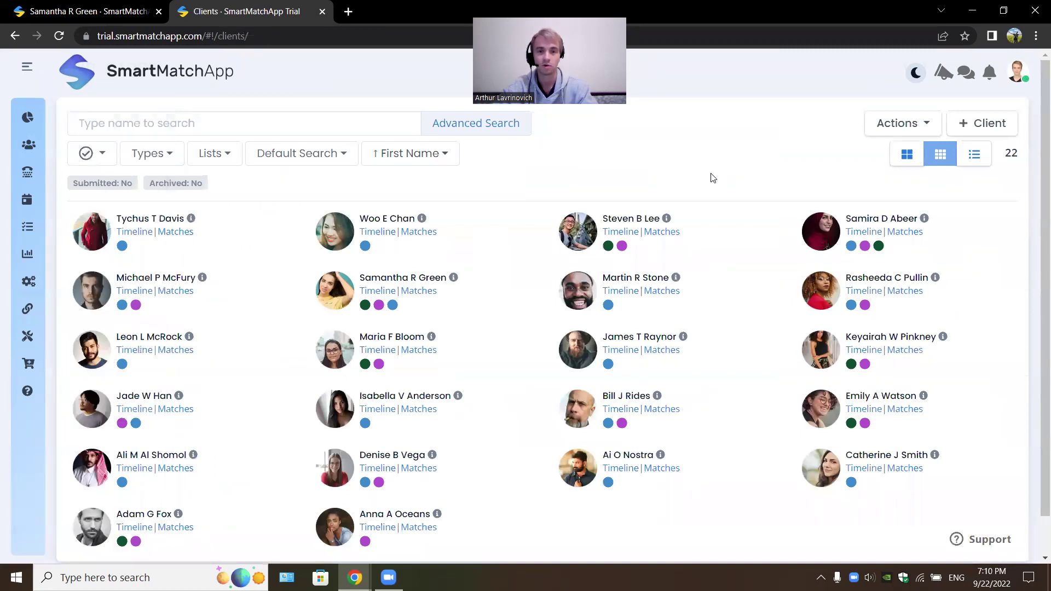
pyautogui.moveTo(393, 305)
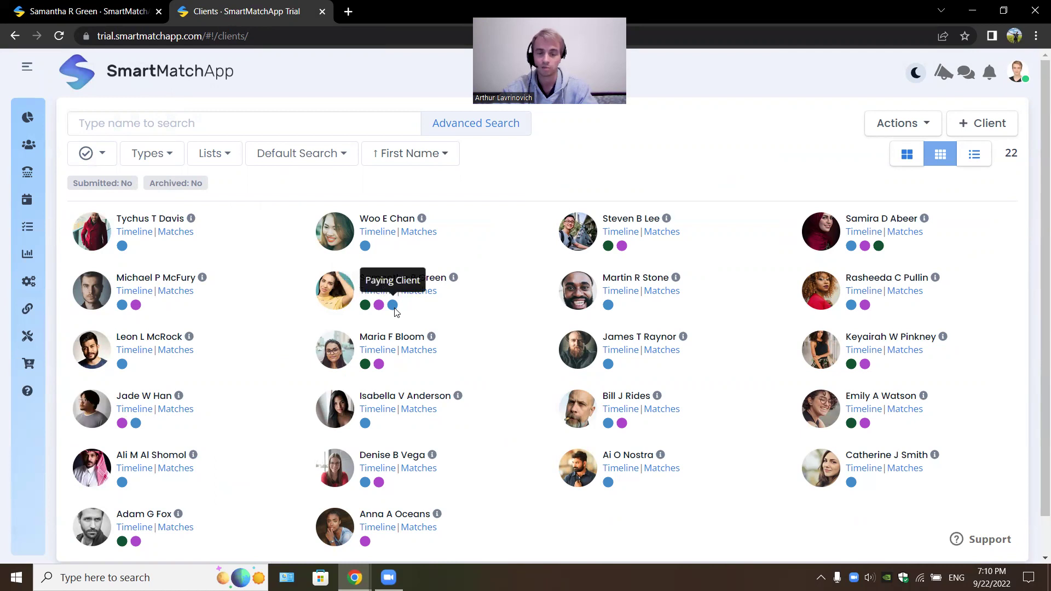
# Step: Filter clients by location to within 500 miles of New York, NY, USA
pyautogui.click(475, 132)
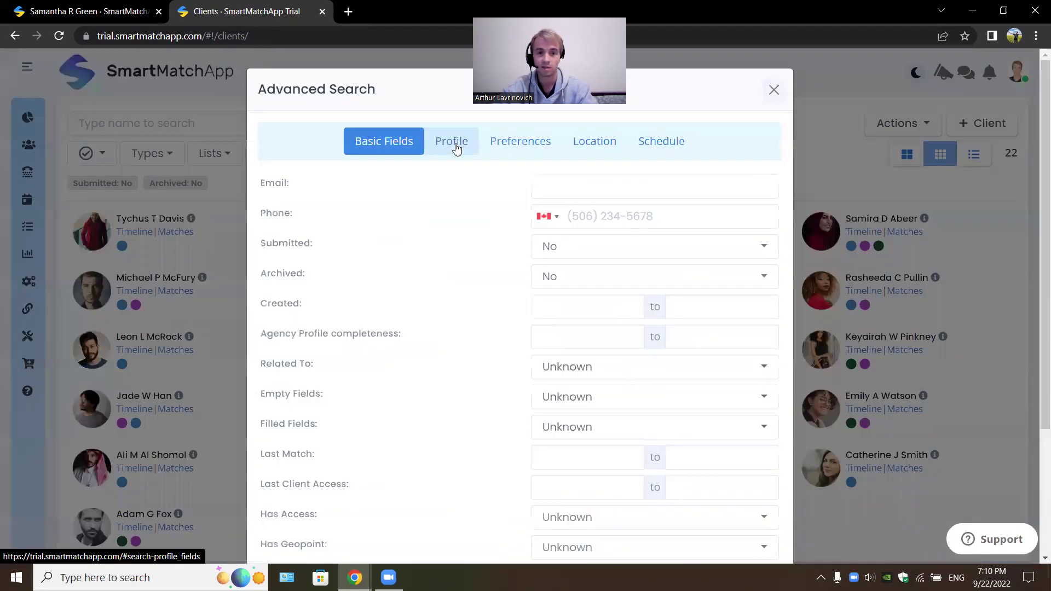
pyautogui.click(452, 141)
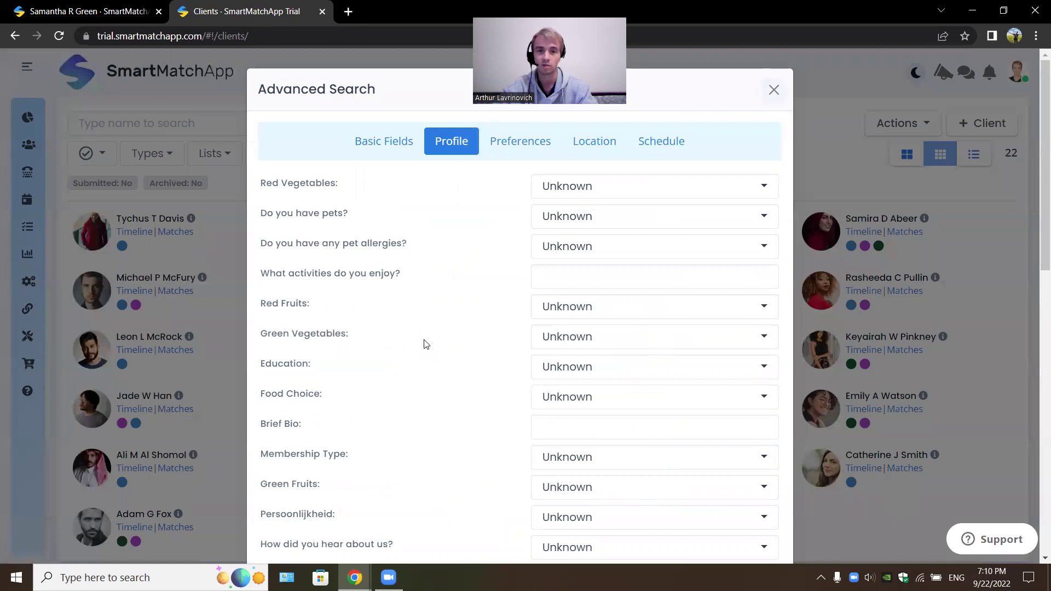
pyautogui.click(599, 142)
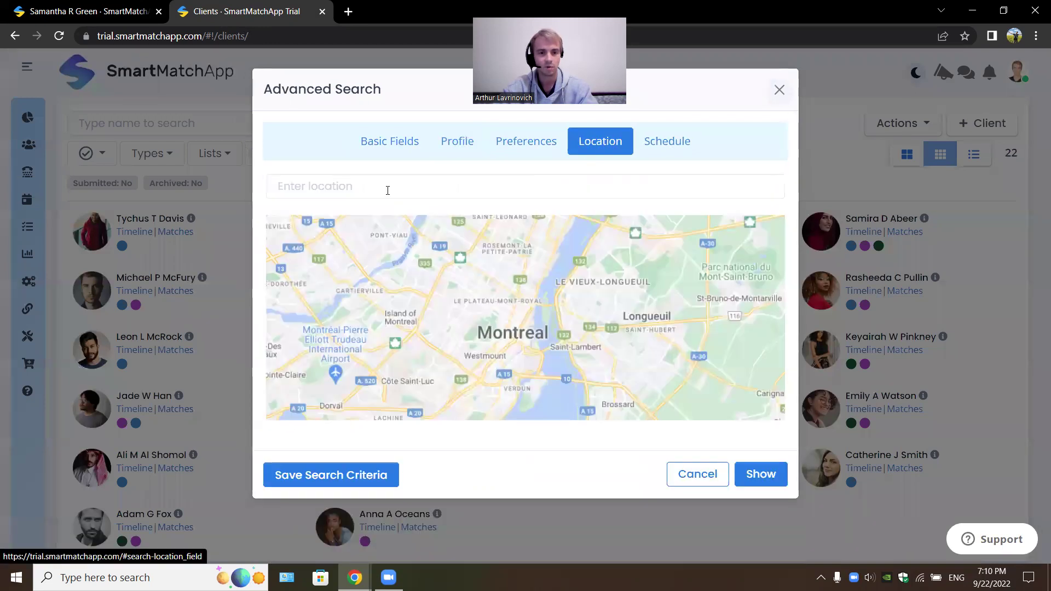
pyautogui.click(388, 190)
pyautogui.write('New')
pyautogui.click(352, 210)
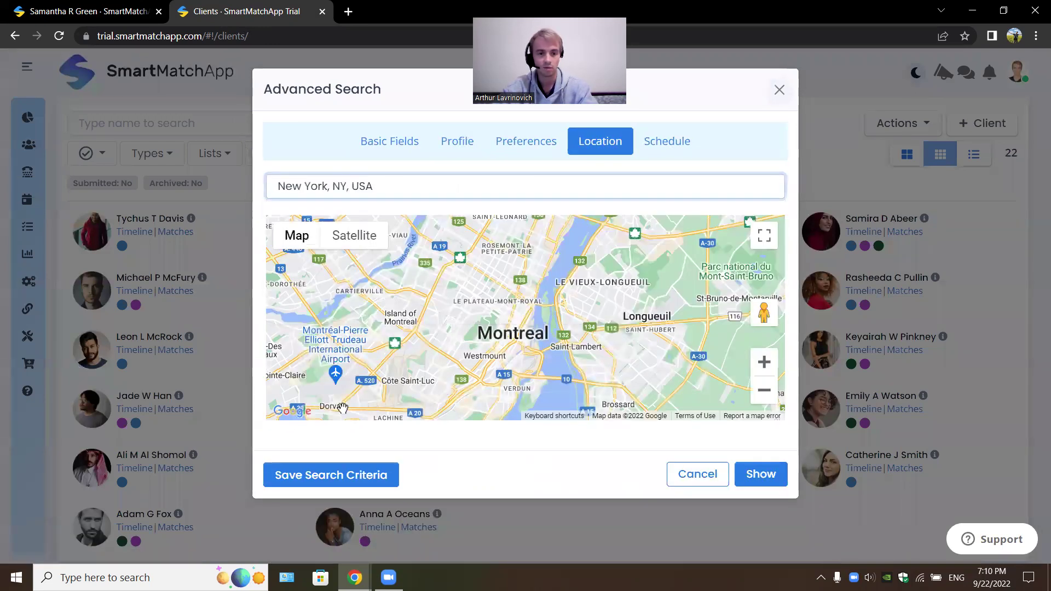
pyautogui.click(334, 470)
pyautogui.write('500')
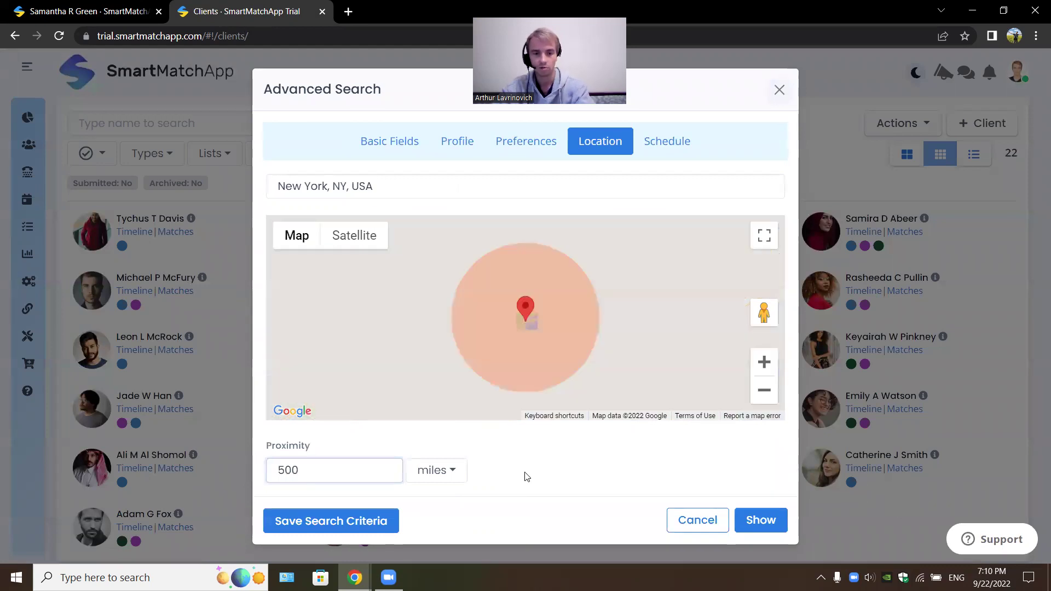
pyautogui.click(526, 477)
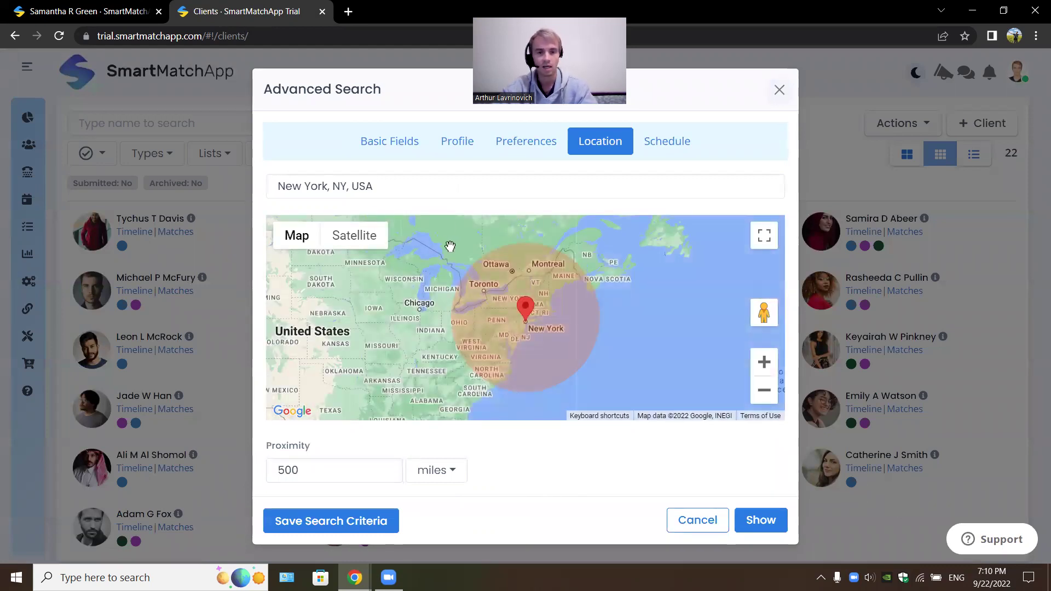
# Step: Include every education level in the Education filter and run the search, showing 5 clients
pyautogui.click(453, 147)
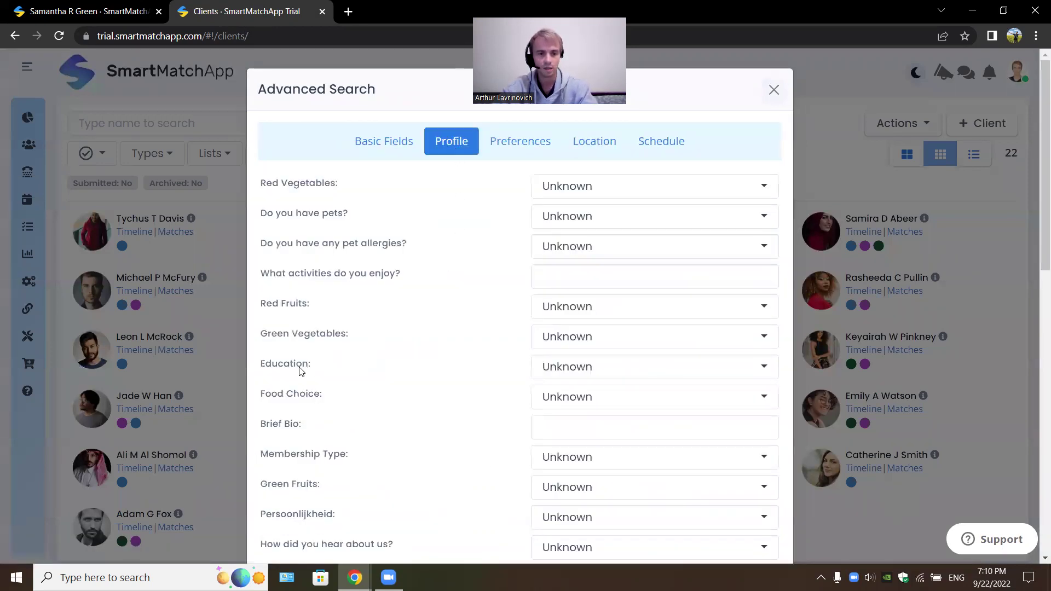
pyautogui.moveTo(261, 369); pyautogui.dragTo(312, 368)
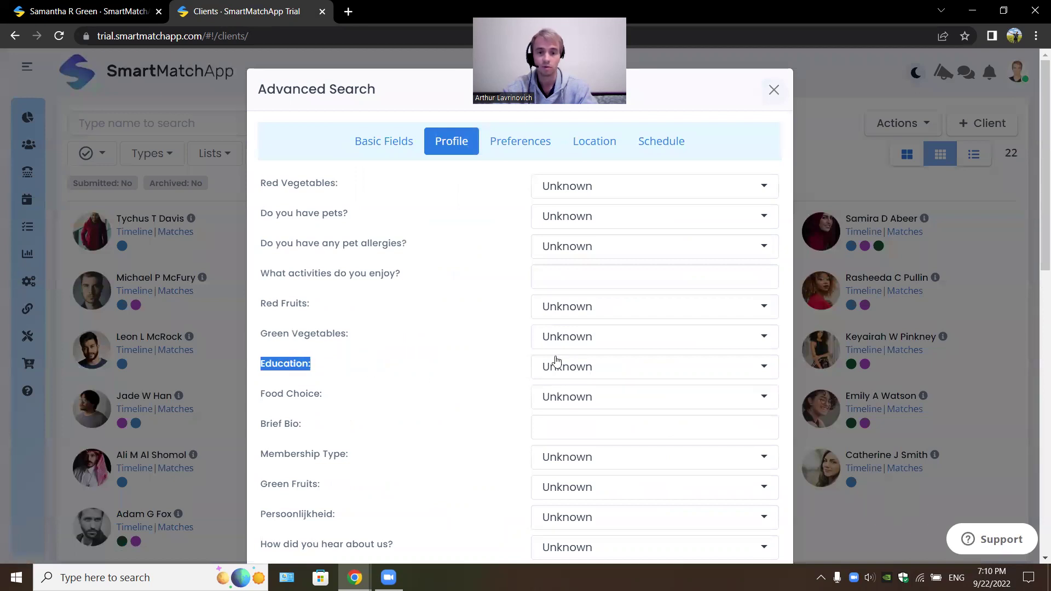
pyautogui.click(600, 368)
pyautogui.click(591, 383)
pyautogui.click(595, 377)
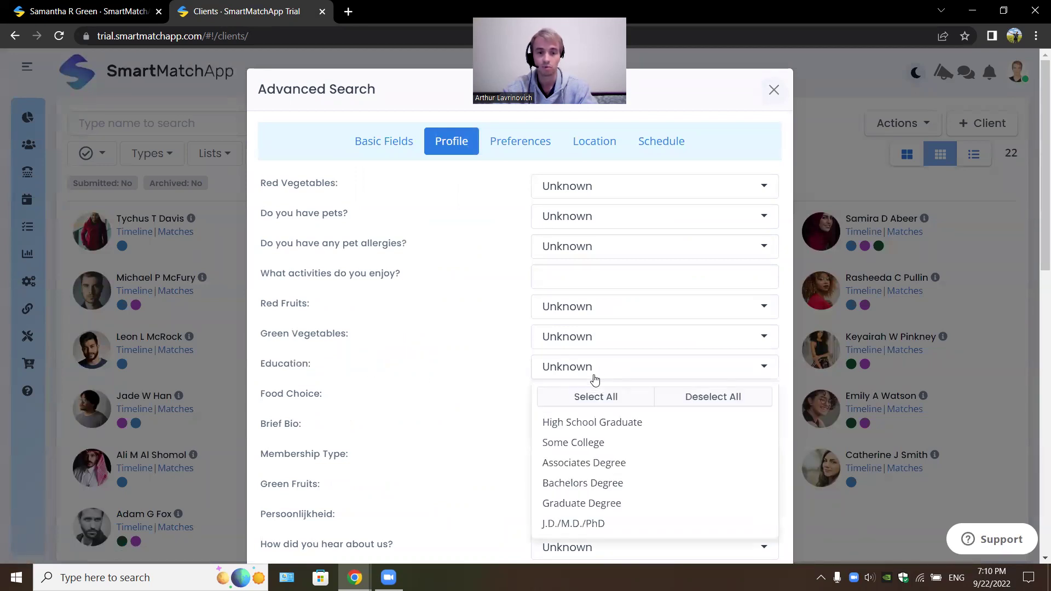
pyautogui.click(590, 398)
pyautogui.click(480, 370)
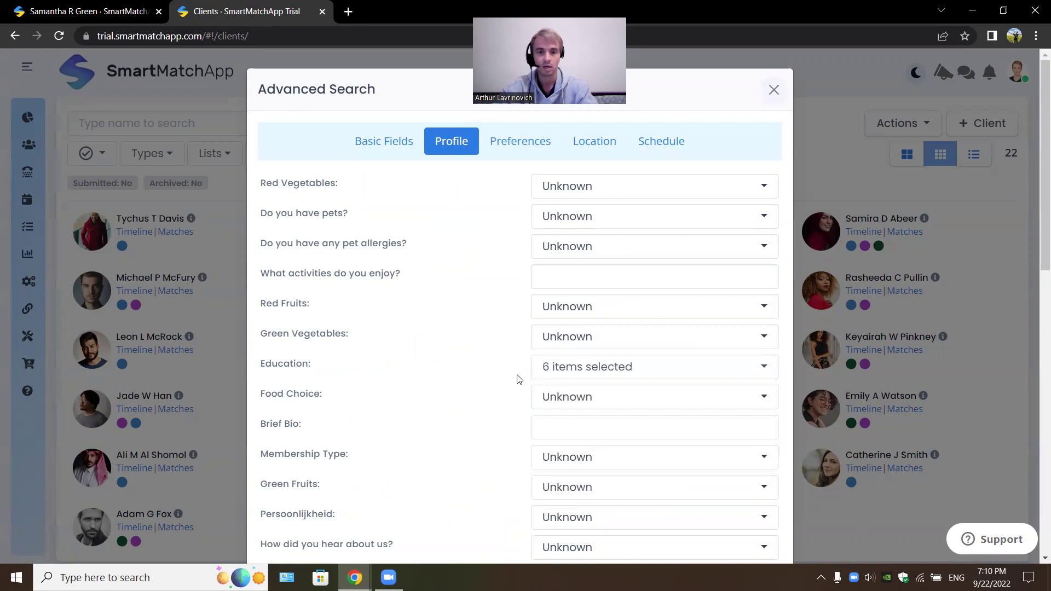
pyautogui.scroll(-10, 518, 375)
pyautogui.click(758, 523)
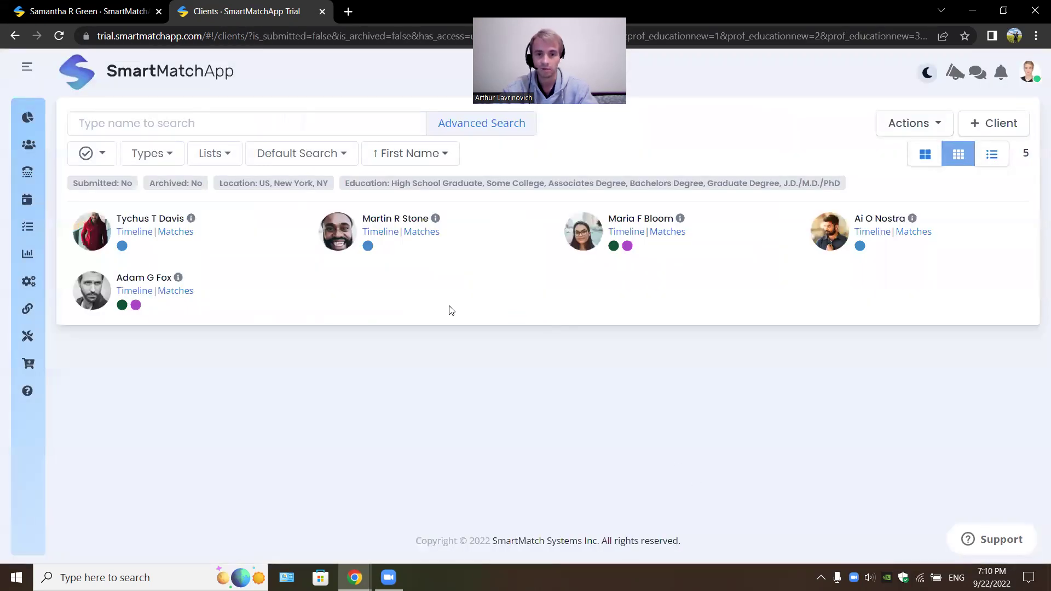
# Step: Select all five filtered clients and view the available bulk actions
pyautogui.click(91, 153)
pyautogui.click(116, 183)
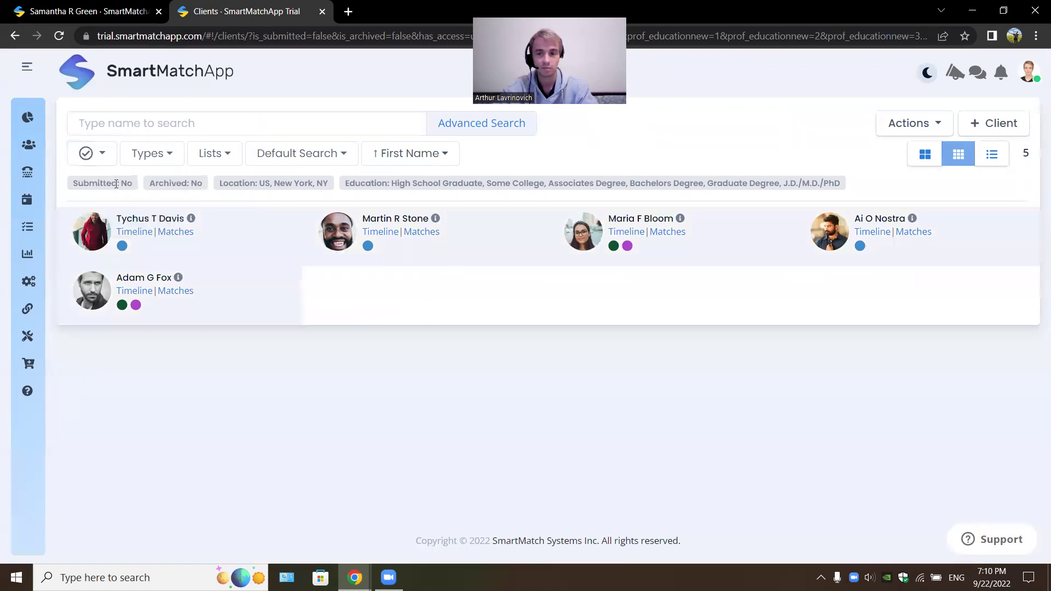
pyautogui.click(883, 132)
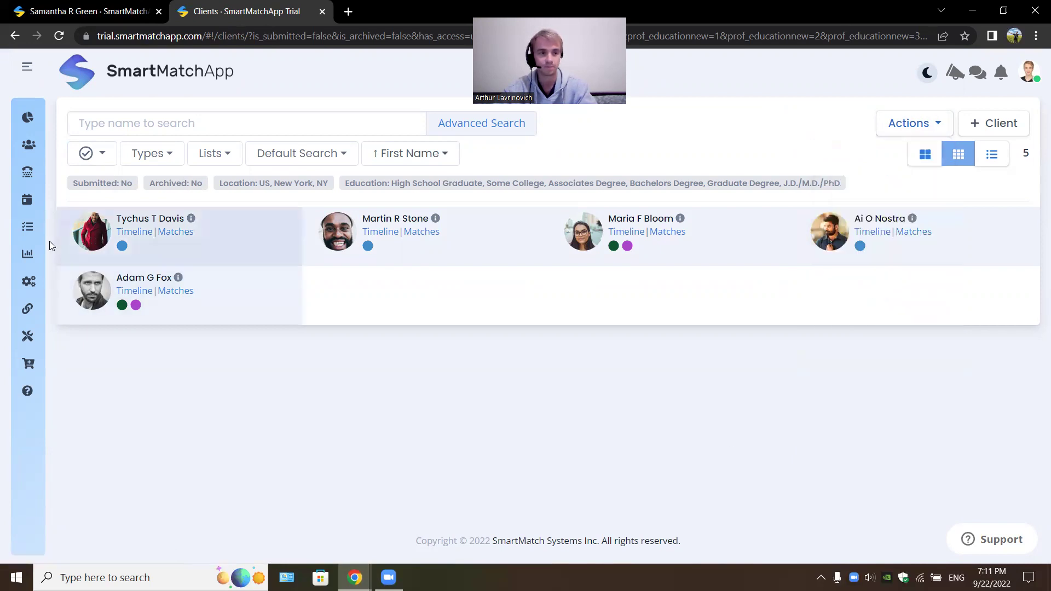
# Step: Open the Clients Map from the Dashboard section and zoom out to the United States
pyautogui.click(47, 116)
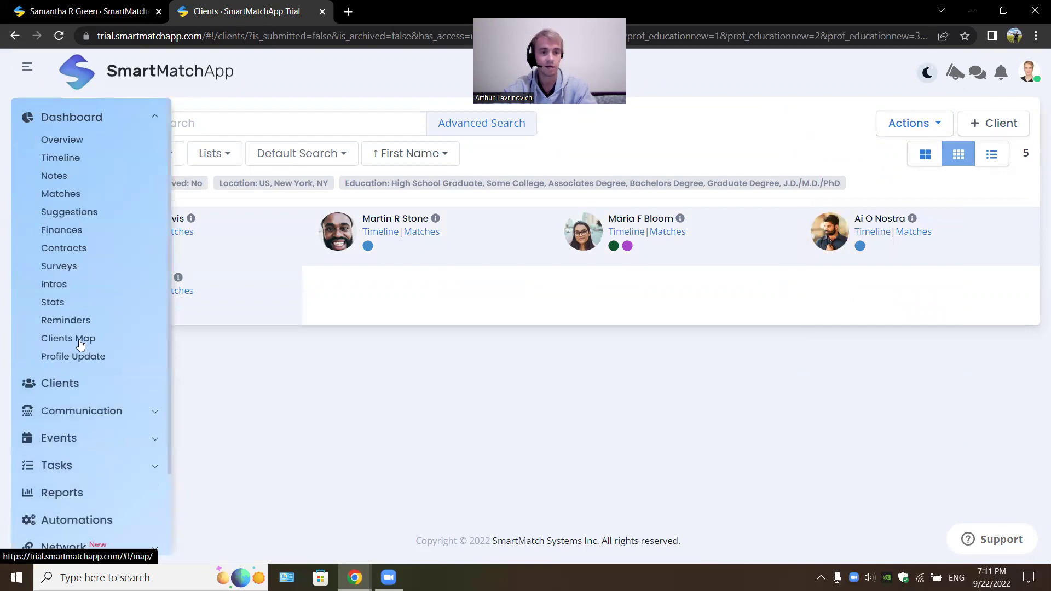
pyautogui.click(81, 338)
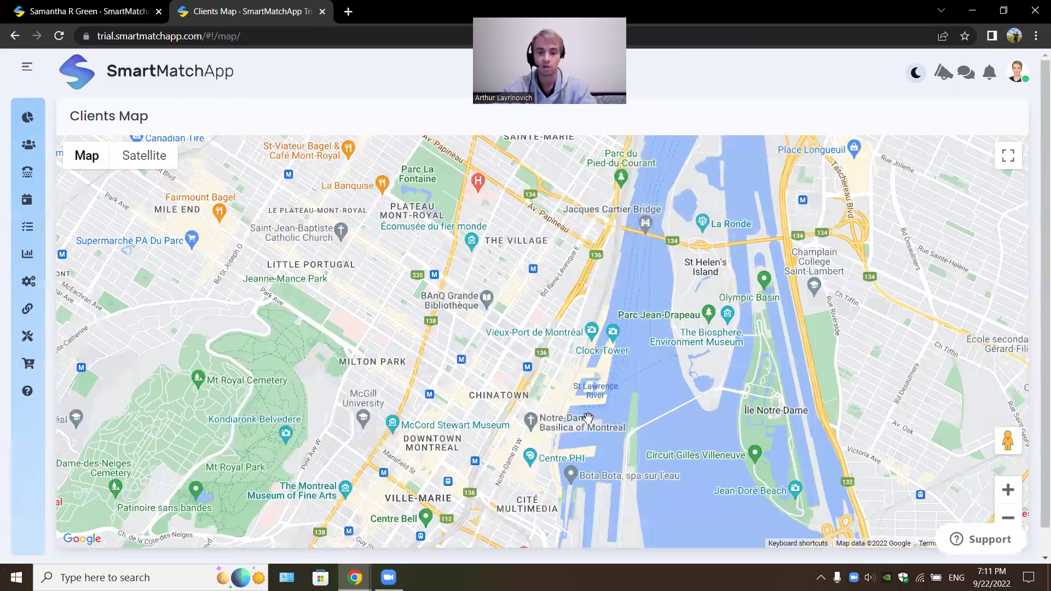
pyautogui.scroll(-6, 581, 419)
pyautogui.scroll(-3, 795, 284)
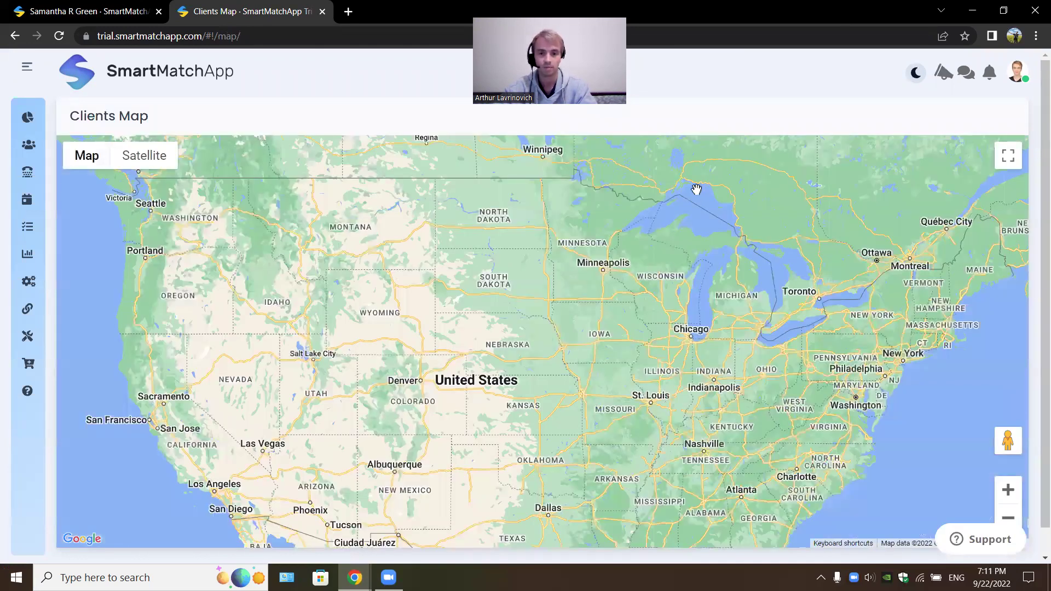
# Step: Open contact cards for several client markers, including Montana, Idaho and Nevada
pyautogui.click(602, 256)
pyautogui.click(453, 316)
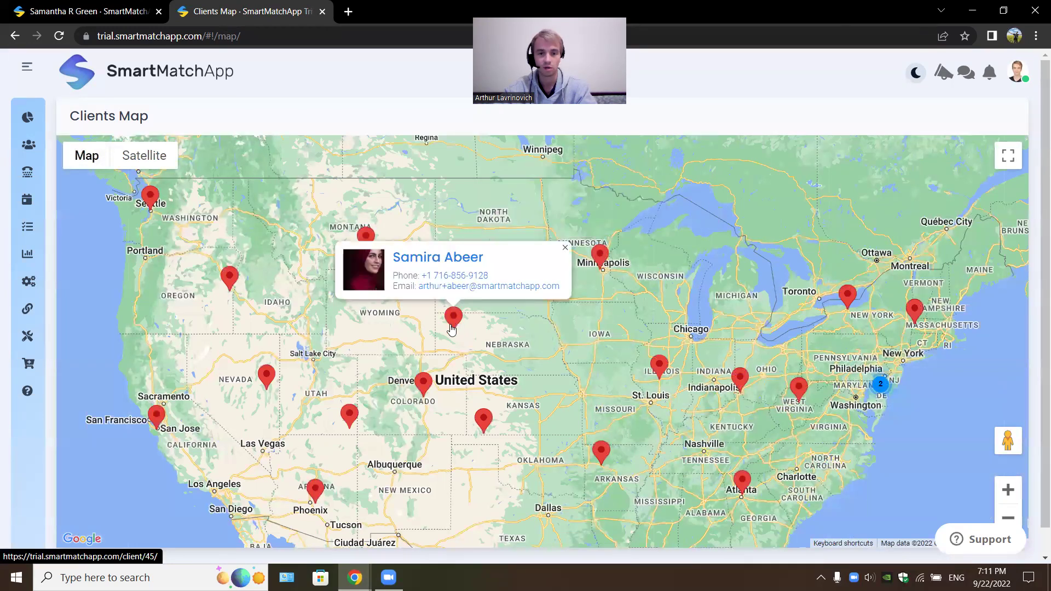
pyautogui.click(366, 235)
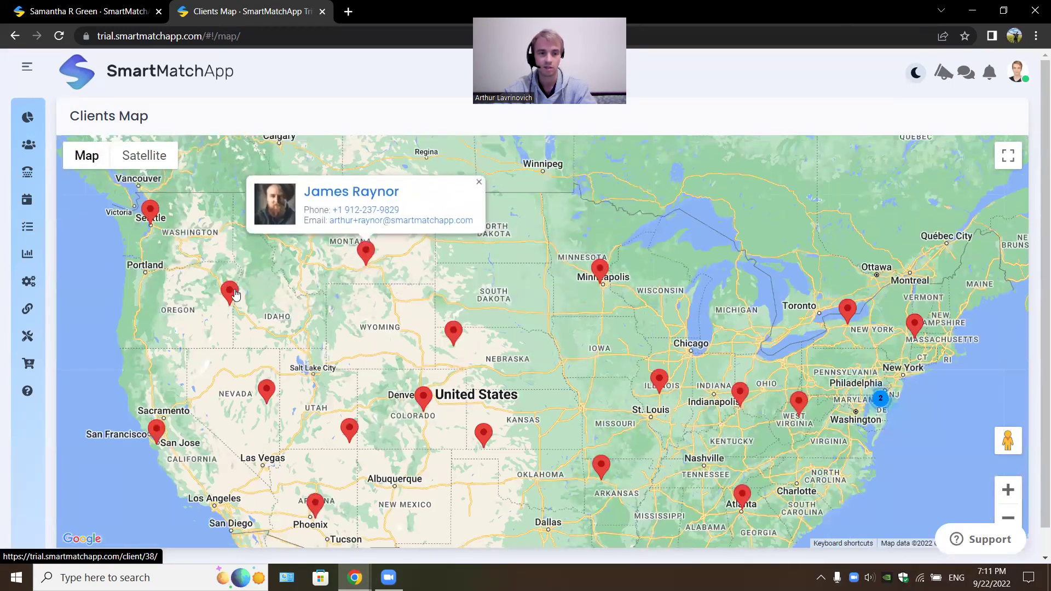
pyautogui.click(230, 290)
pyautogui.click(270, 395)
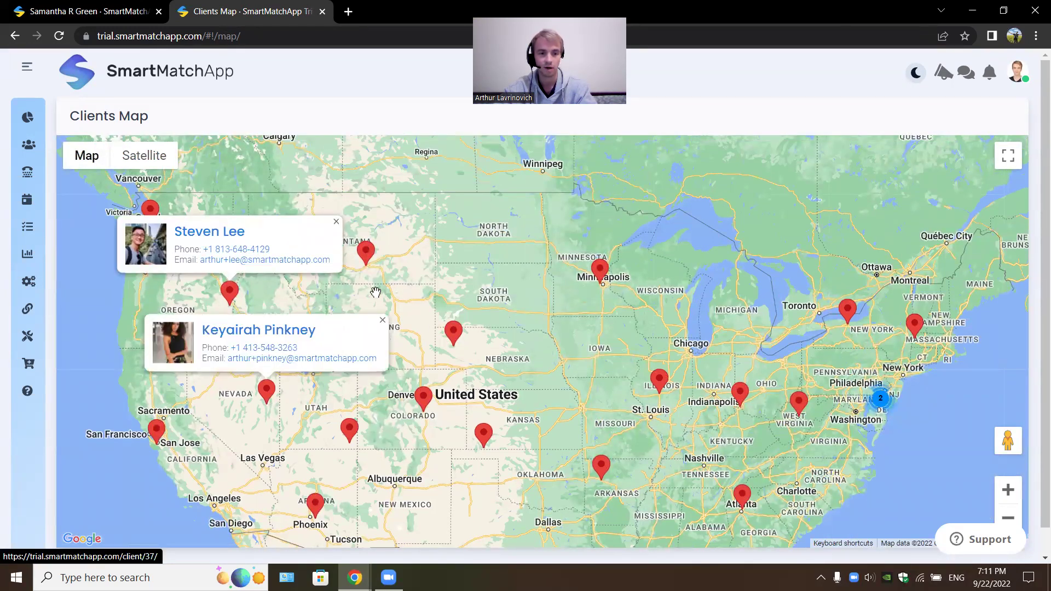
# Step: Open the Dashboard Stats page and switch to Submission Forms Stats
pyautogui.moveTo(85, 261)
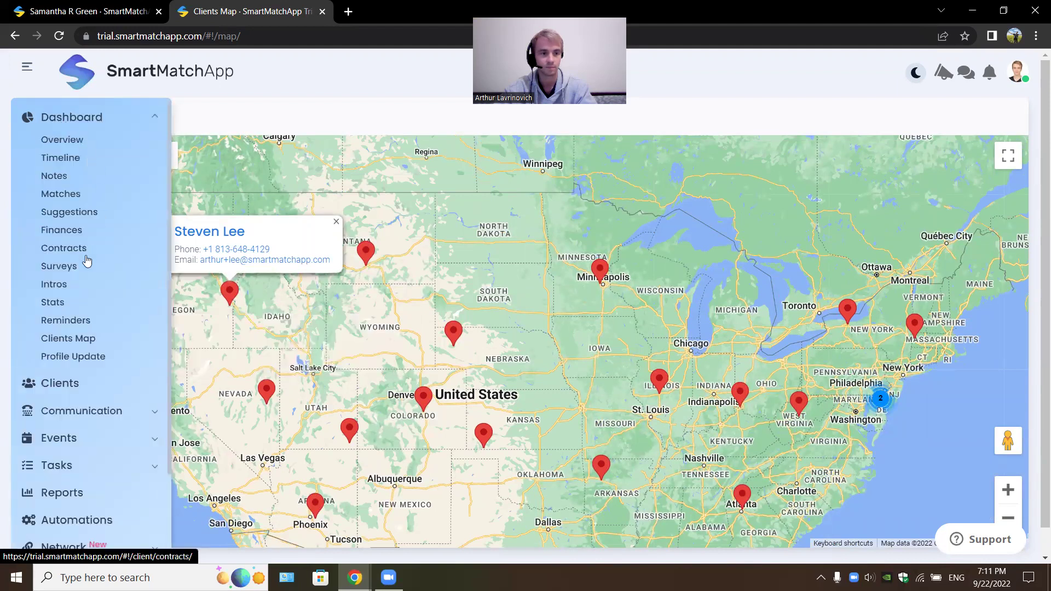
pyautogui.click(53, 302)
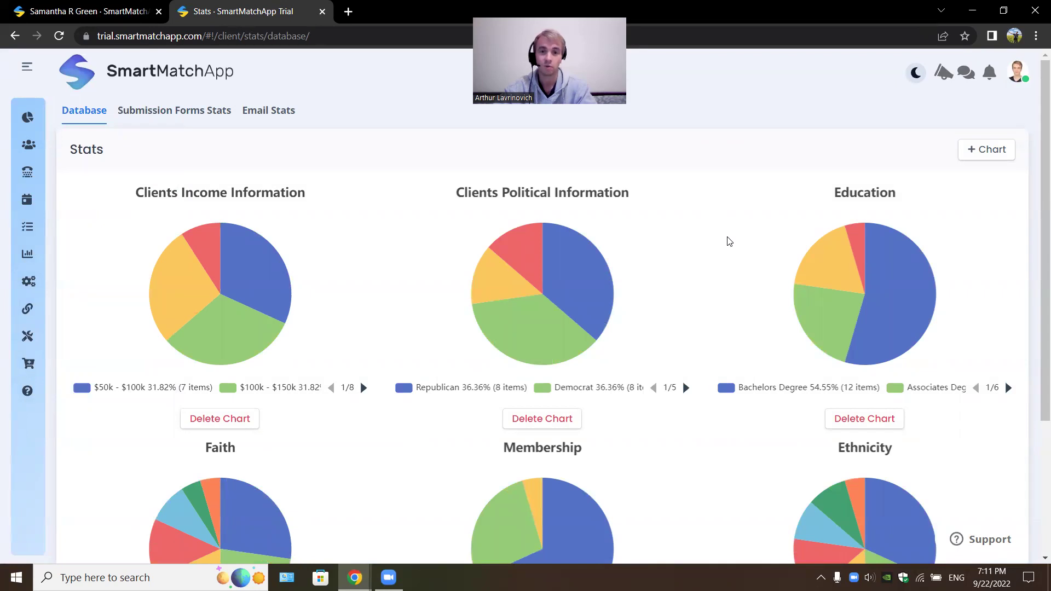
pyautogui.moveTo(828, 263)
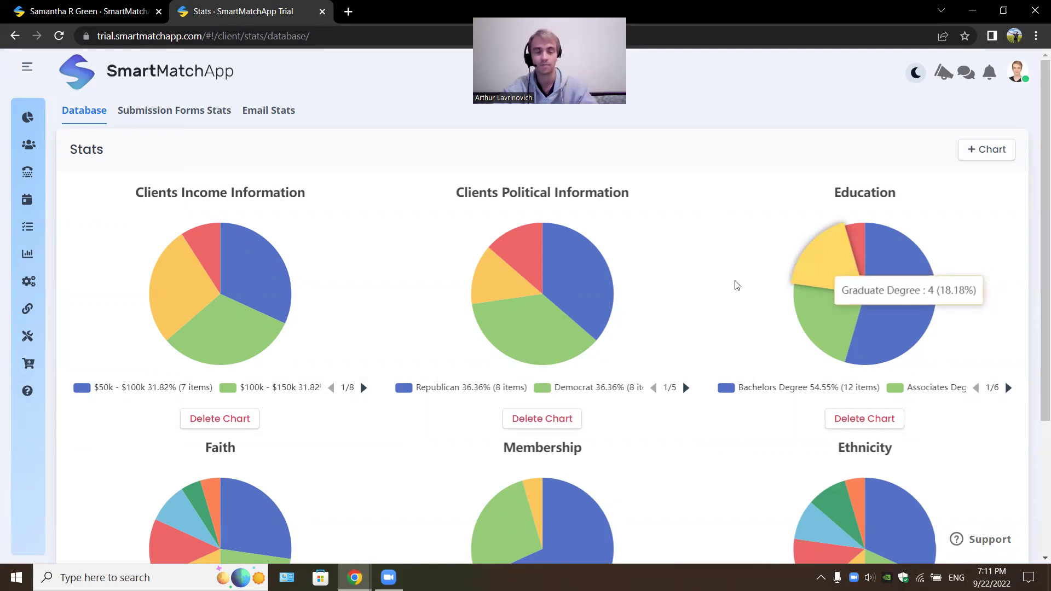
pyautogui.click(213, 110)
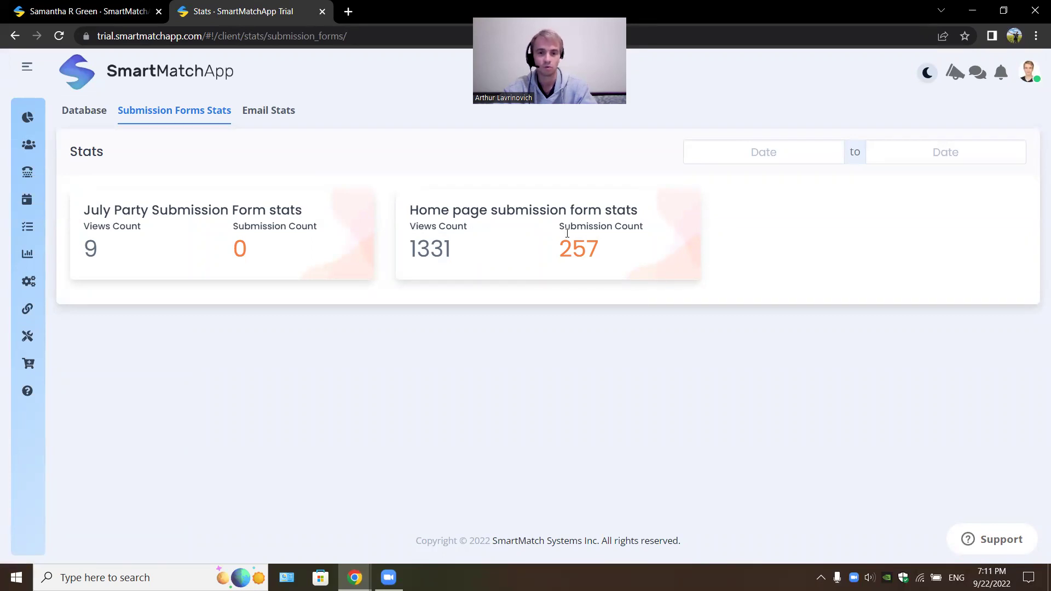
# Step: Set the submission form stats start date to 9/26/2021
pyautogui.click(777, 150)
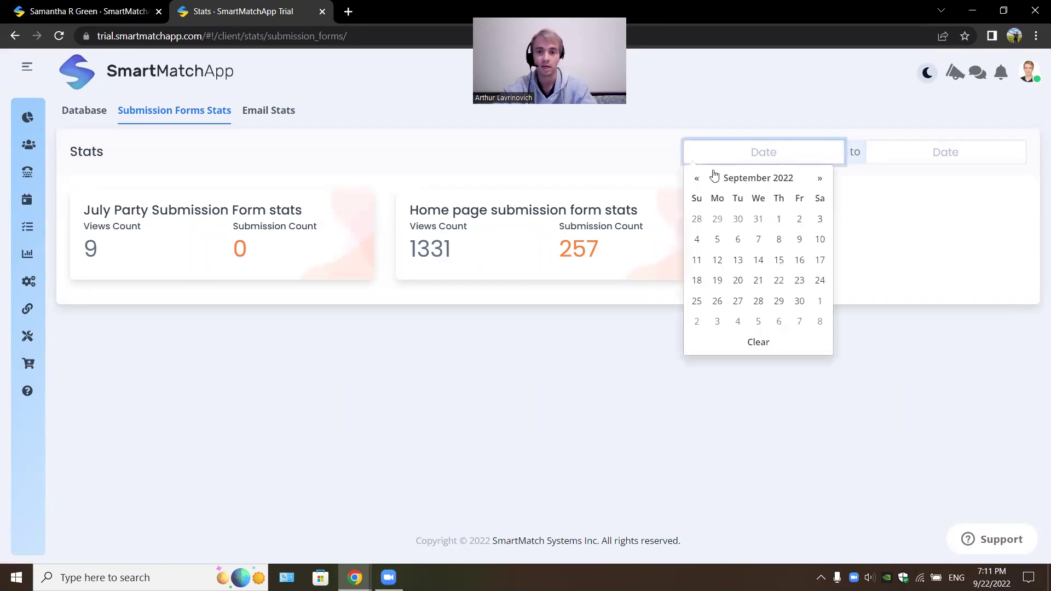
pyautogui.click(696, 179)
pyautogui.doubleClick(696, 180)
pyautogui.doubleClick(696, 179)
pyautogui.doubleClick(697, 180)
pyautogui.doubleClick(698, 180)
pyautogui.doubleClick(698, 180)
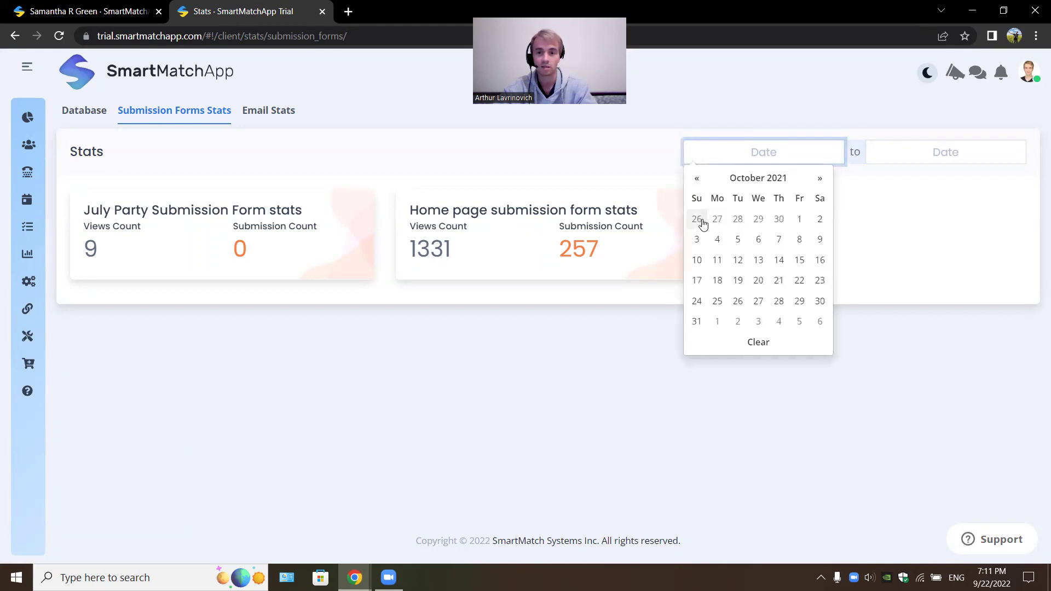
pyautogui.click(697, 219)
pyautogui.click(599, 170)
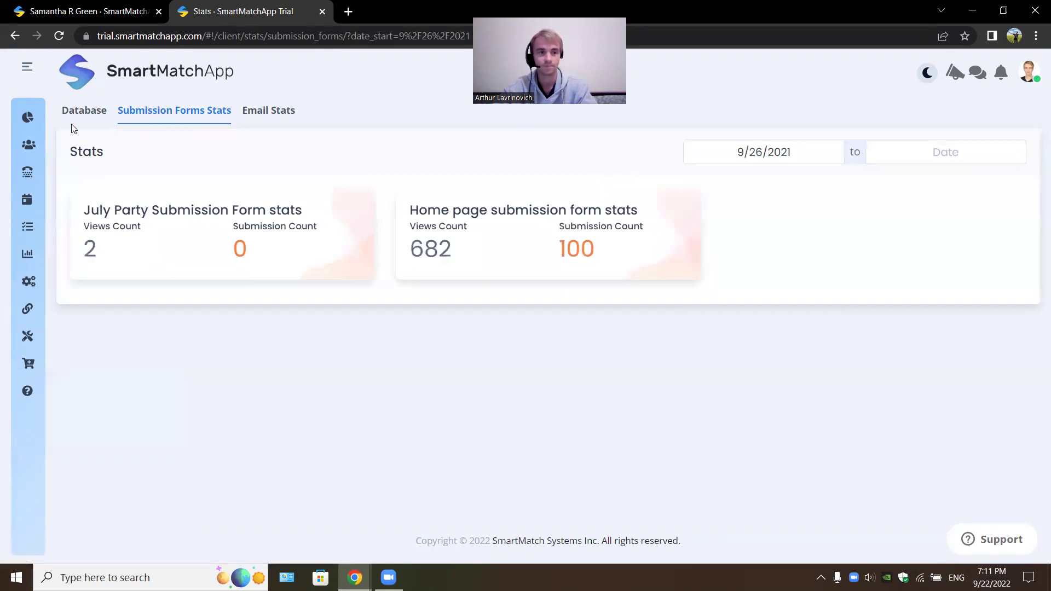
# Step: Open the First Date Feedback survey from the Surveys list and view its five submitted answers
pyautogui.moveTo(101, 234)
pyautogui.click(74, 269)
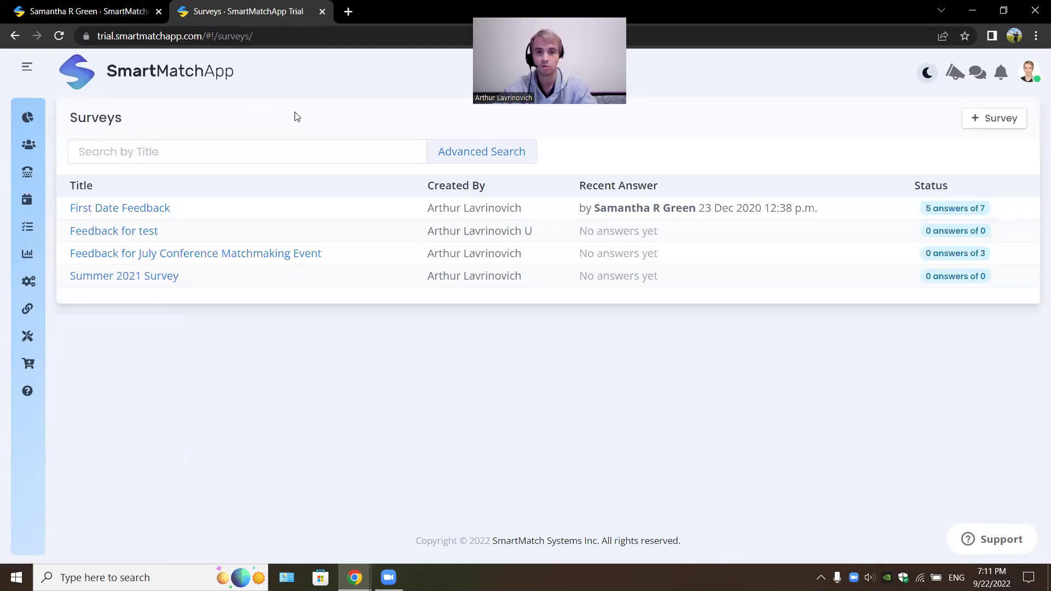
pyautogui.click(151, 215)
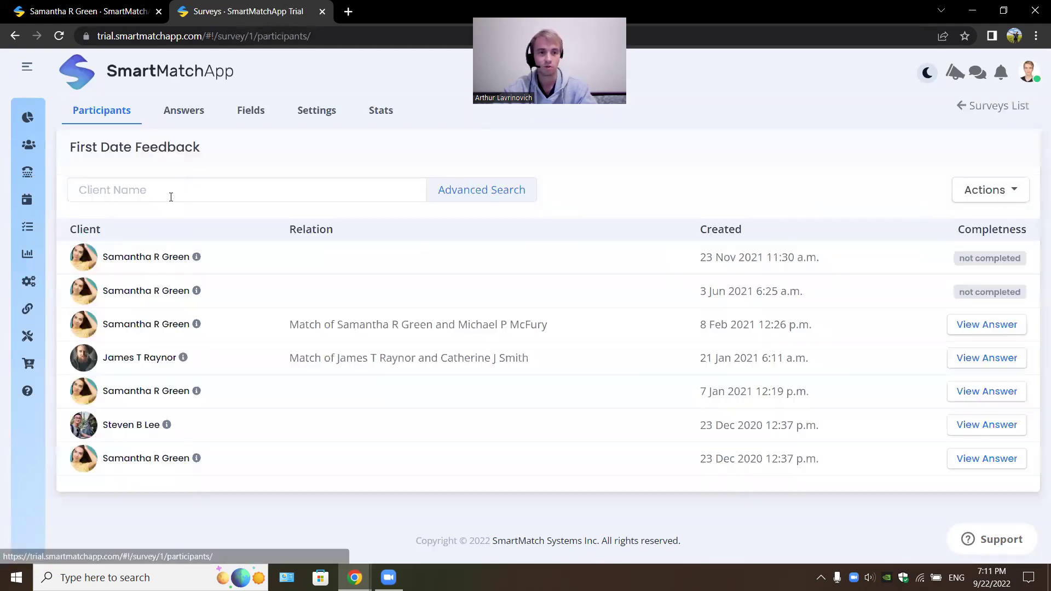
pyautogui.click(195, 117)
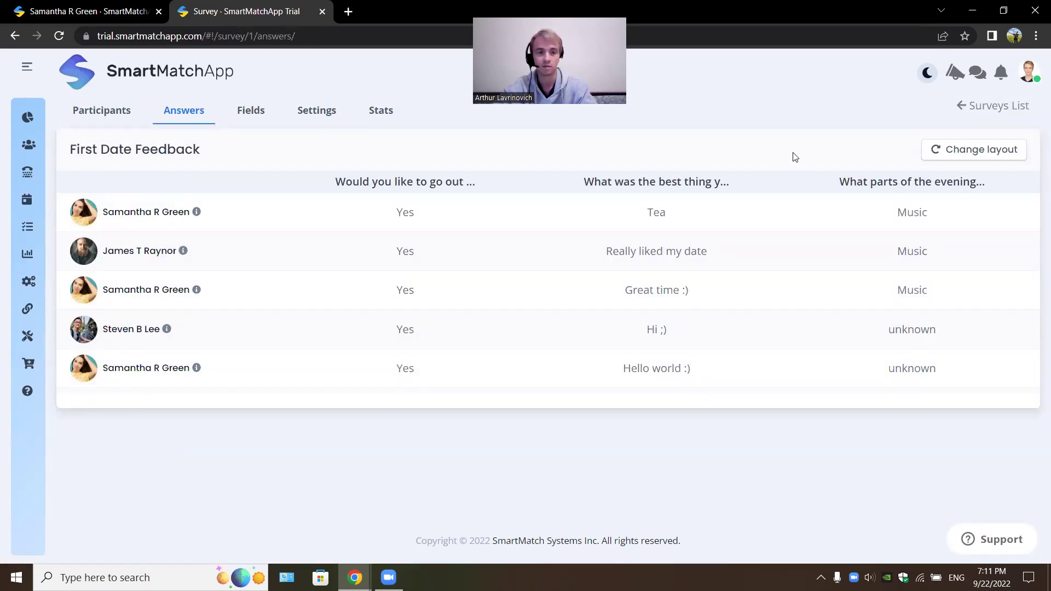
pyautogui.moveTo(38, 129)
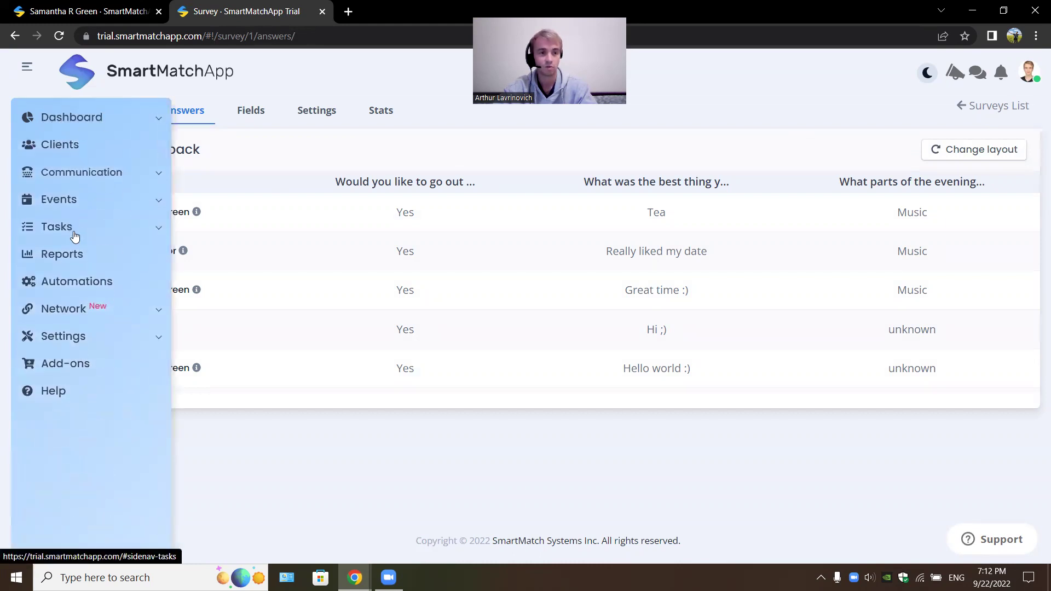
# Step: Open the Task List, review the Research Woo's family traditions task in a separate tab, then close it
pyautogui.click(86, 230)
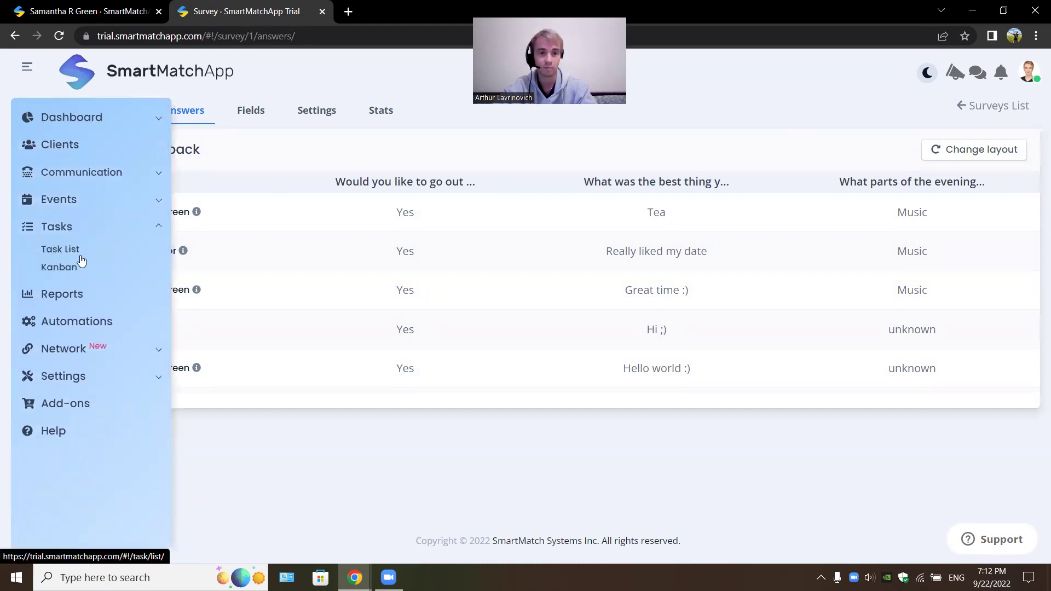
pyautogui.click(81, 250)
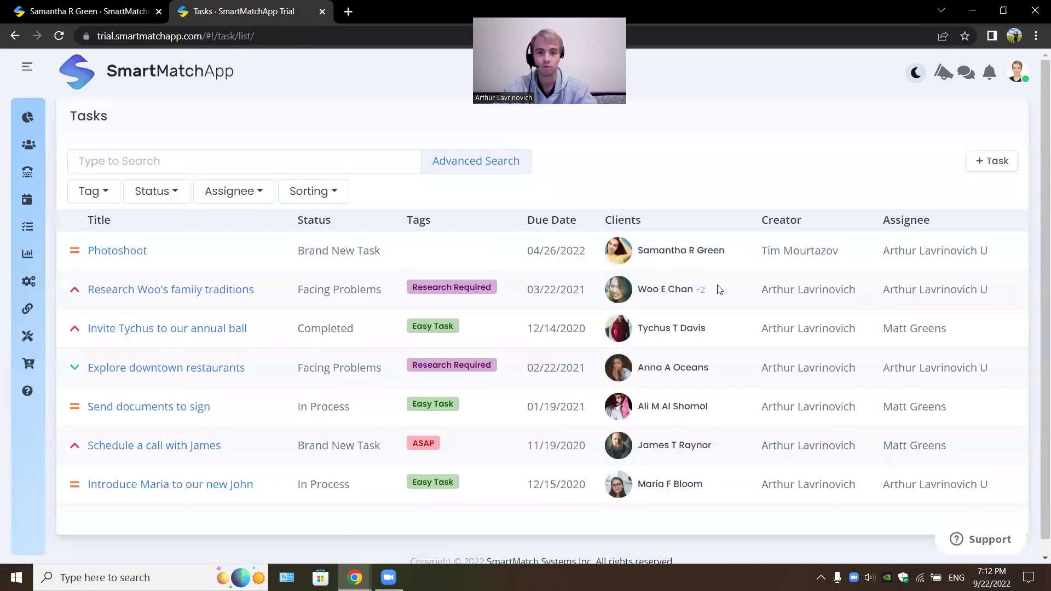
pyautogui.middleClick(206, 290)
pyautogui.click(402, 16)
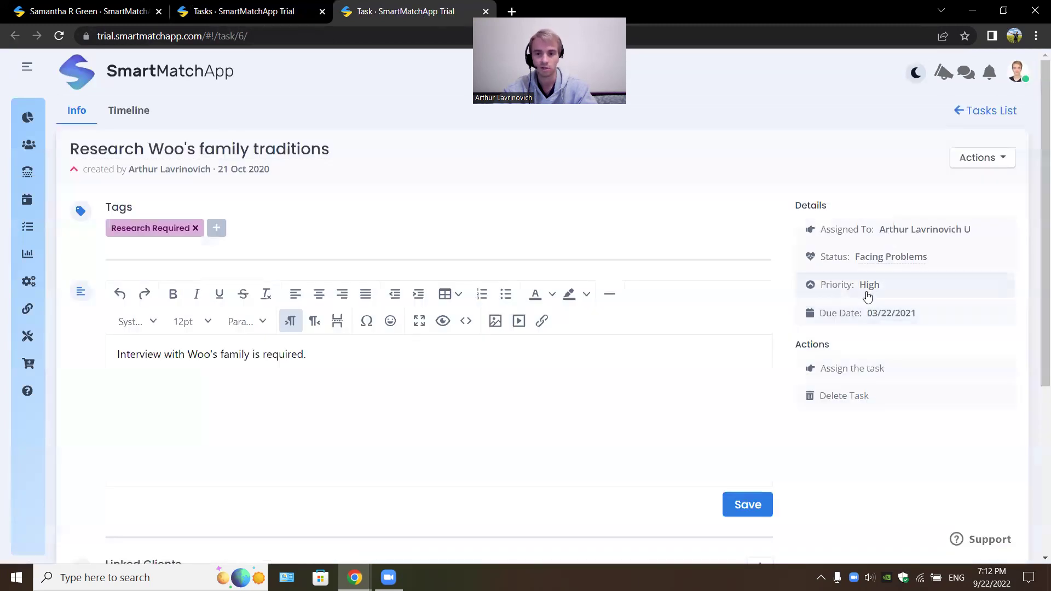
pyautogui.scroll(-5, 839, 462)
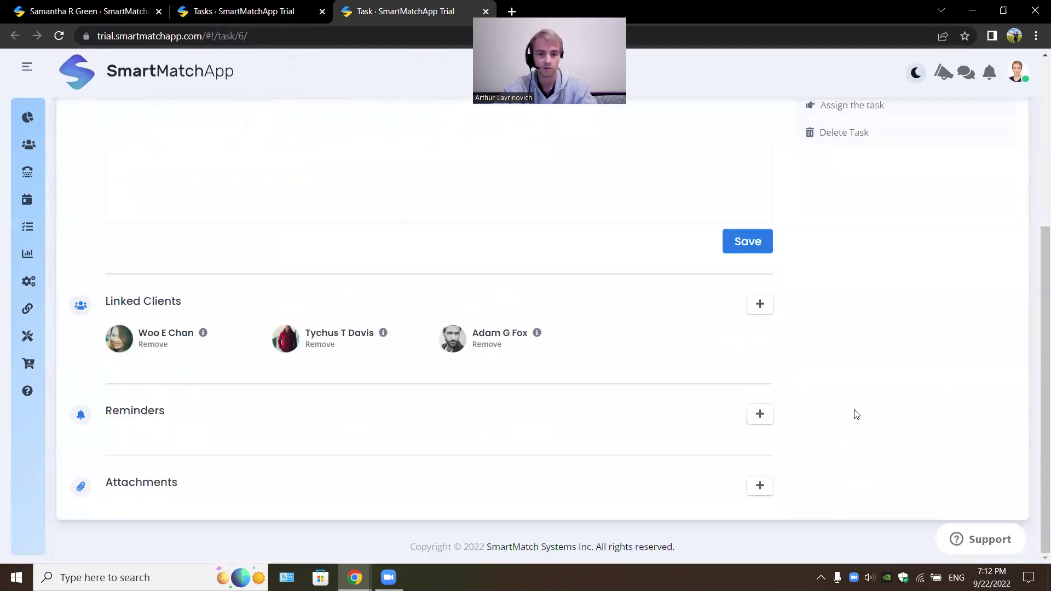
pyautogui.click(485, 11)
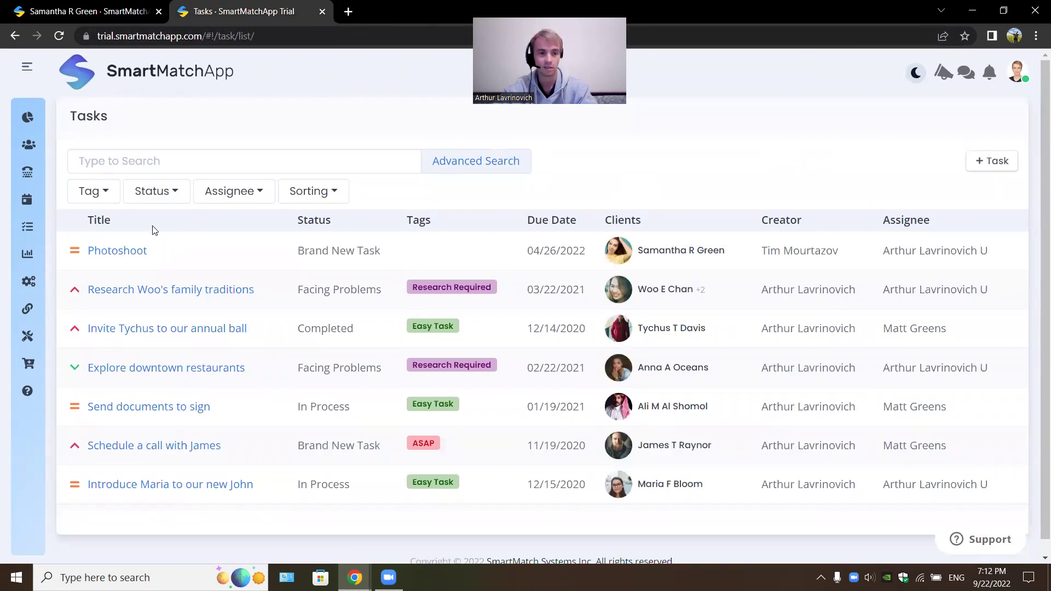
# Step: Open the Database Population report from Reports
pyautogui.click(68, 221)
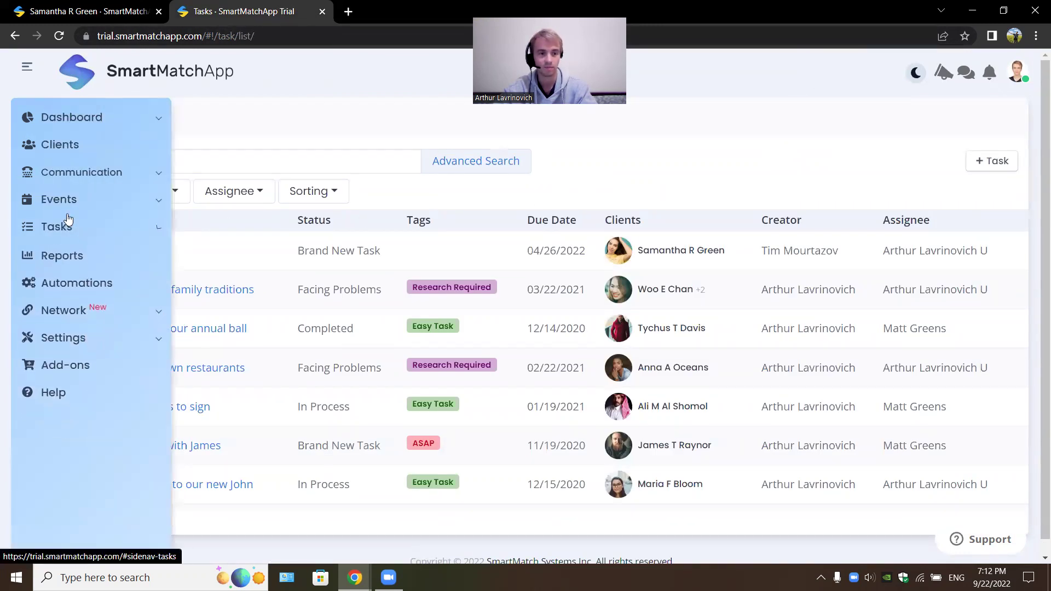
pyautogui.click(71, 255)
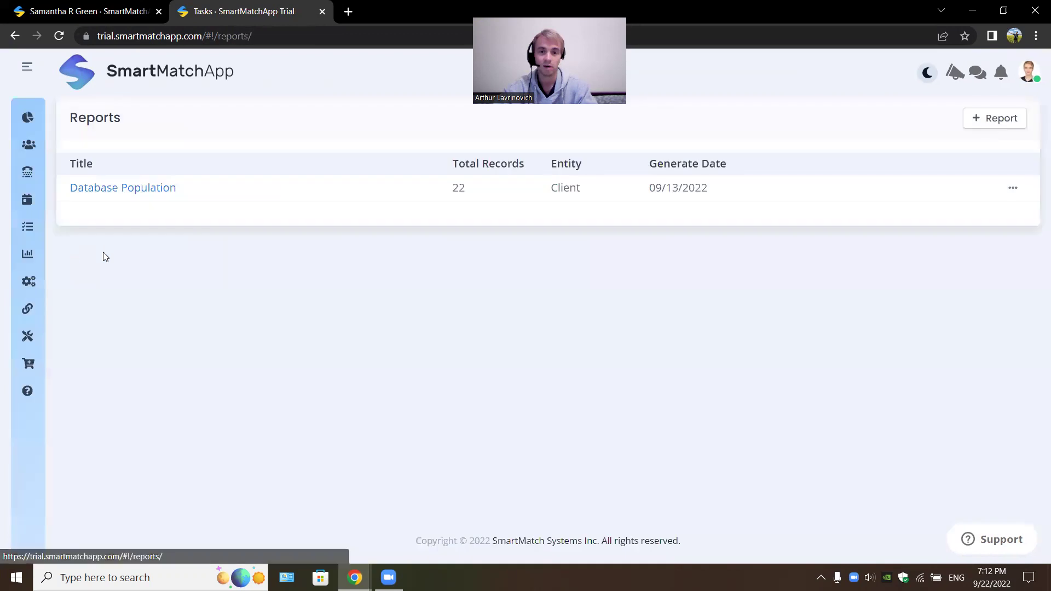
pyautogui.click(159, 190)
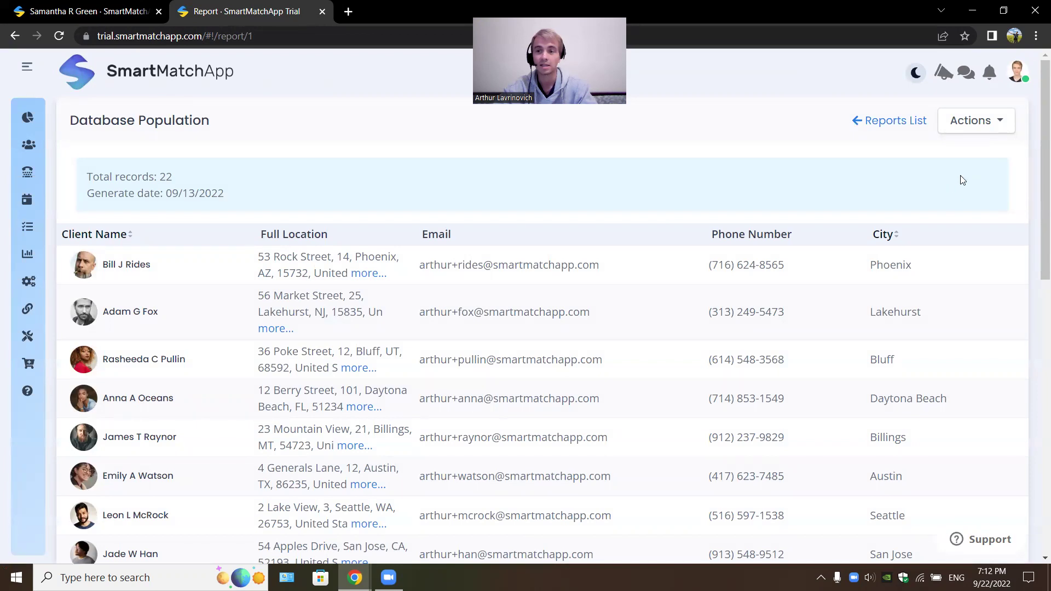
# Step: Add Client Timeline columns Days since Last Email, Days since Last Text and Days since Last Call
pyautogui.click(995, 129)
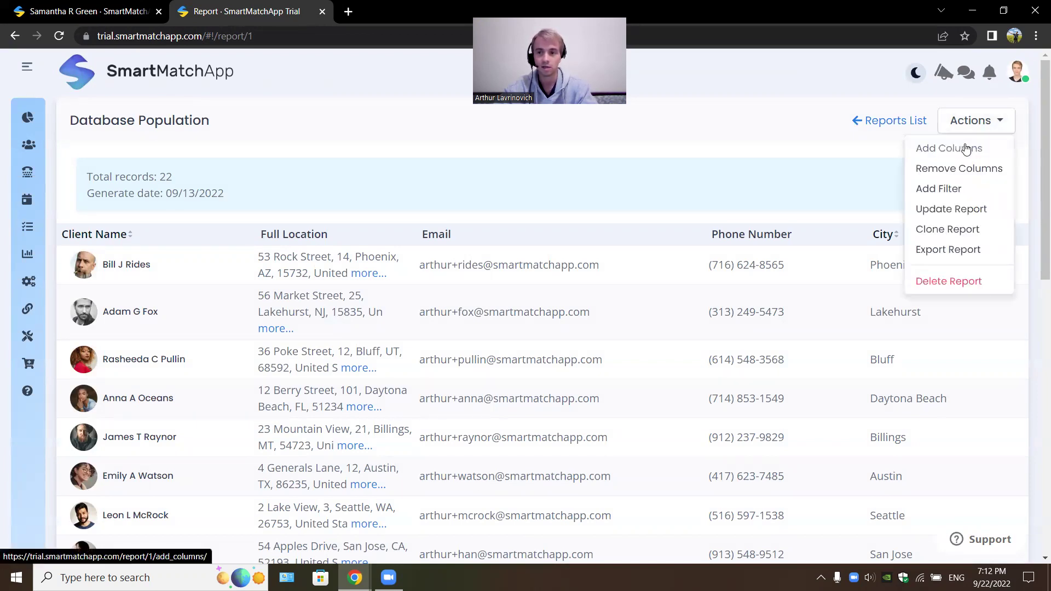
pyautogui.click(949, 151)
pyautogui.click(563, 164)
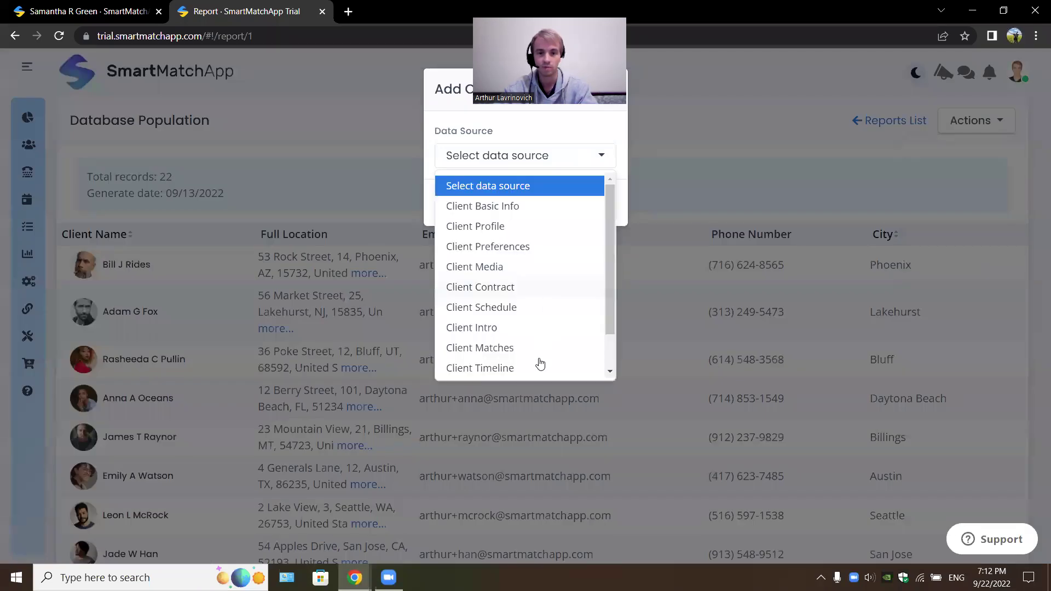
pyautogui.click(538, 367)
pyautogui.click(559, 207)
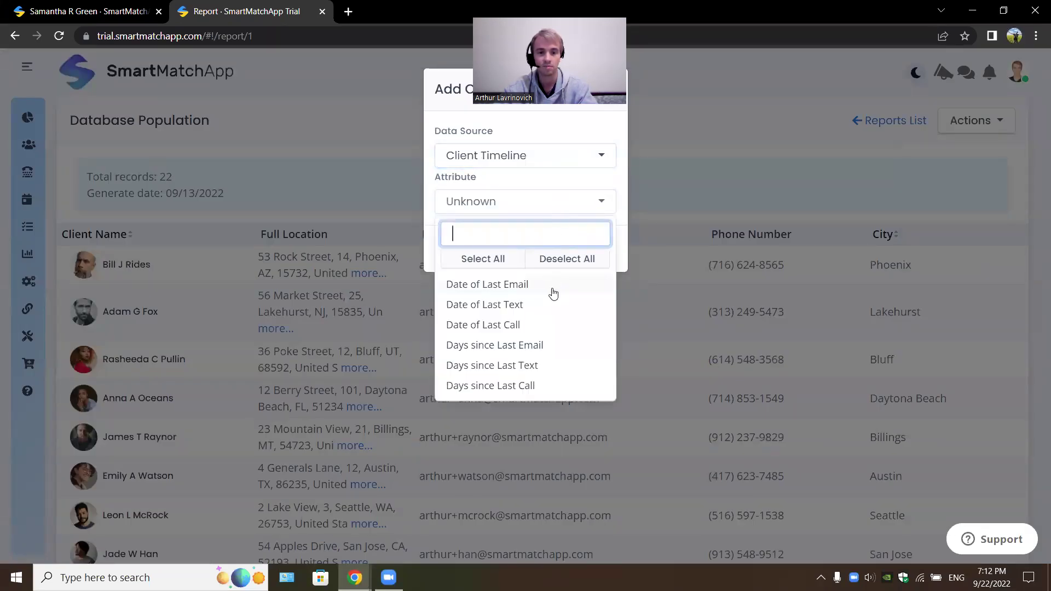
pyautogui.click(551, 345)
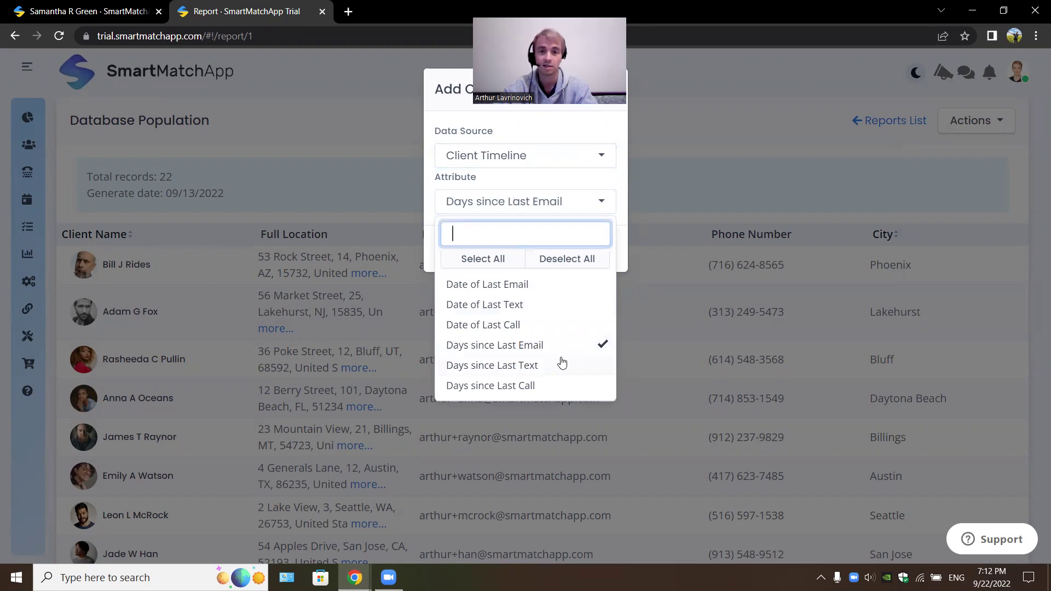
pyautogui.click(562, 363)
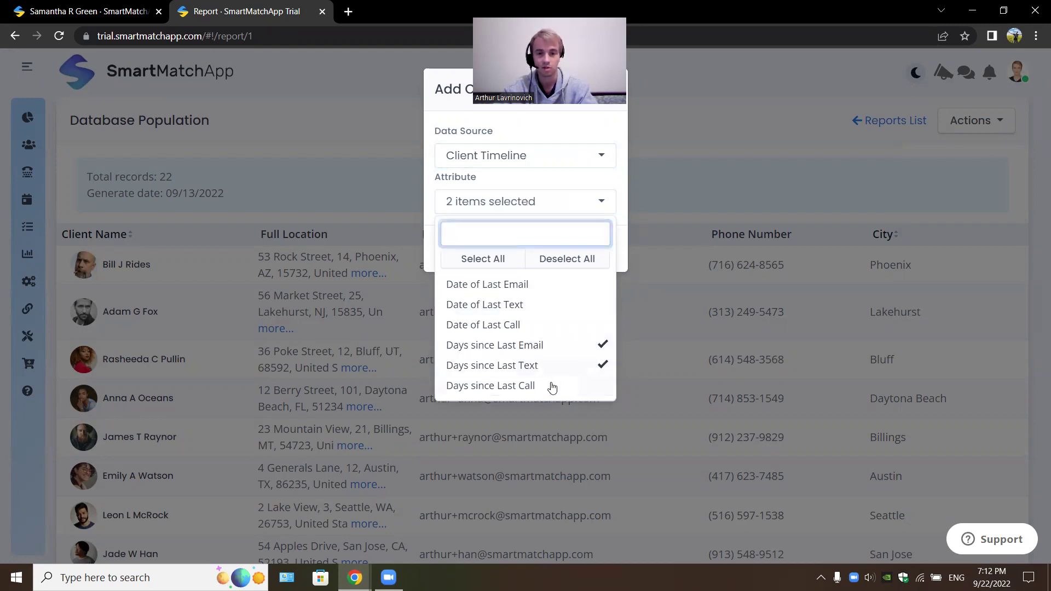
pyautogui.click(559, 384)
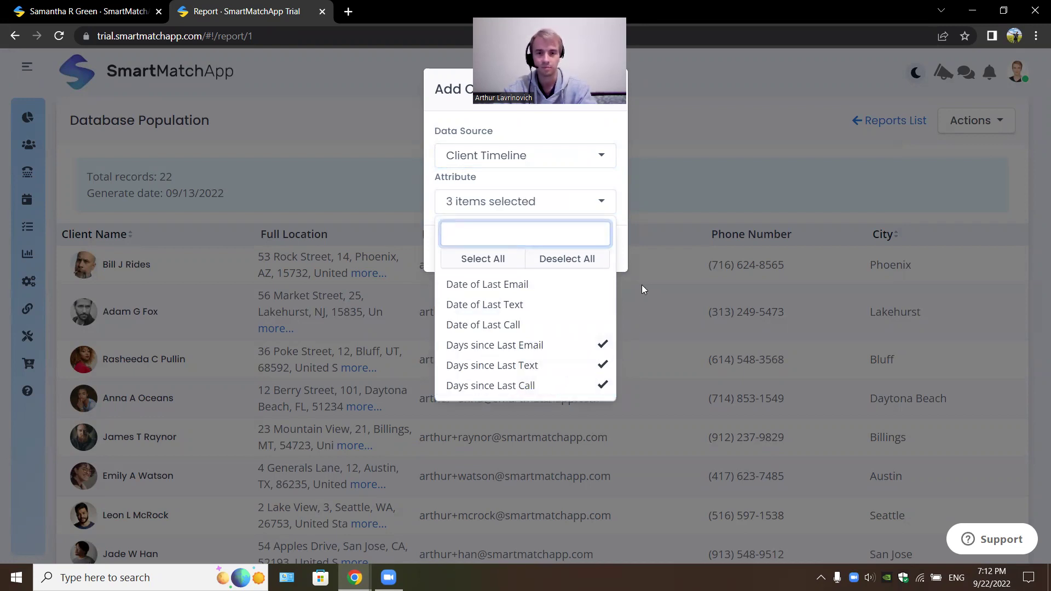
pyautogui.click(283, 190)
pyautogui.click(314, 197)
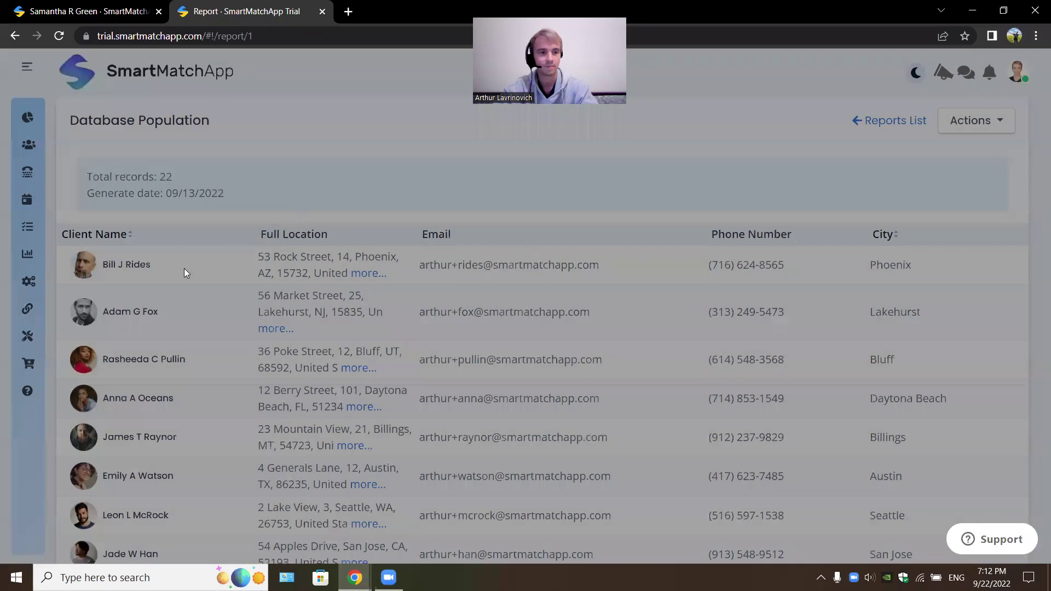
pyautogui.moveTo(33, 282)
pyautogui.click(67, 283)
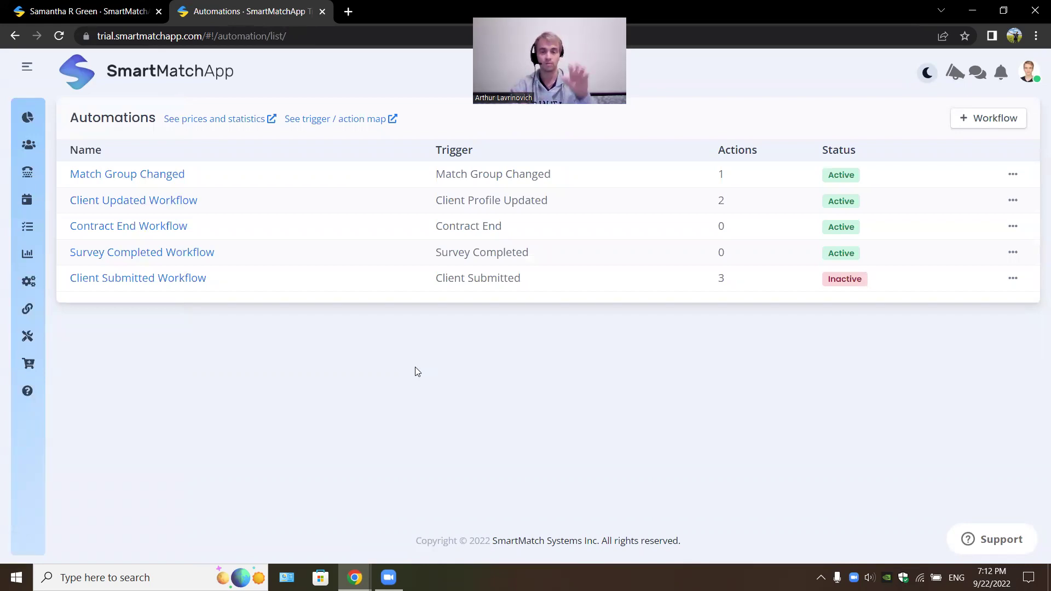
pyautogui.click(1002, 118)
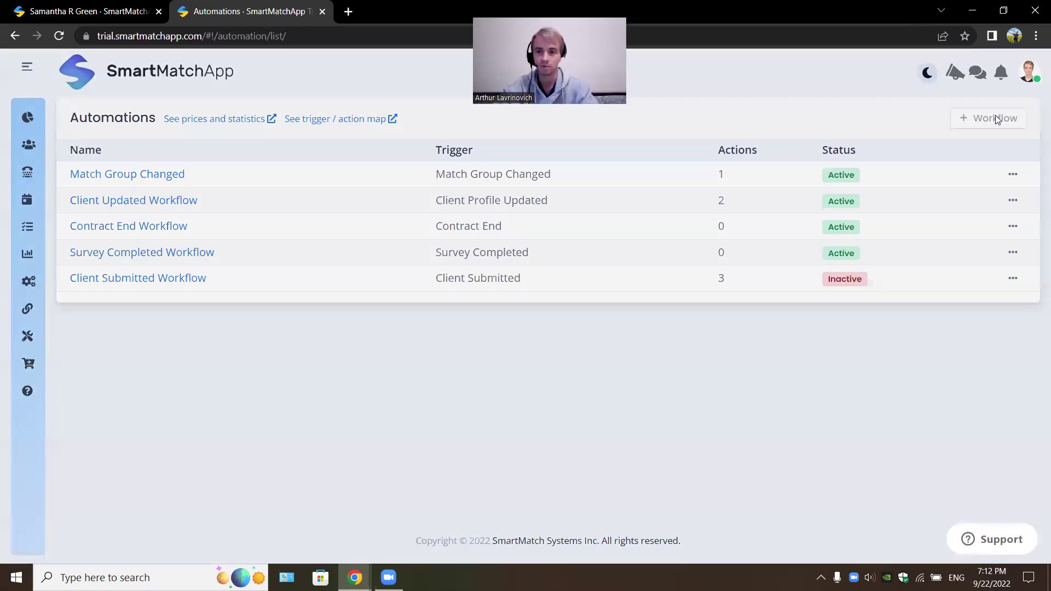
pyautogui.click(572, 202)
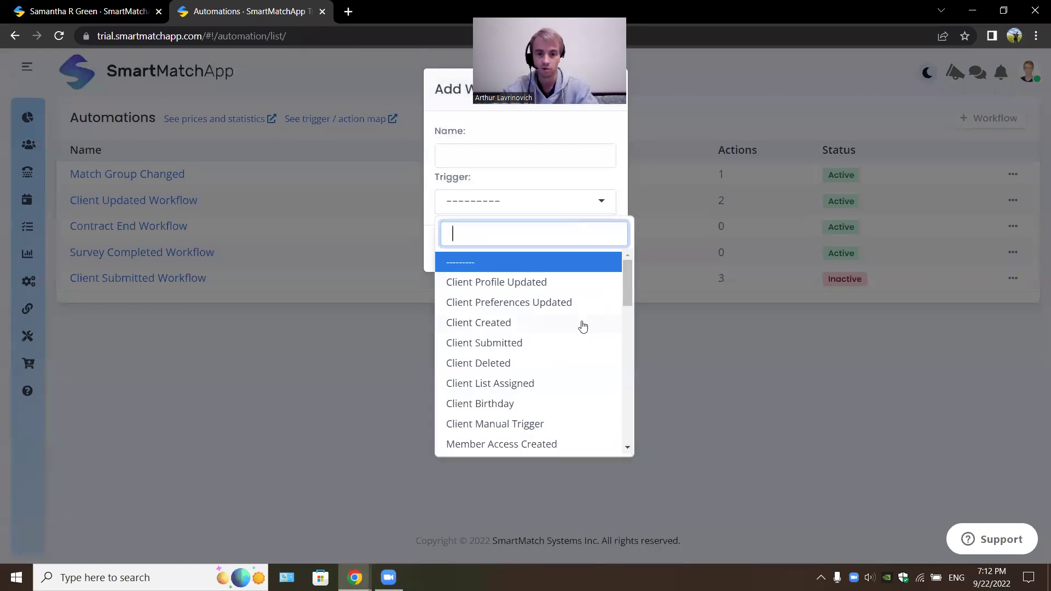
pyautogui.scroll(-1, 580, 351)
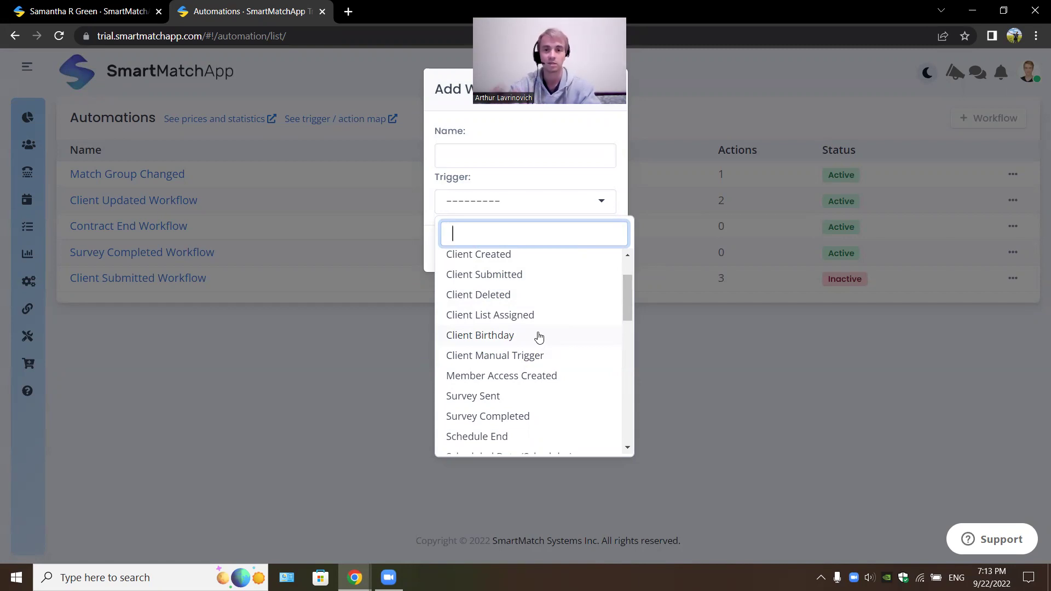
pyautogui.scroll(2, 541, 342)
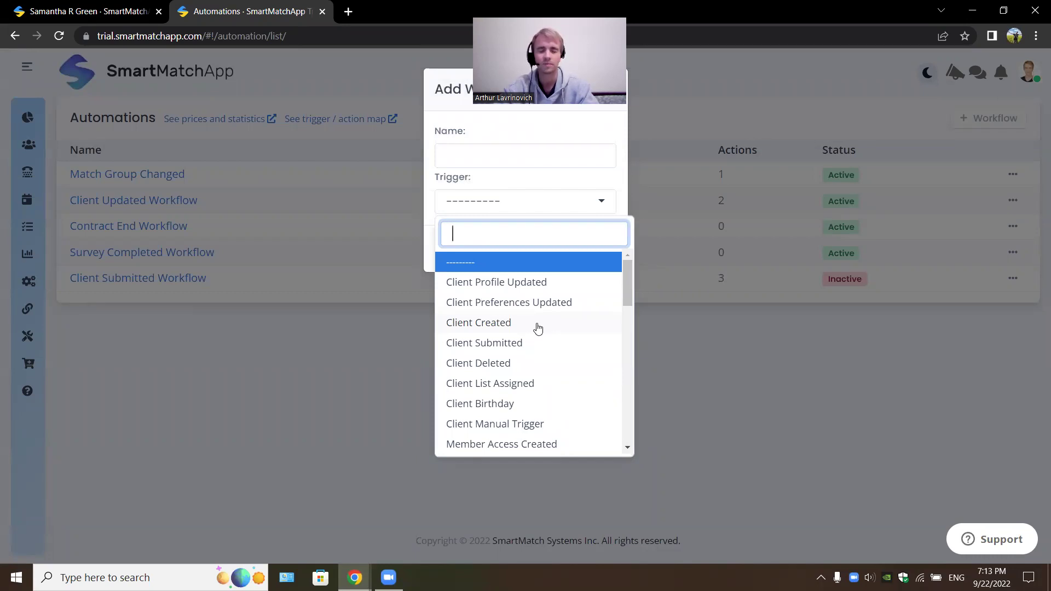
pyautogui.press('Escape')
pyautogui.press('Escape')
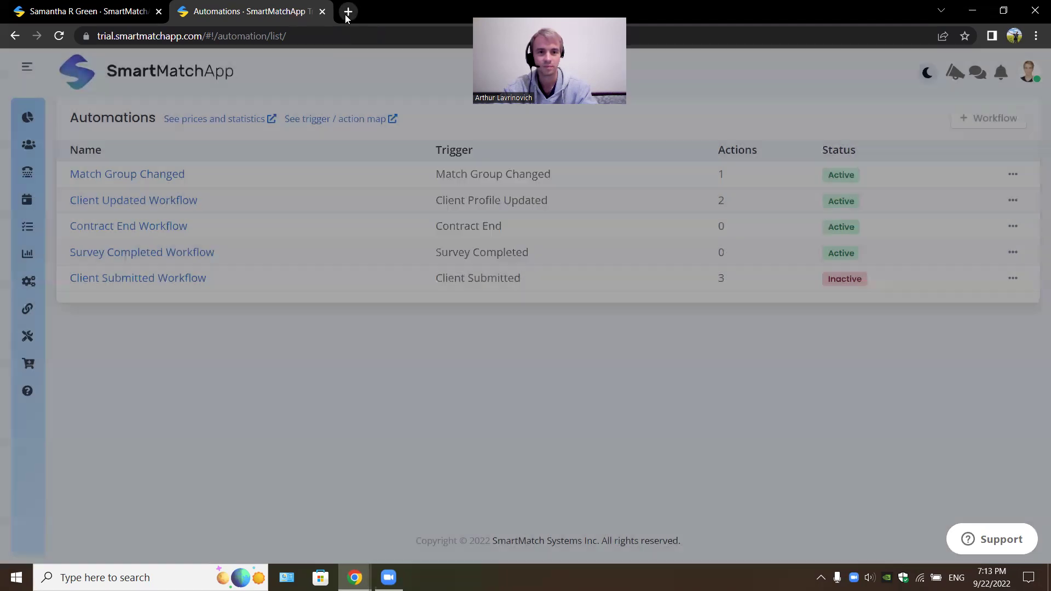
# Step: Load smartmatchapp.com in a new tab and highlight the footer's Privacy Policy and License Agreement links
pyautogui.click(348, 11)
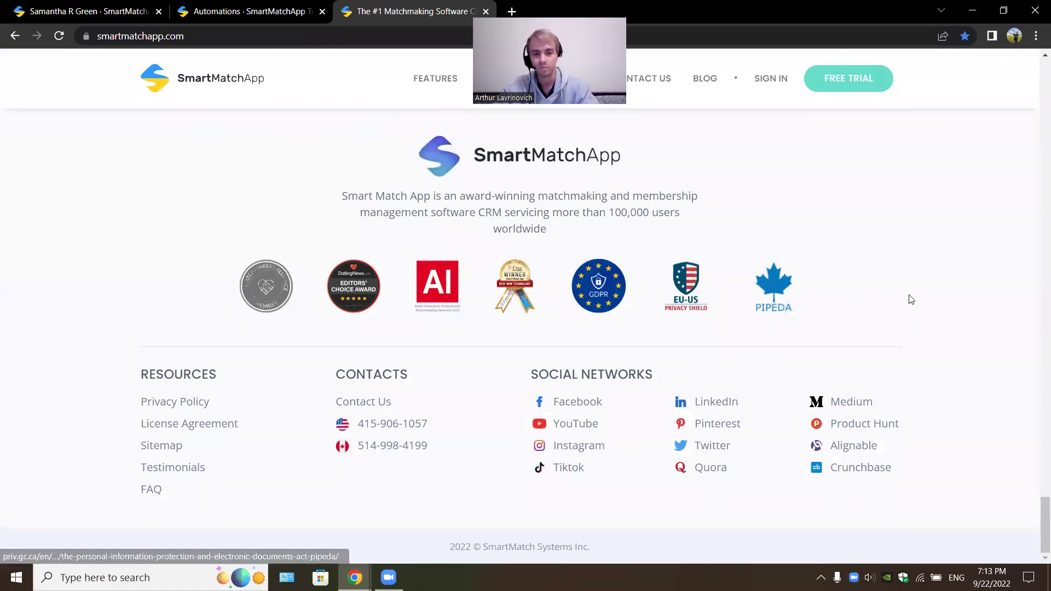
pyautogui.moveTo(127, 402); pyautogui.dragTo(274, 425)
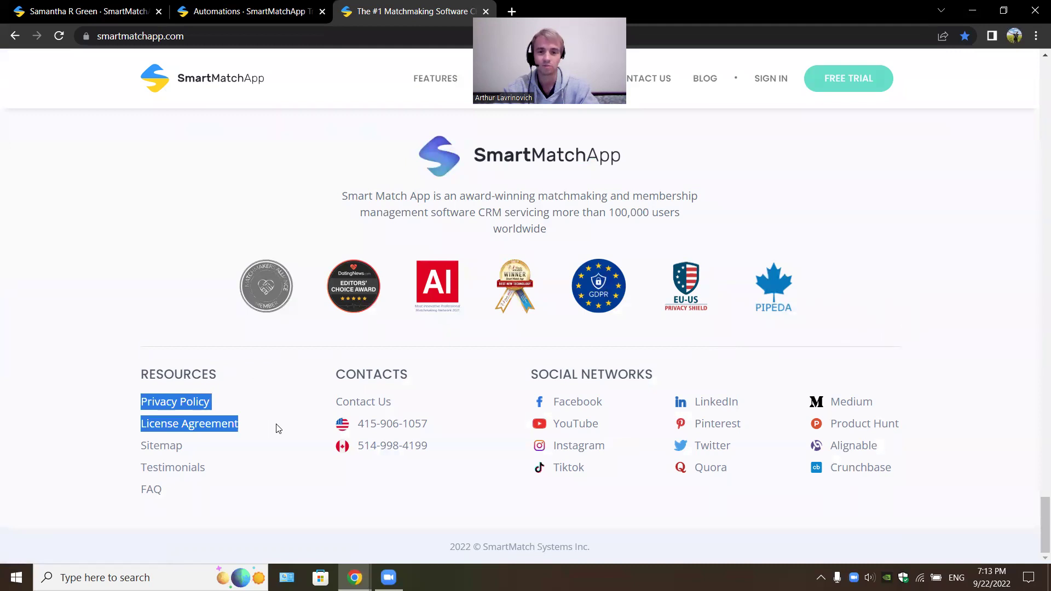
pyautogui.click(276, 428)
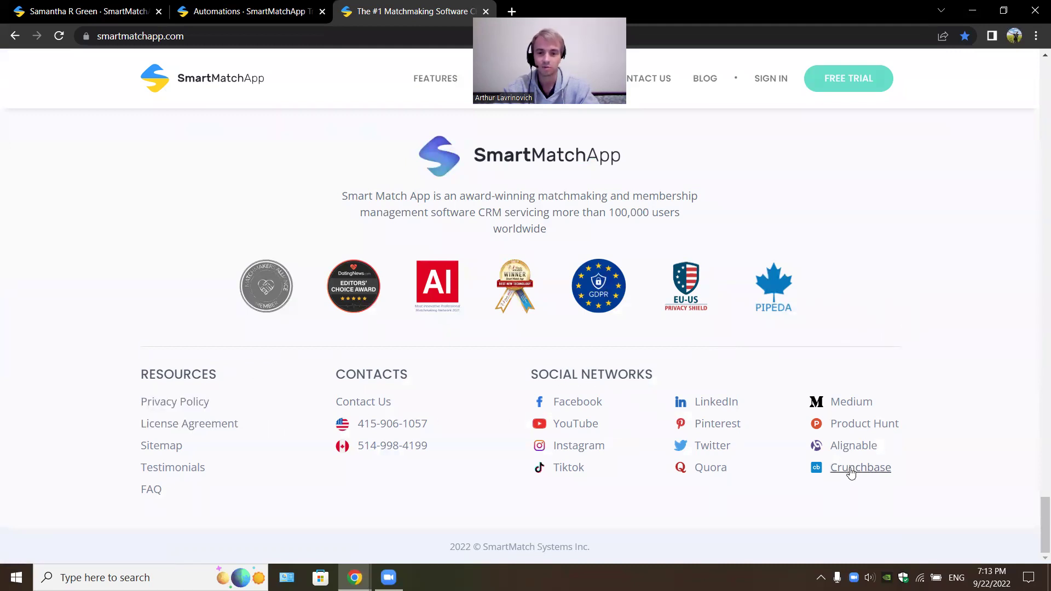
# Step: Return to the Automations tab and open the Clients page with its 22 profiles
pyautogui.click(253, 12)
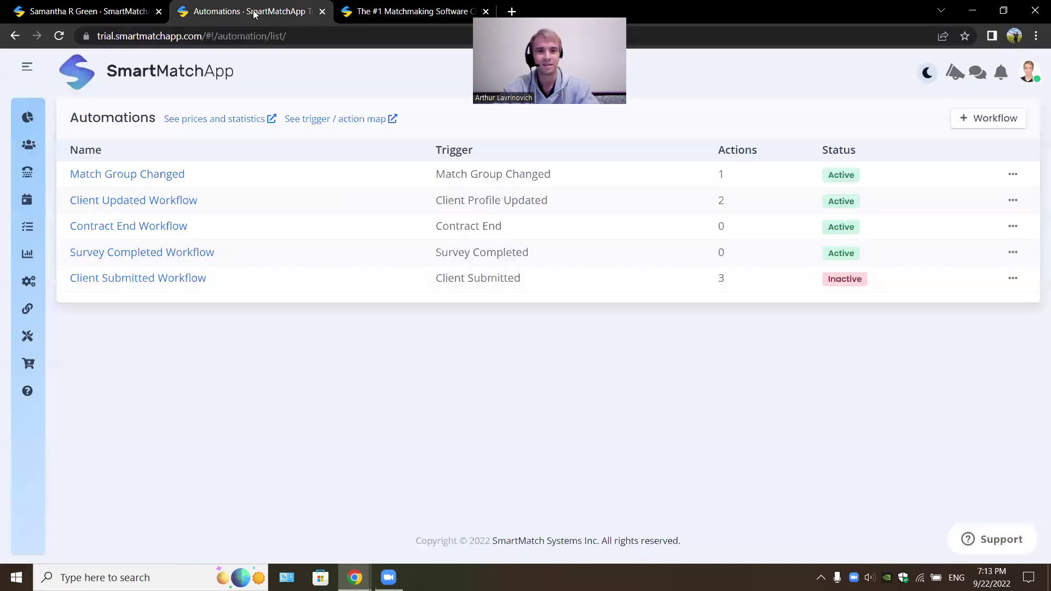
pyautogui.click(36, 144)
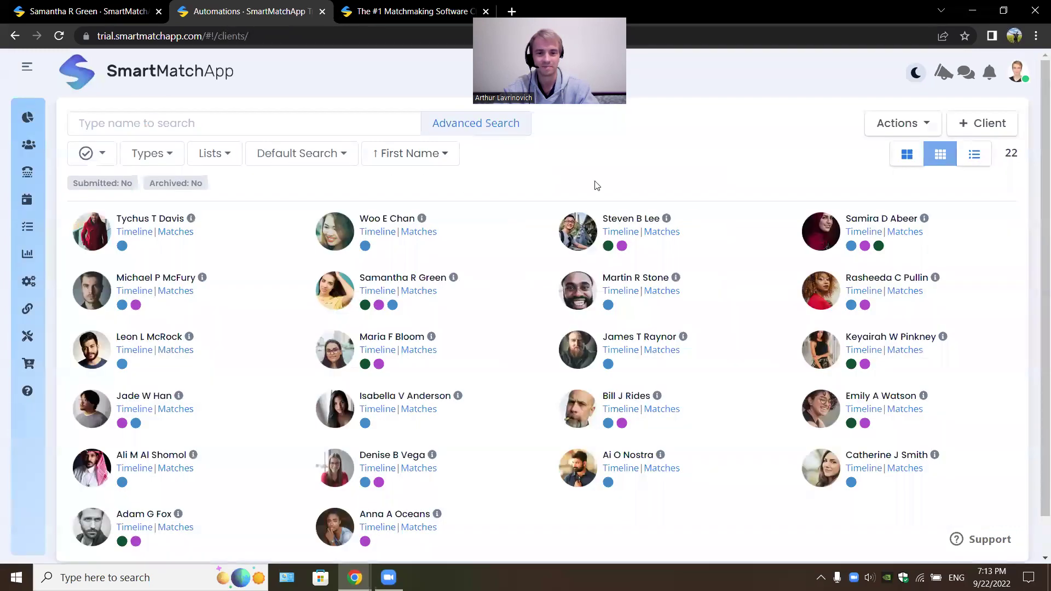